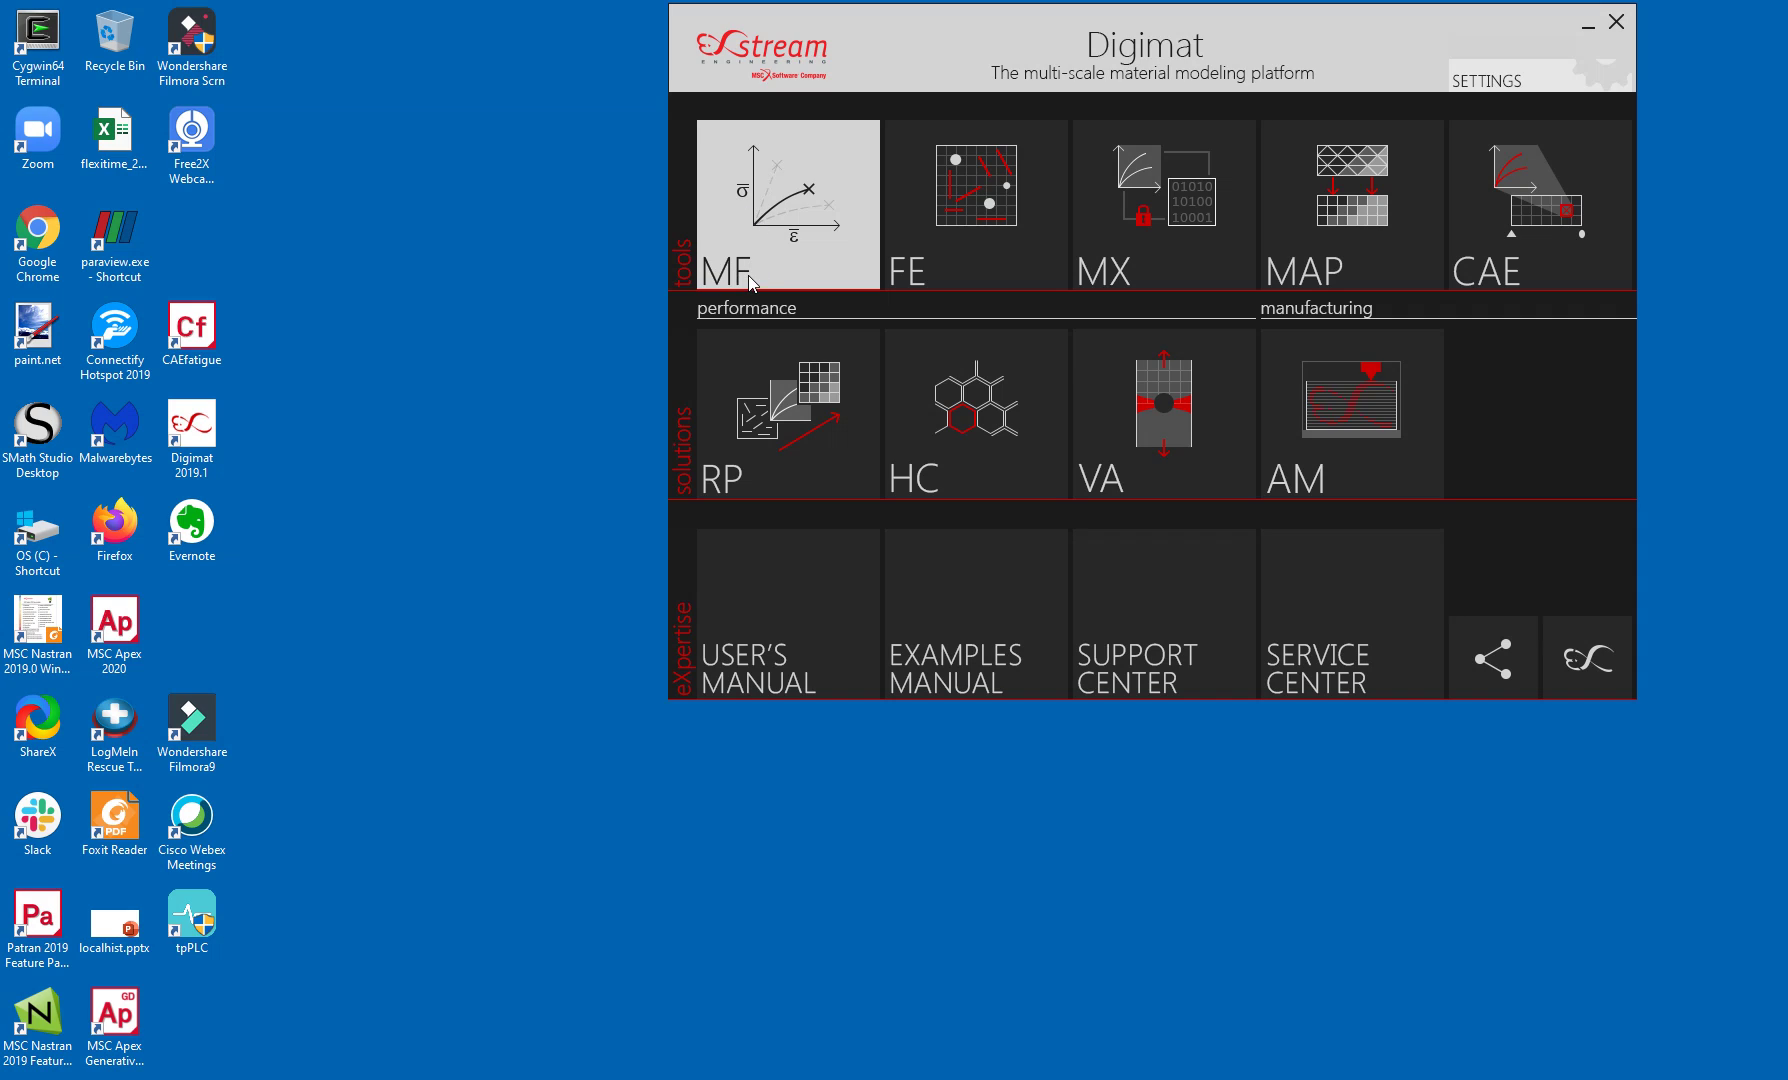
- Launch Digimat-MF and add a new analysis to the project
left_click(922, 258)
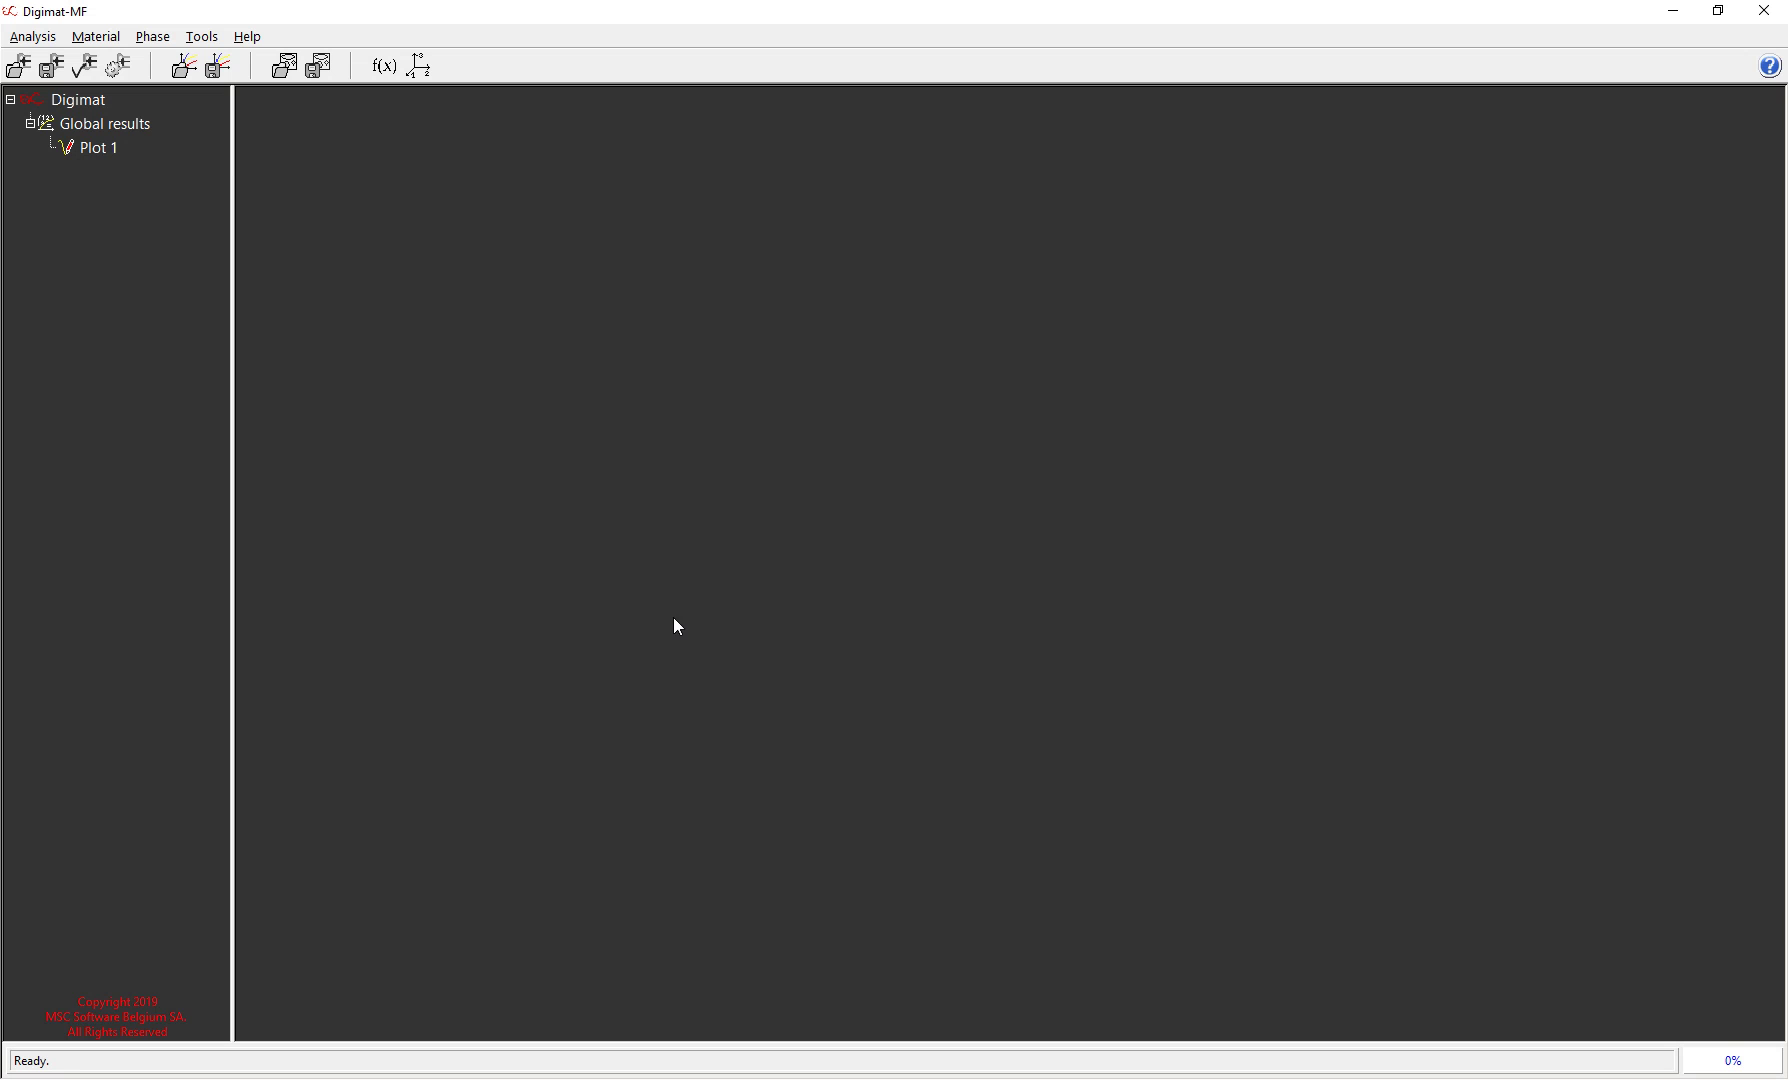
right_click(85, 106)
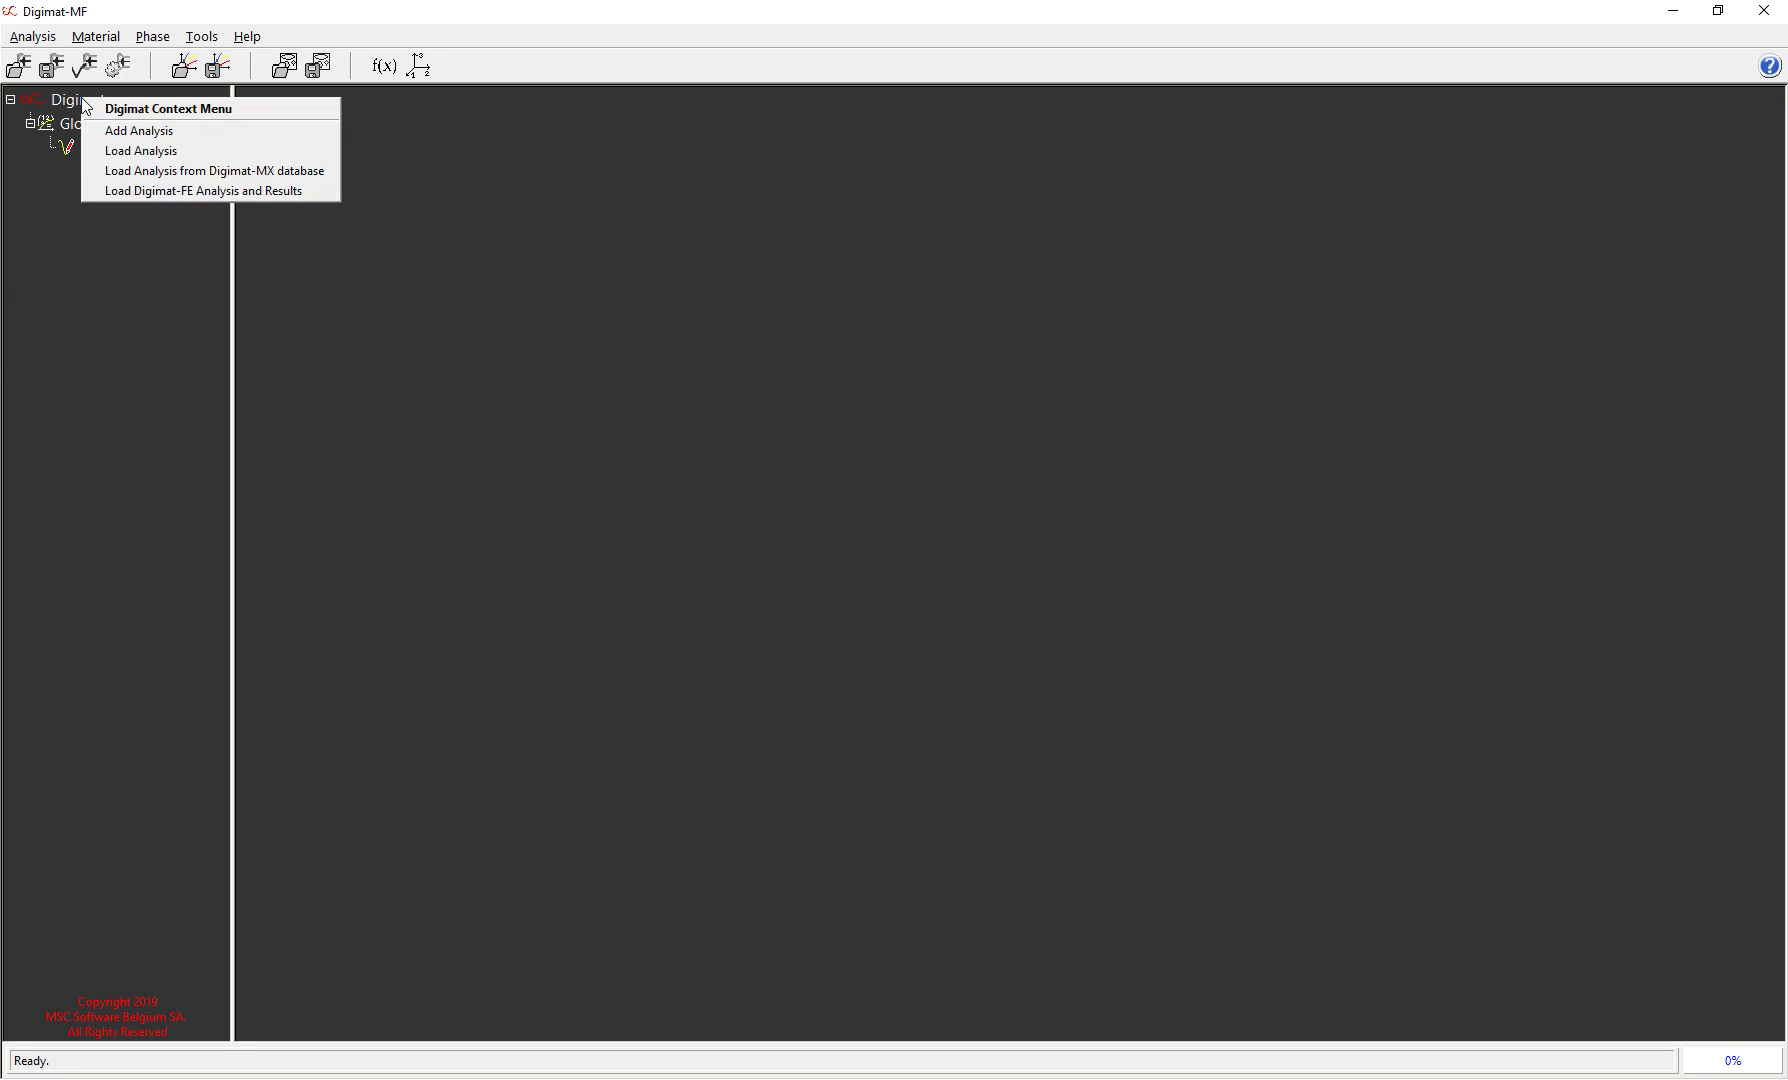
left_click(108, 131)
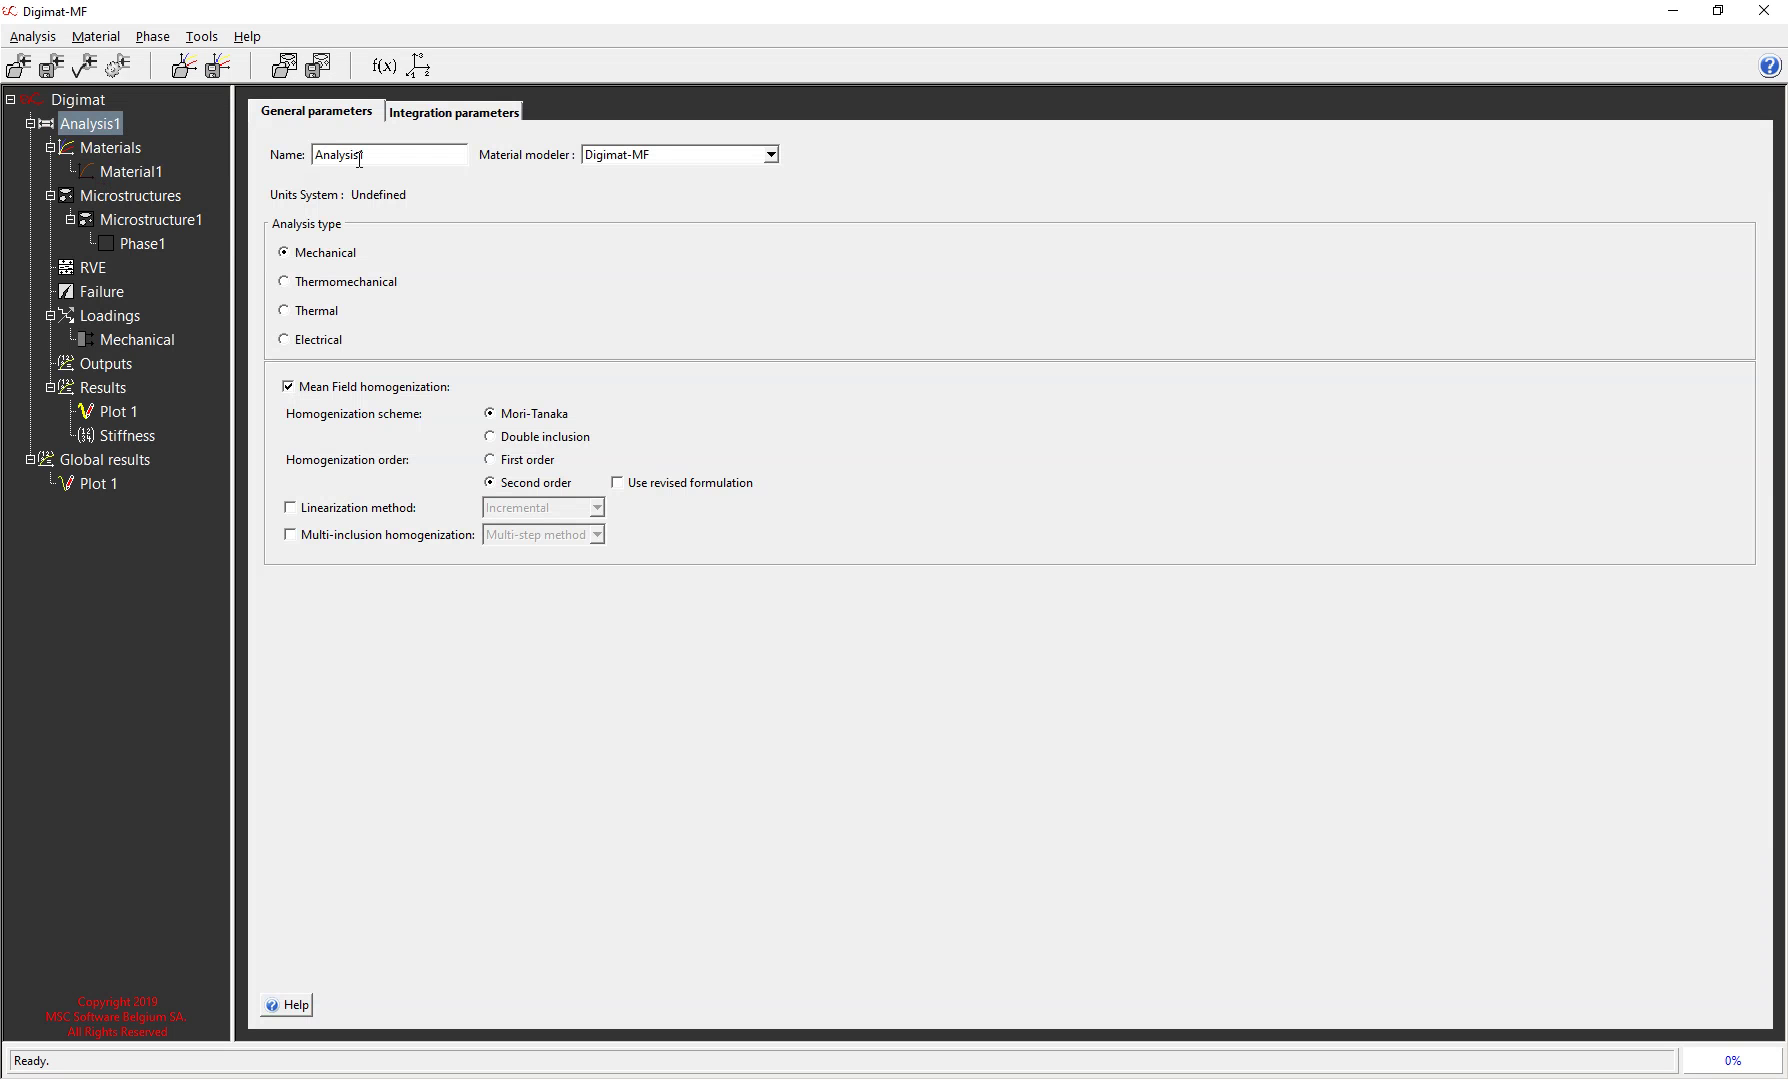
- Rename Material1 to epoxy
left_click(125, 172)
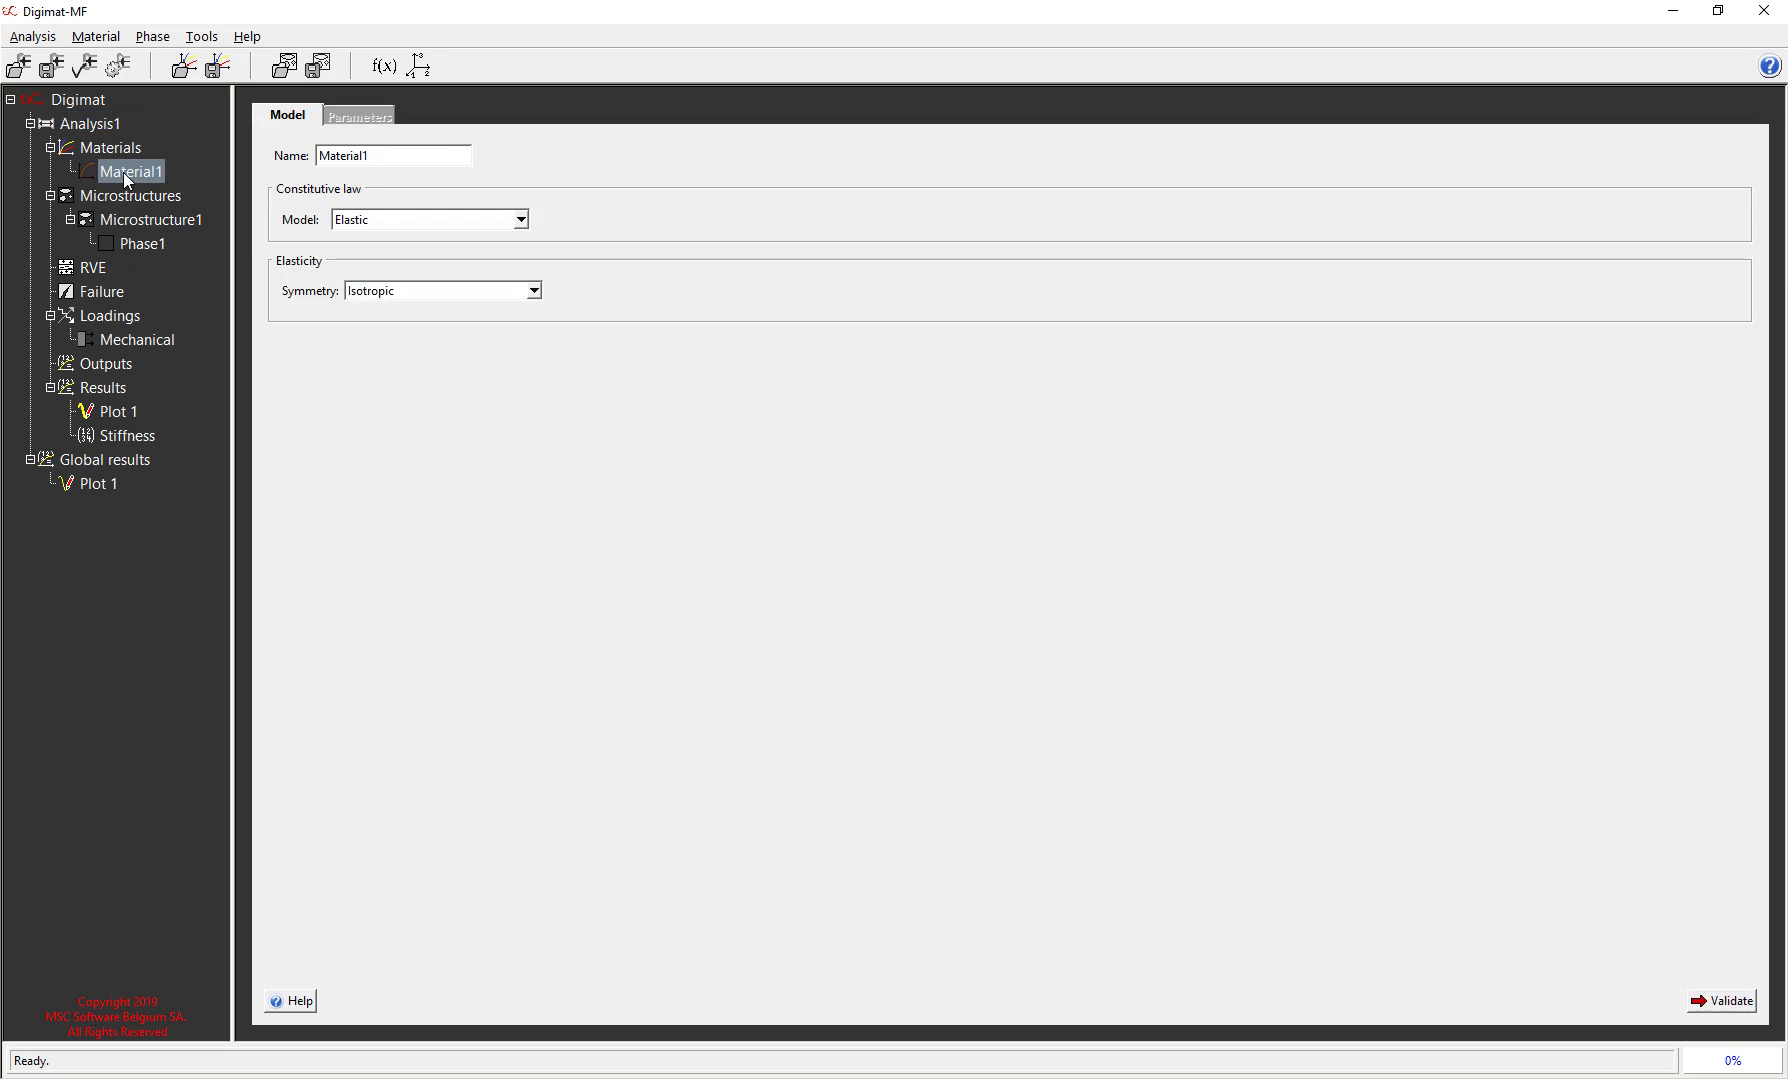
double_click(383, 158)
type("epoxy")
left_click(1722, 1000)
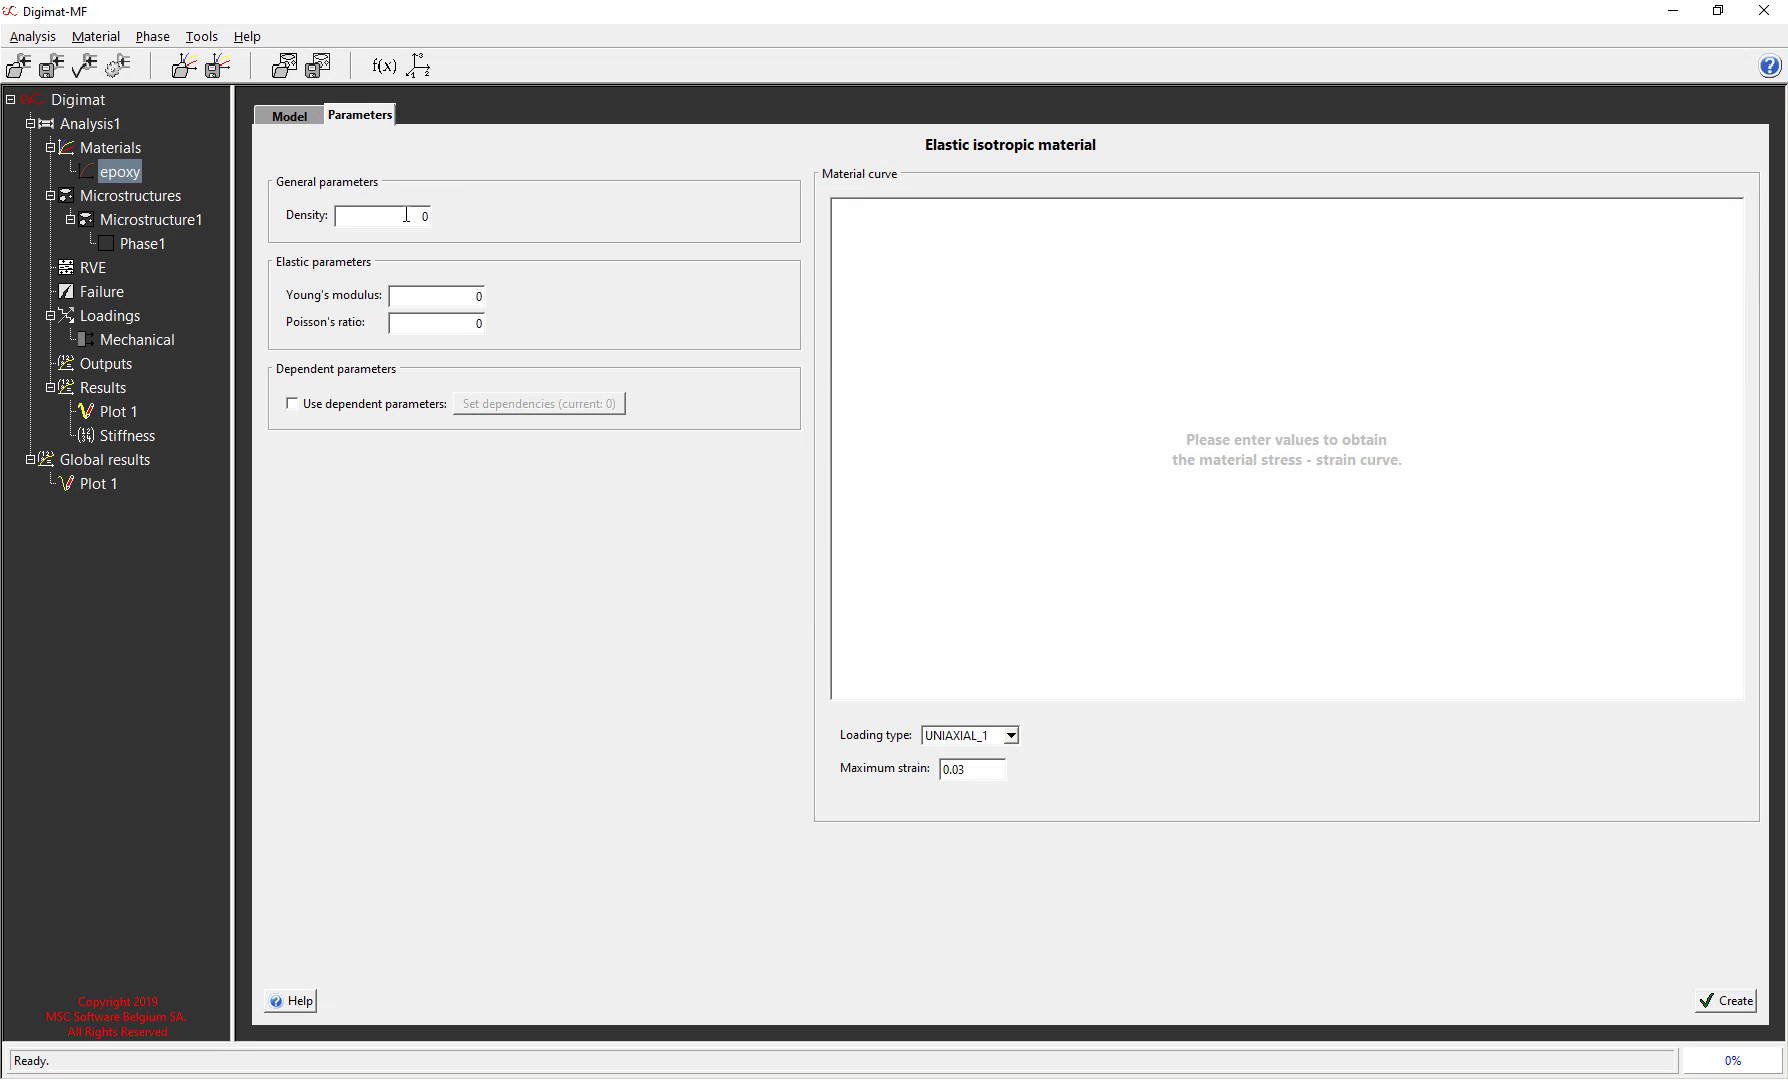
- Give epoxy a density of 1.3 and Young's modulus of 3500
left_click(406, 214)
type("1.3")
left_click(480, 296)
type("3500")
left_click(479, 322)
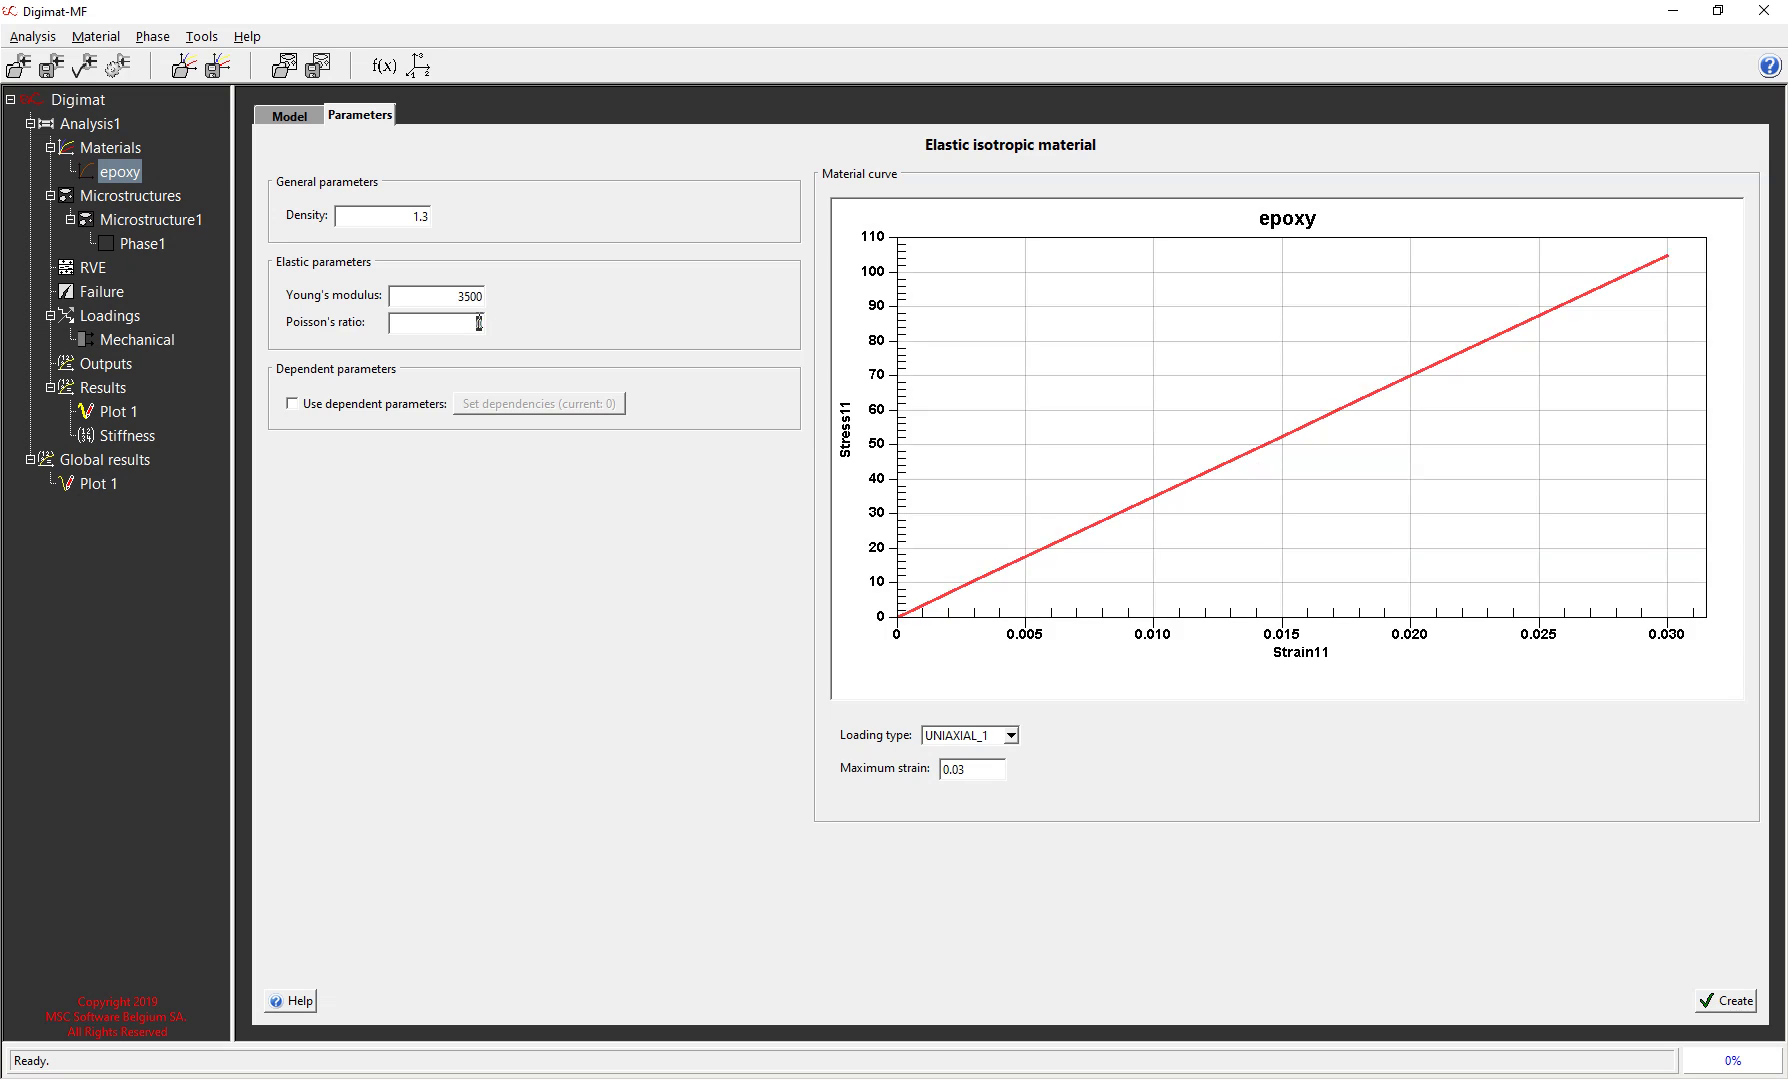
- Set epoxy's Poisson's ratio to 0.3 and create the material
type("0.3")
left_click(1738, 1002)
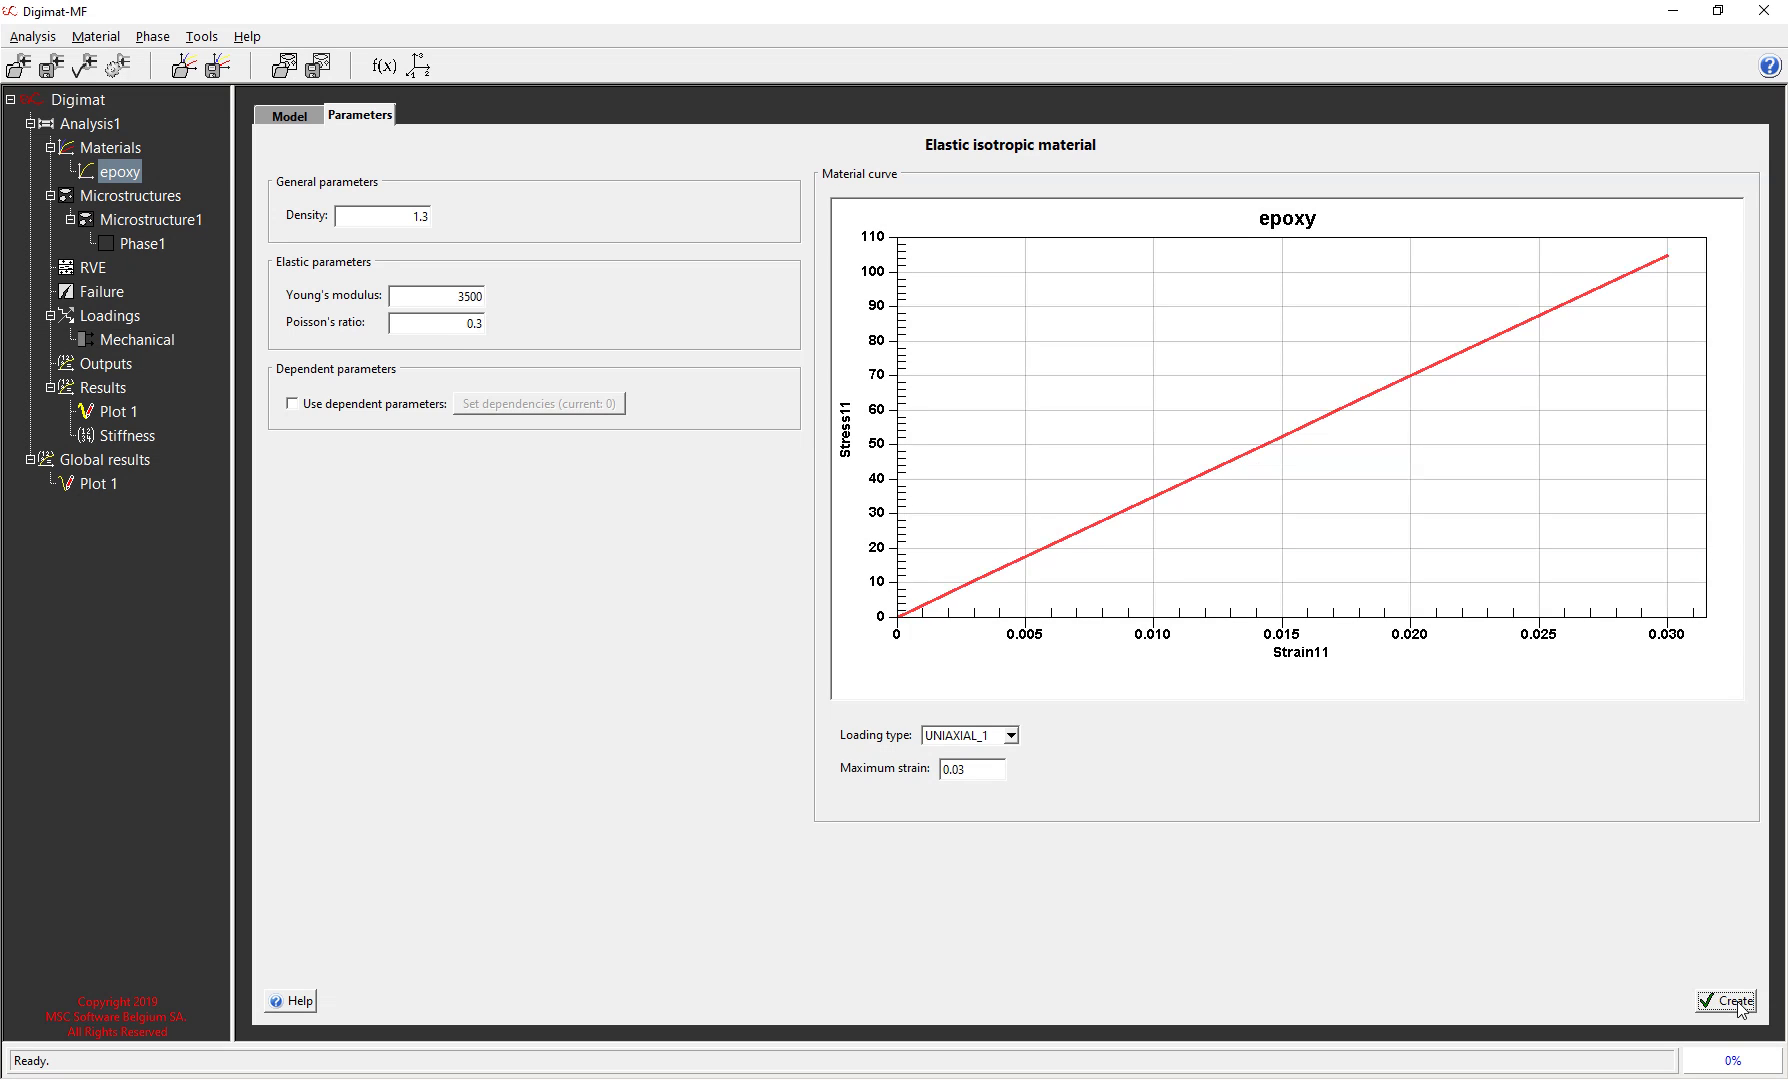
- Add a second material named glass
right_click(112, 151)
left_click(169, 182)
double_click(397, 161)
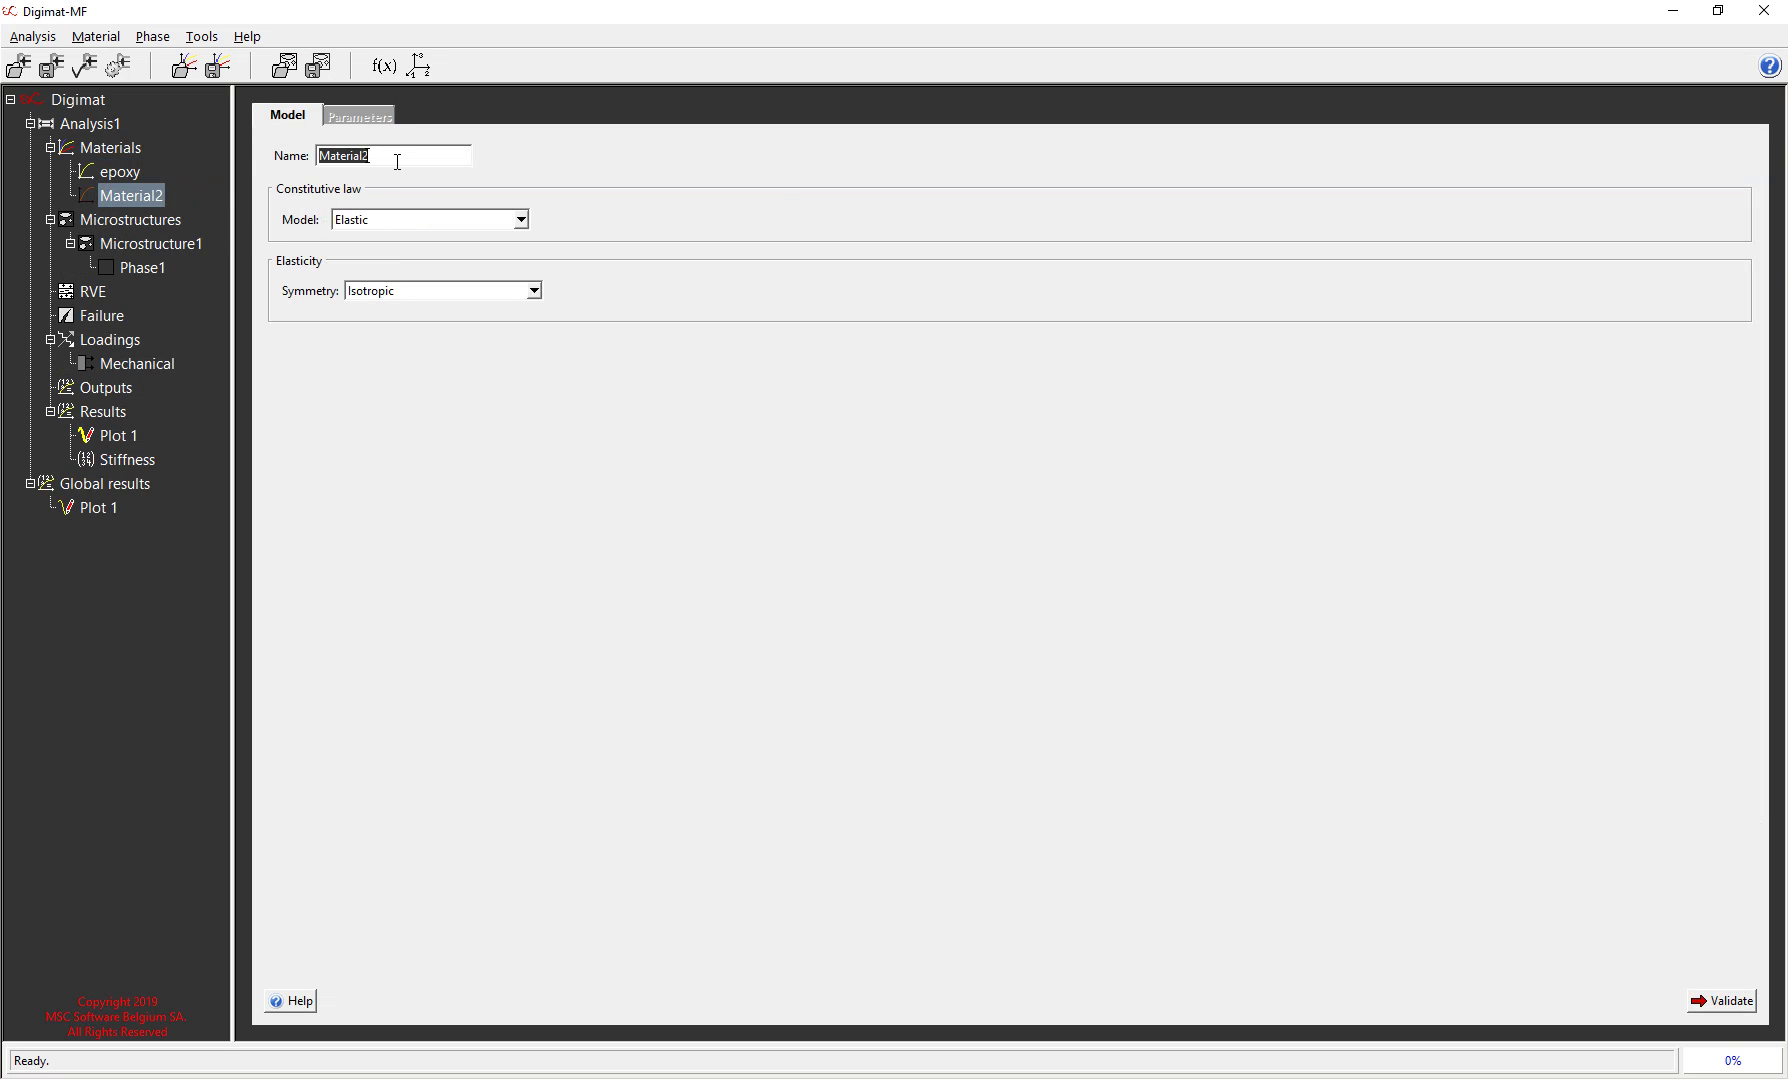
type("glass")
left_click(1738, 1001)
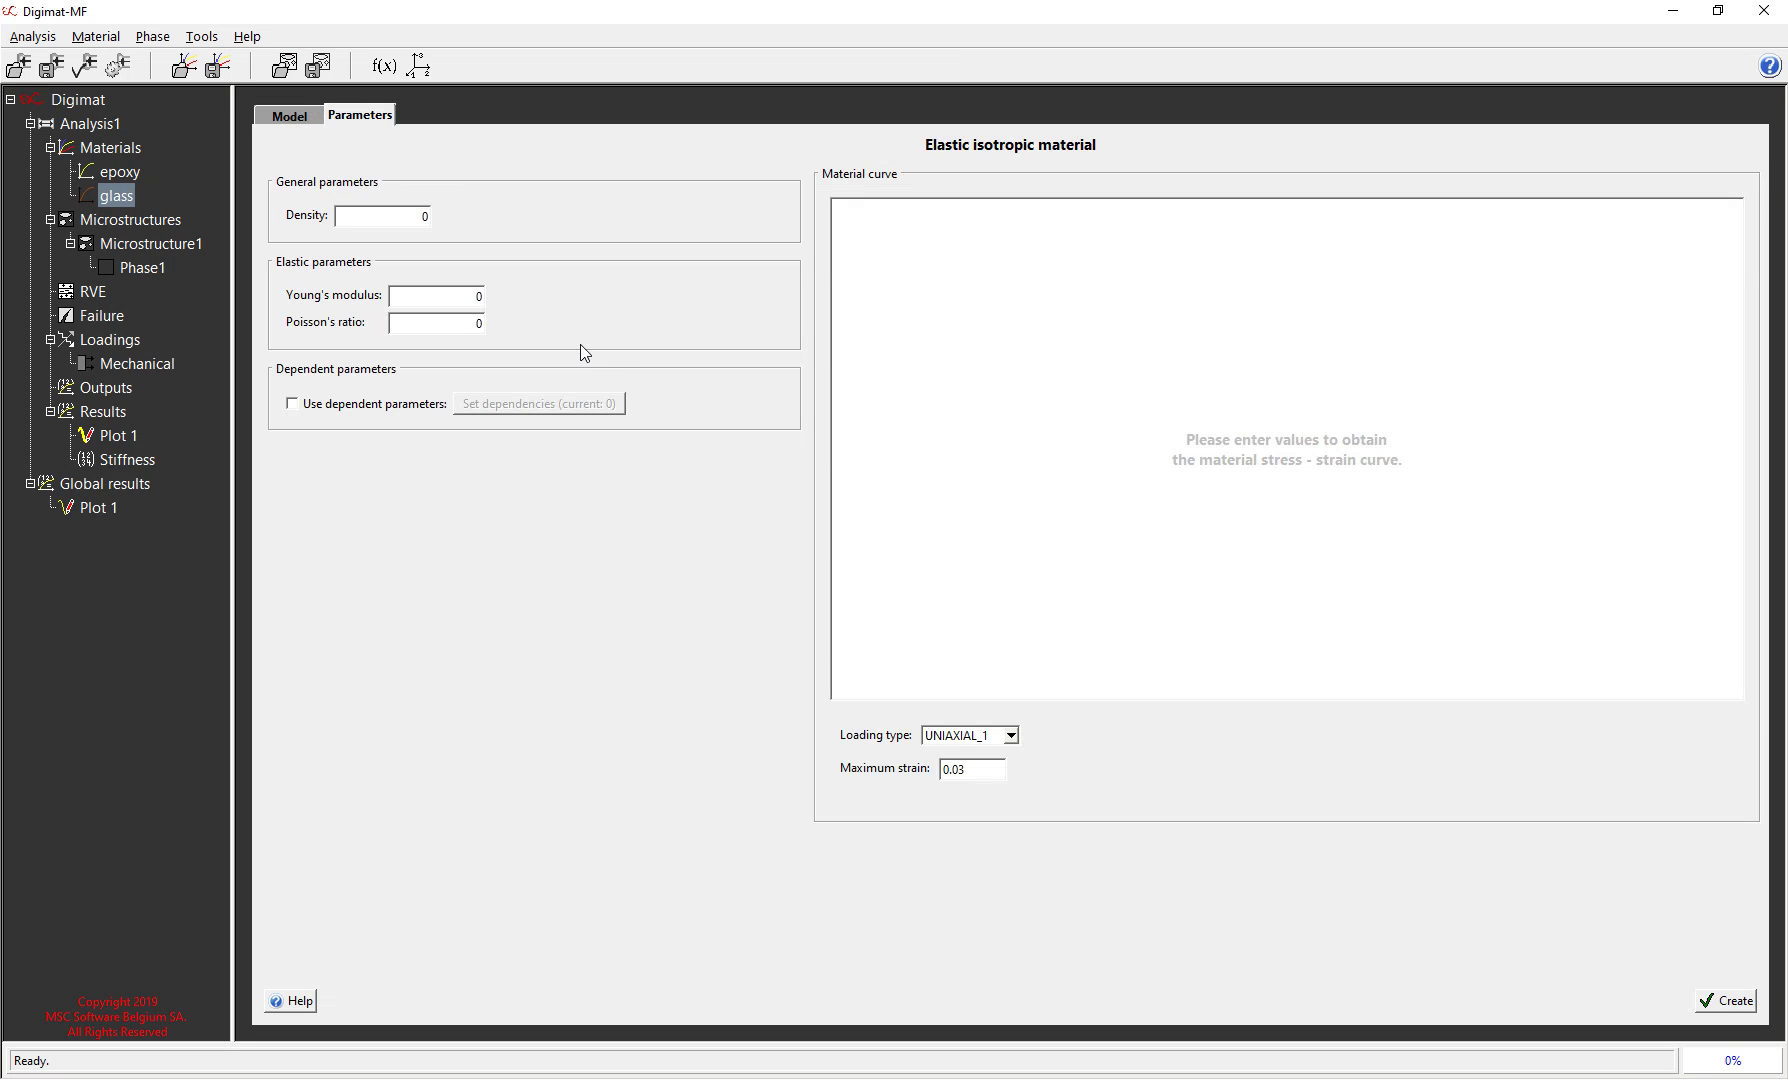
- Give glass density 2.5, Young's modulus 72000 and Poisson's ratio 0.2, then create it
double_click(426, 217)
type("2.5")
double_click(464, 297)
type("72000")
double_click(478, 322)
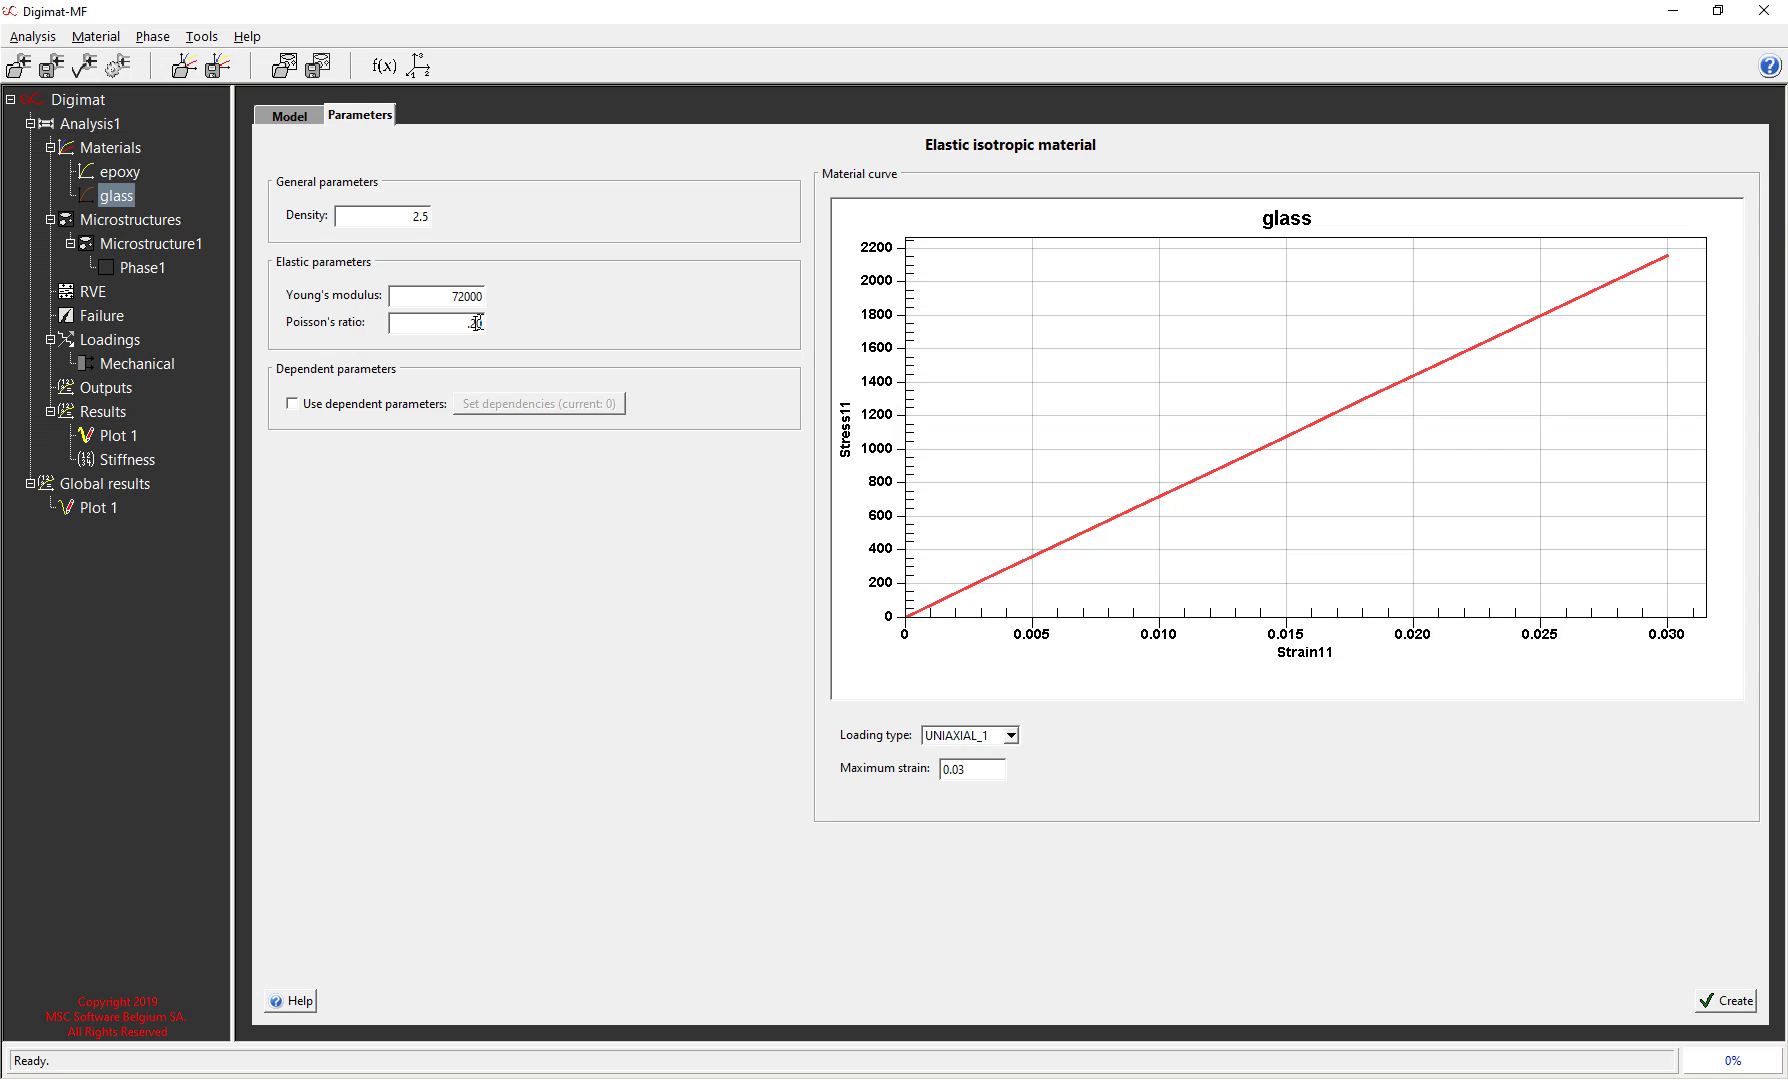
type("0.2")
left_click(1726, 1001)
- Rename Phase1 to matrix, assign it epoxy, and create the phase
left_click(133, 245)
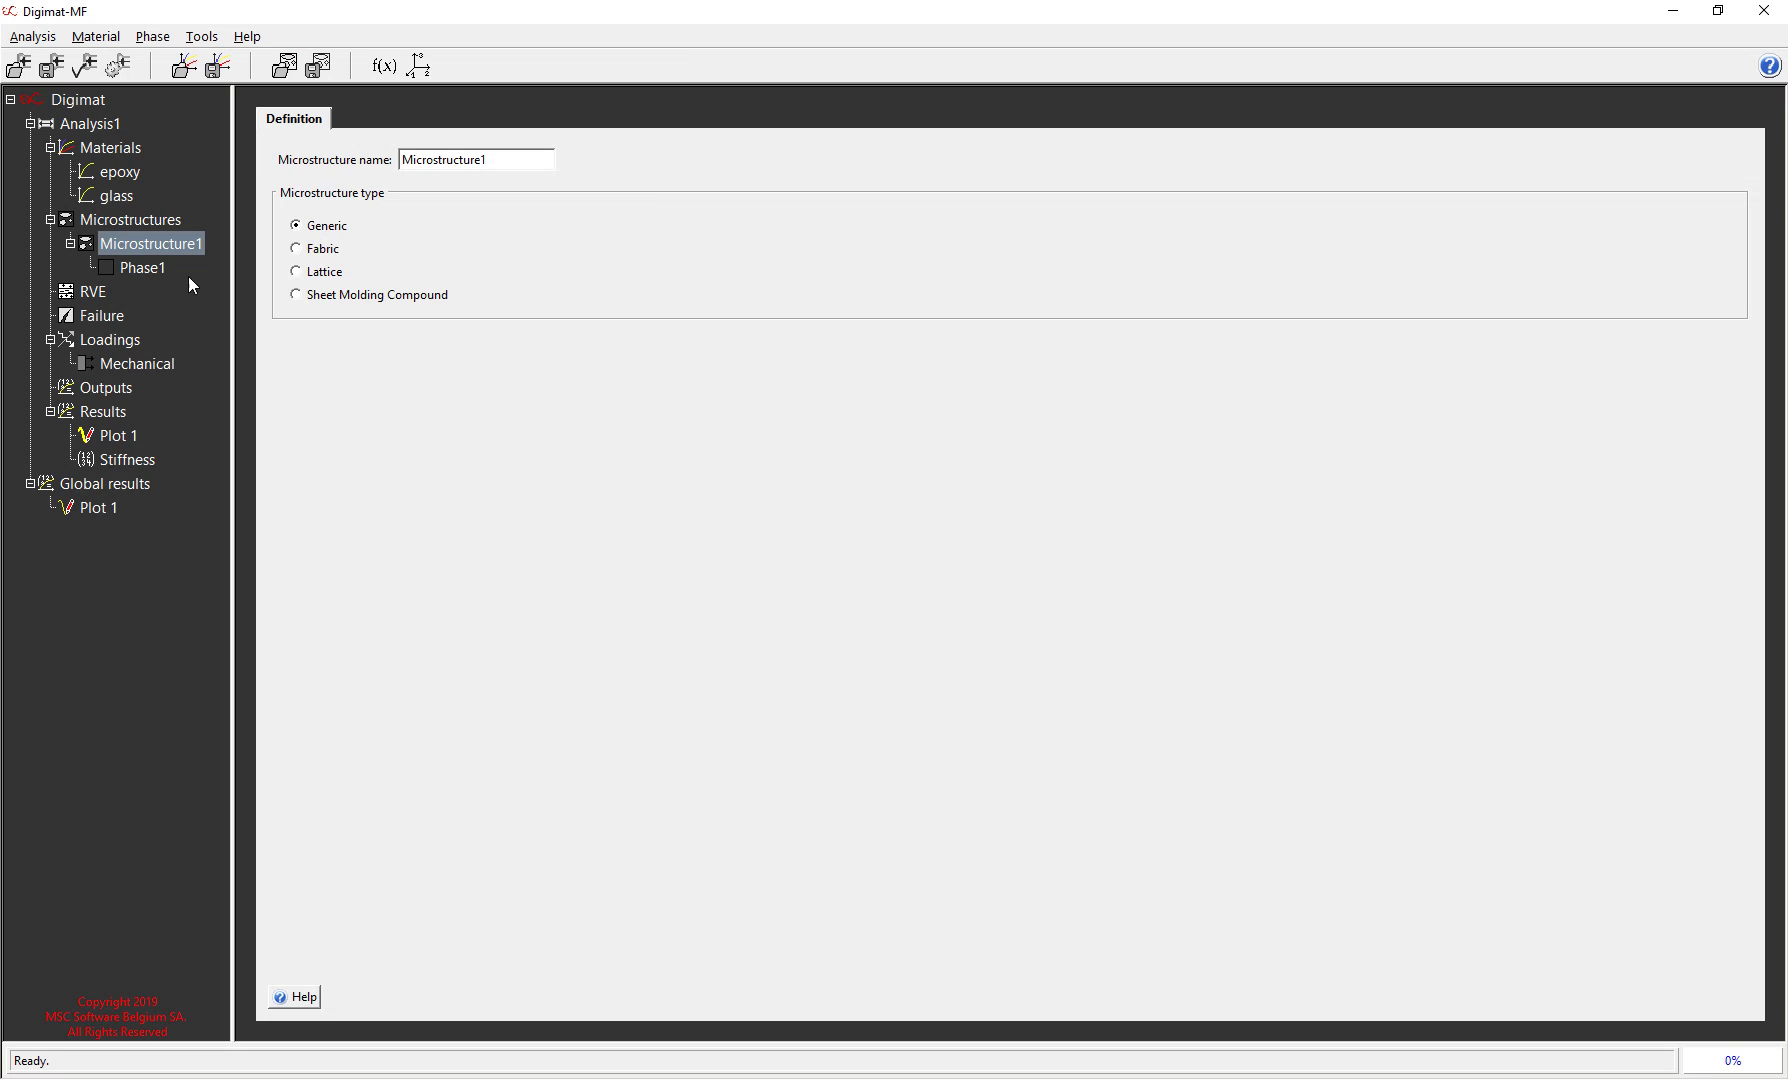
double_click(405, 158)
type("matrix")
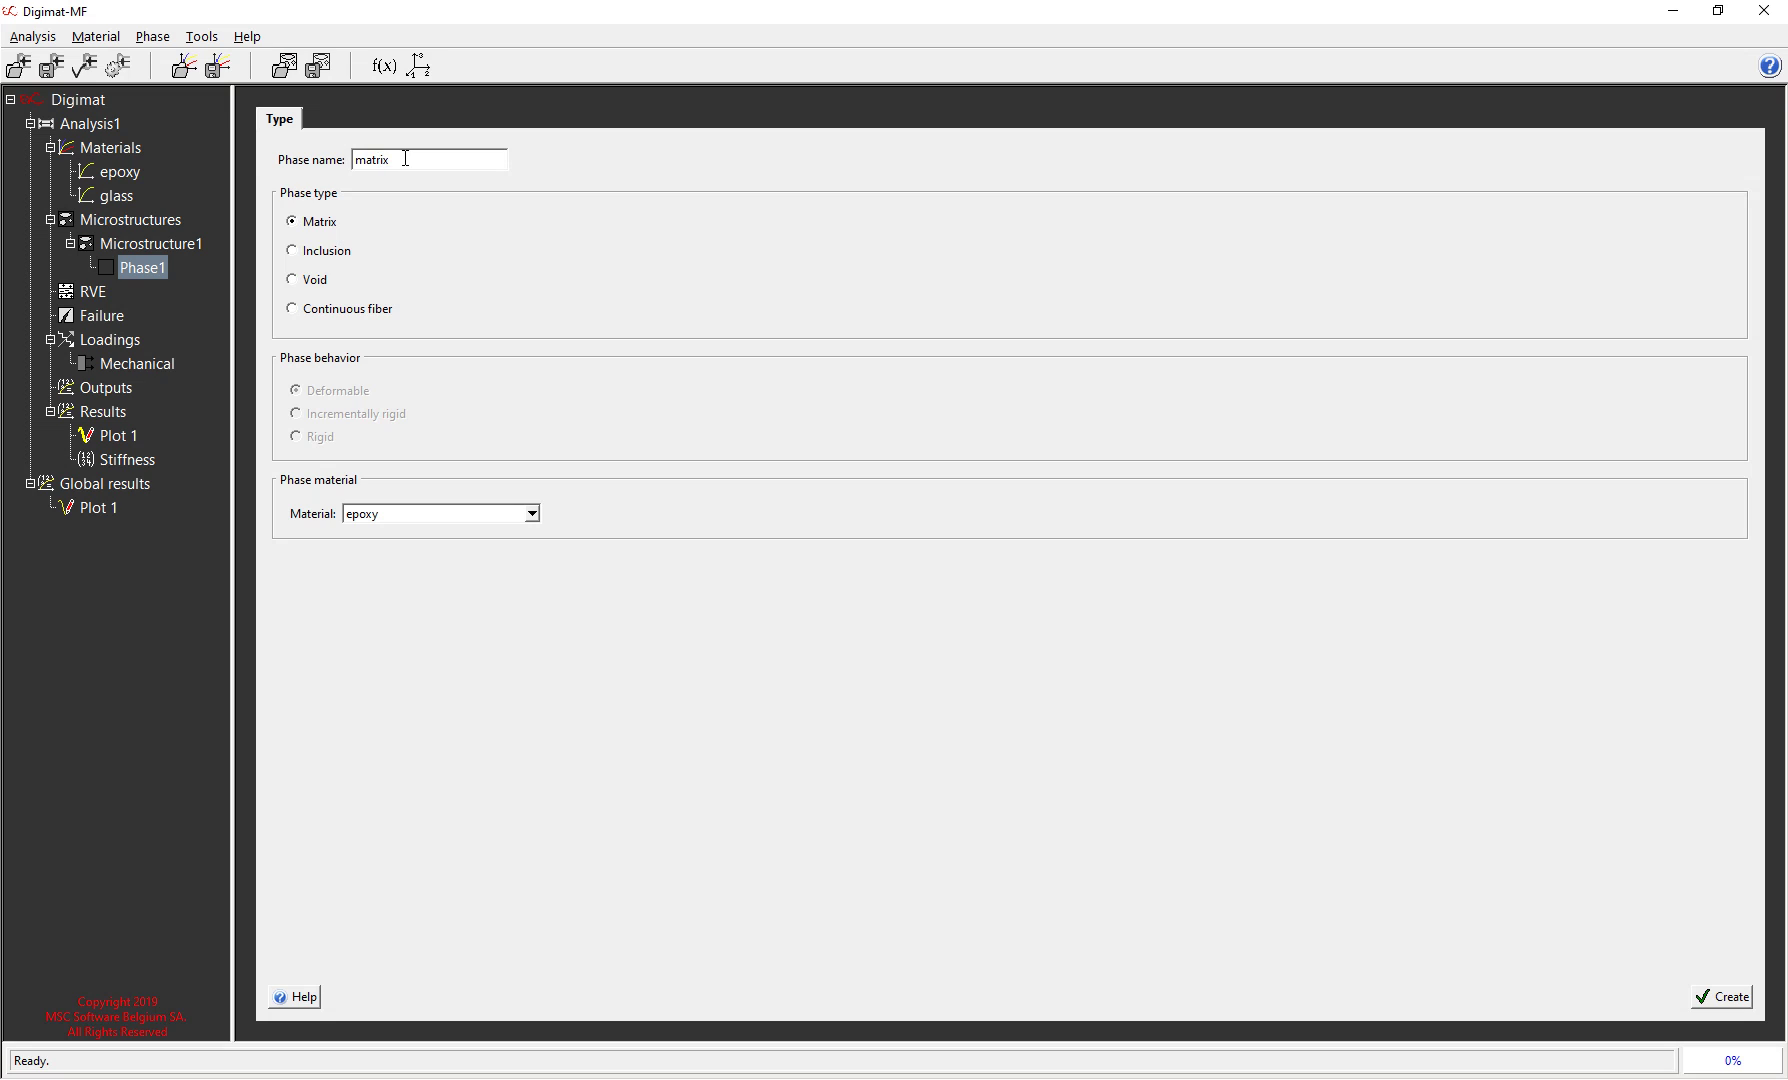
left_click(367, 514)
left_click(375, 530)
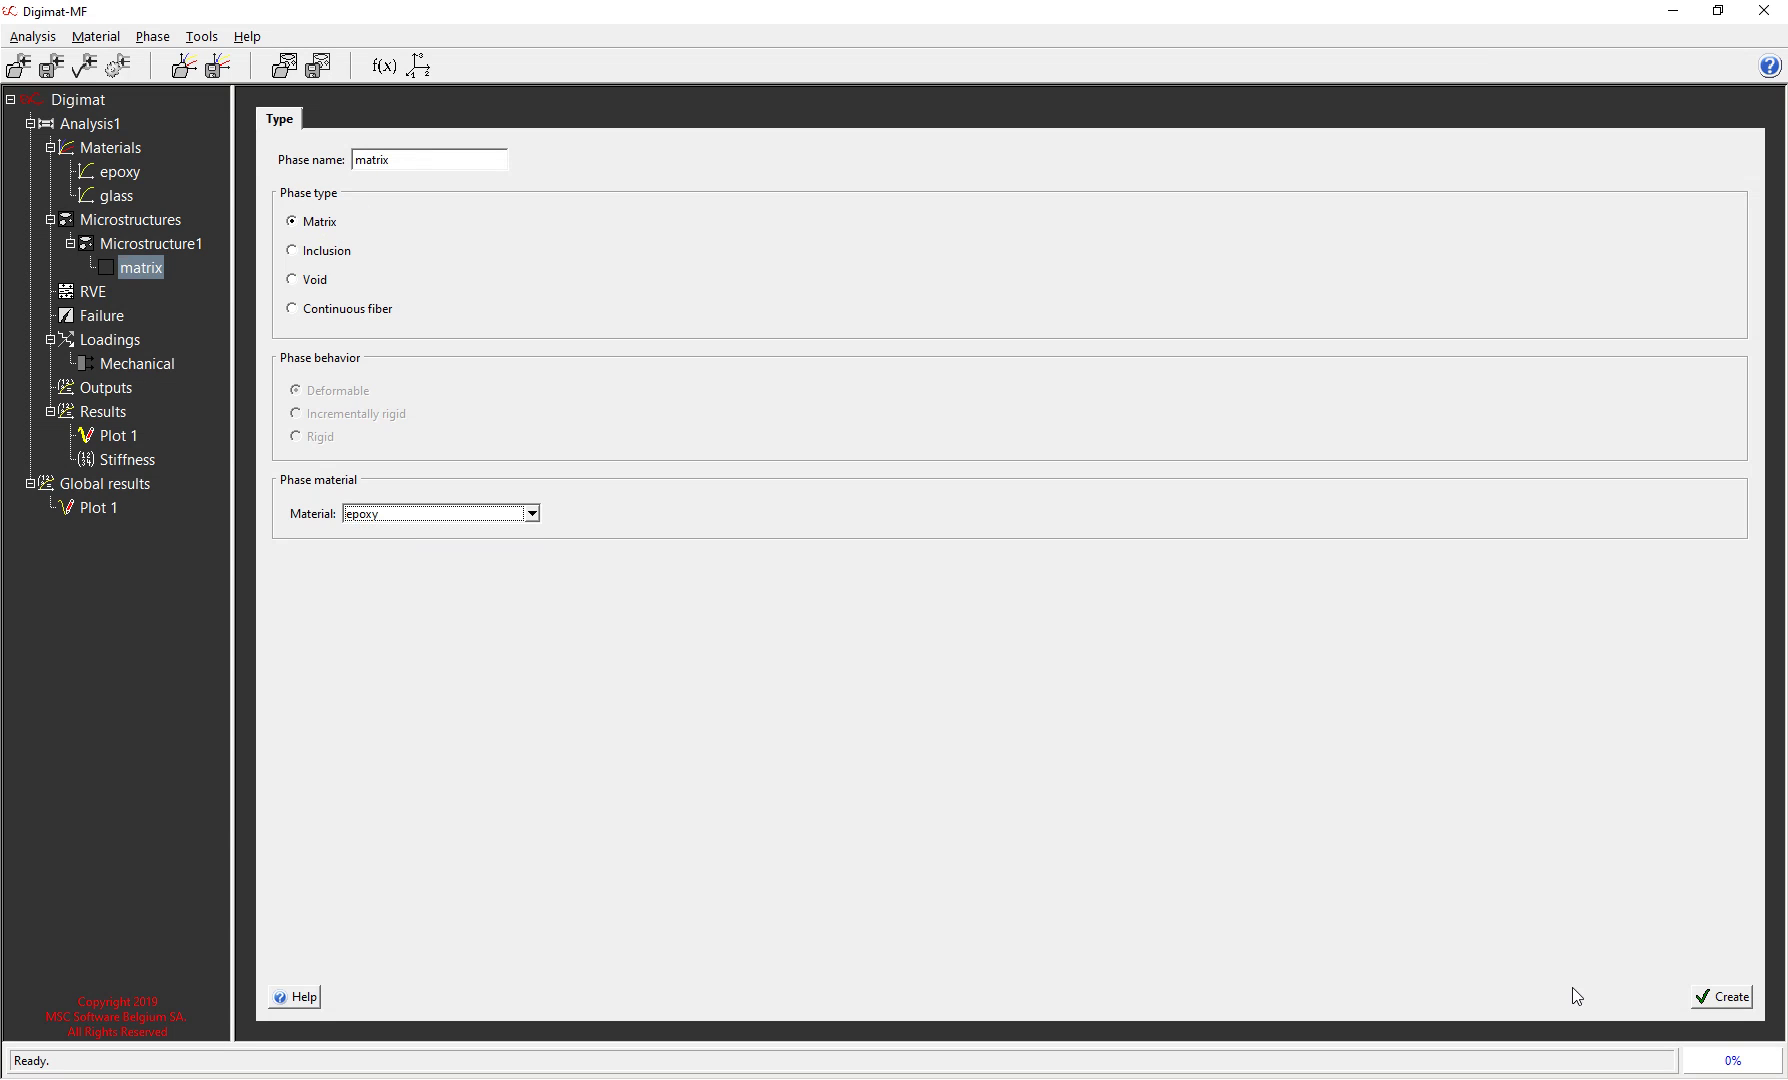
left_click(1718, 997)
- Add a second phase named gf as a continuous fiber of glass
right_click(143, 249)
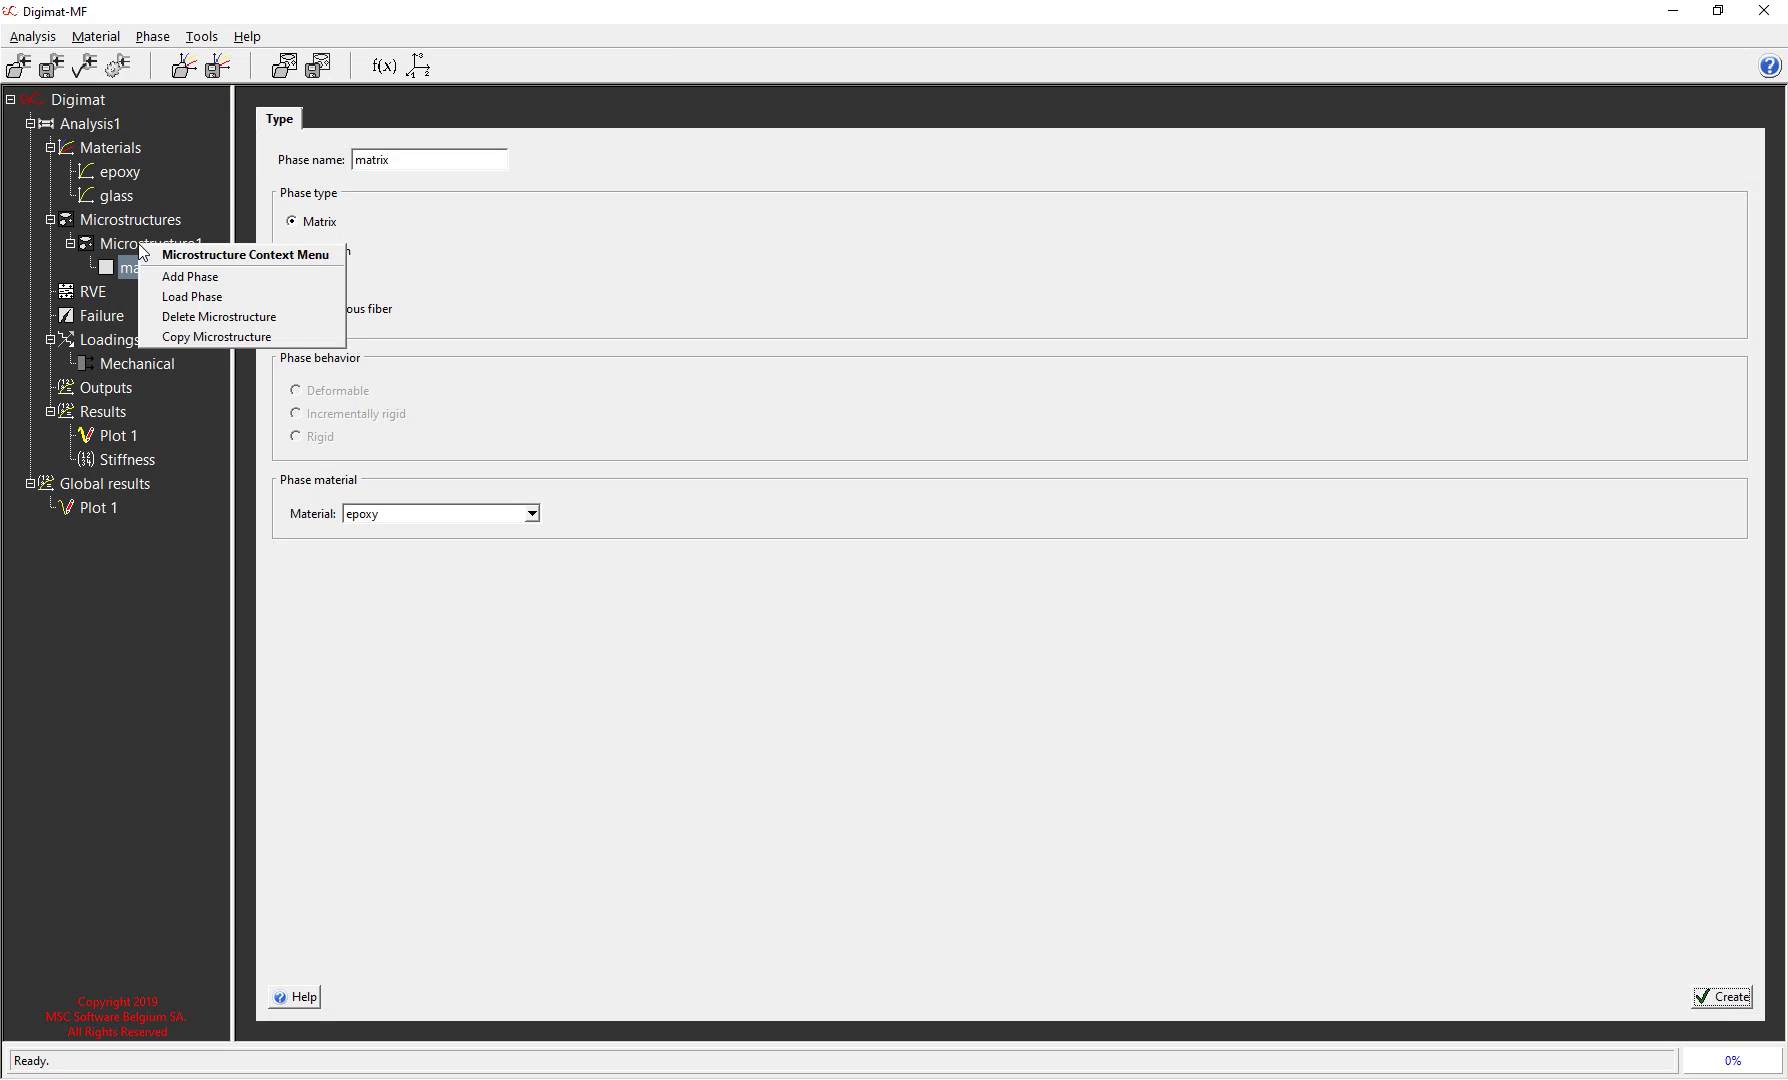
left_click(178, 277)
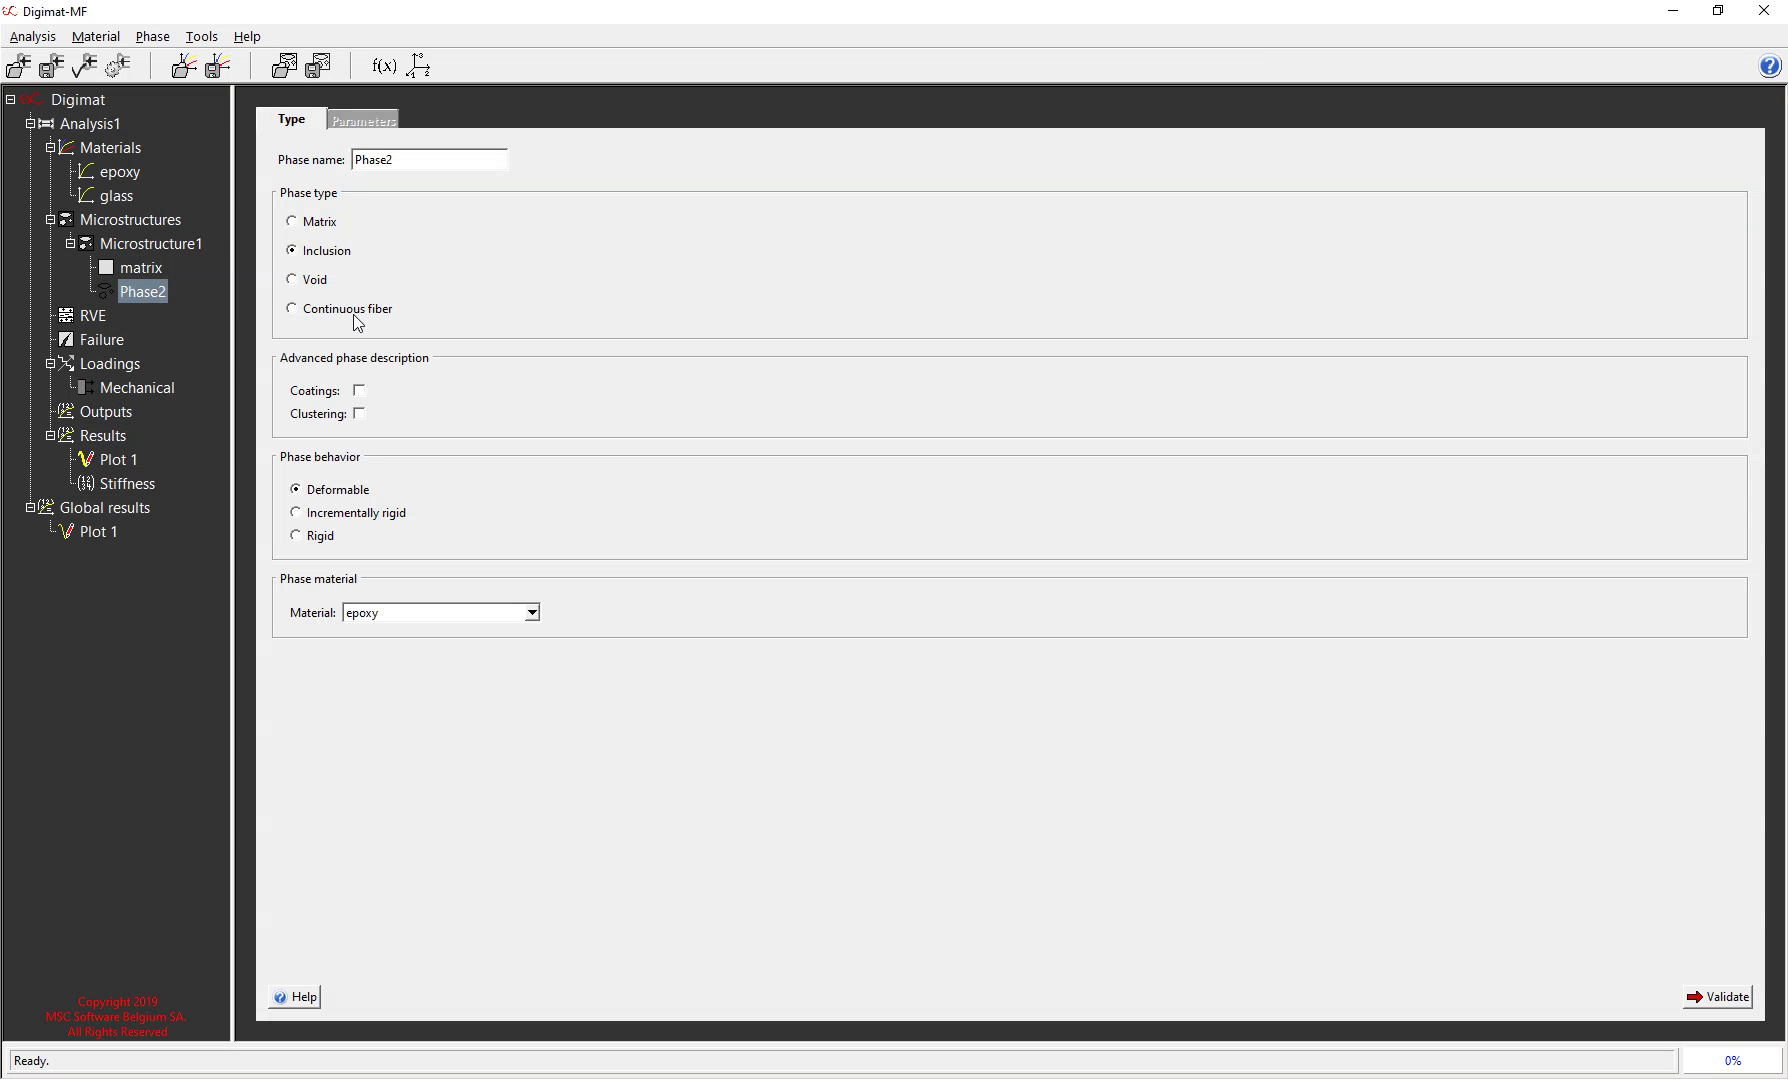
double_click(397, 163)
type("gl")
left_click(372, 309)
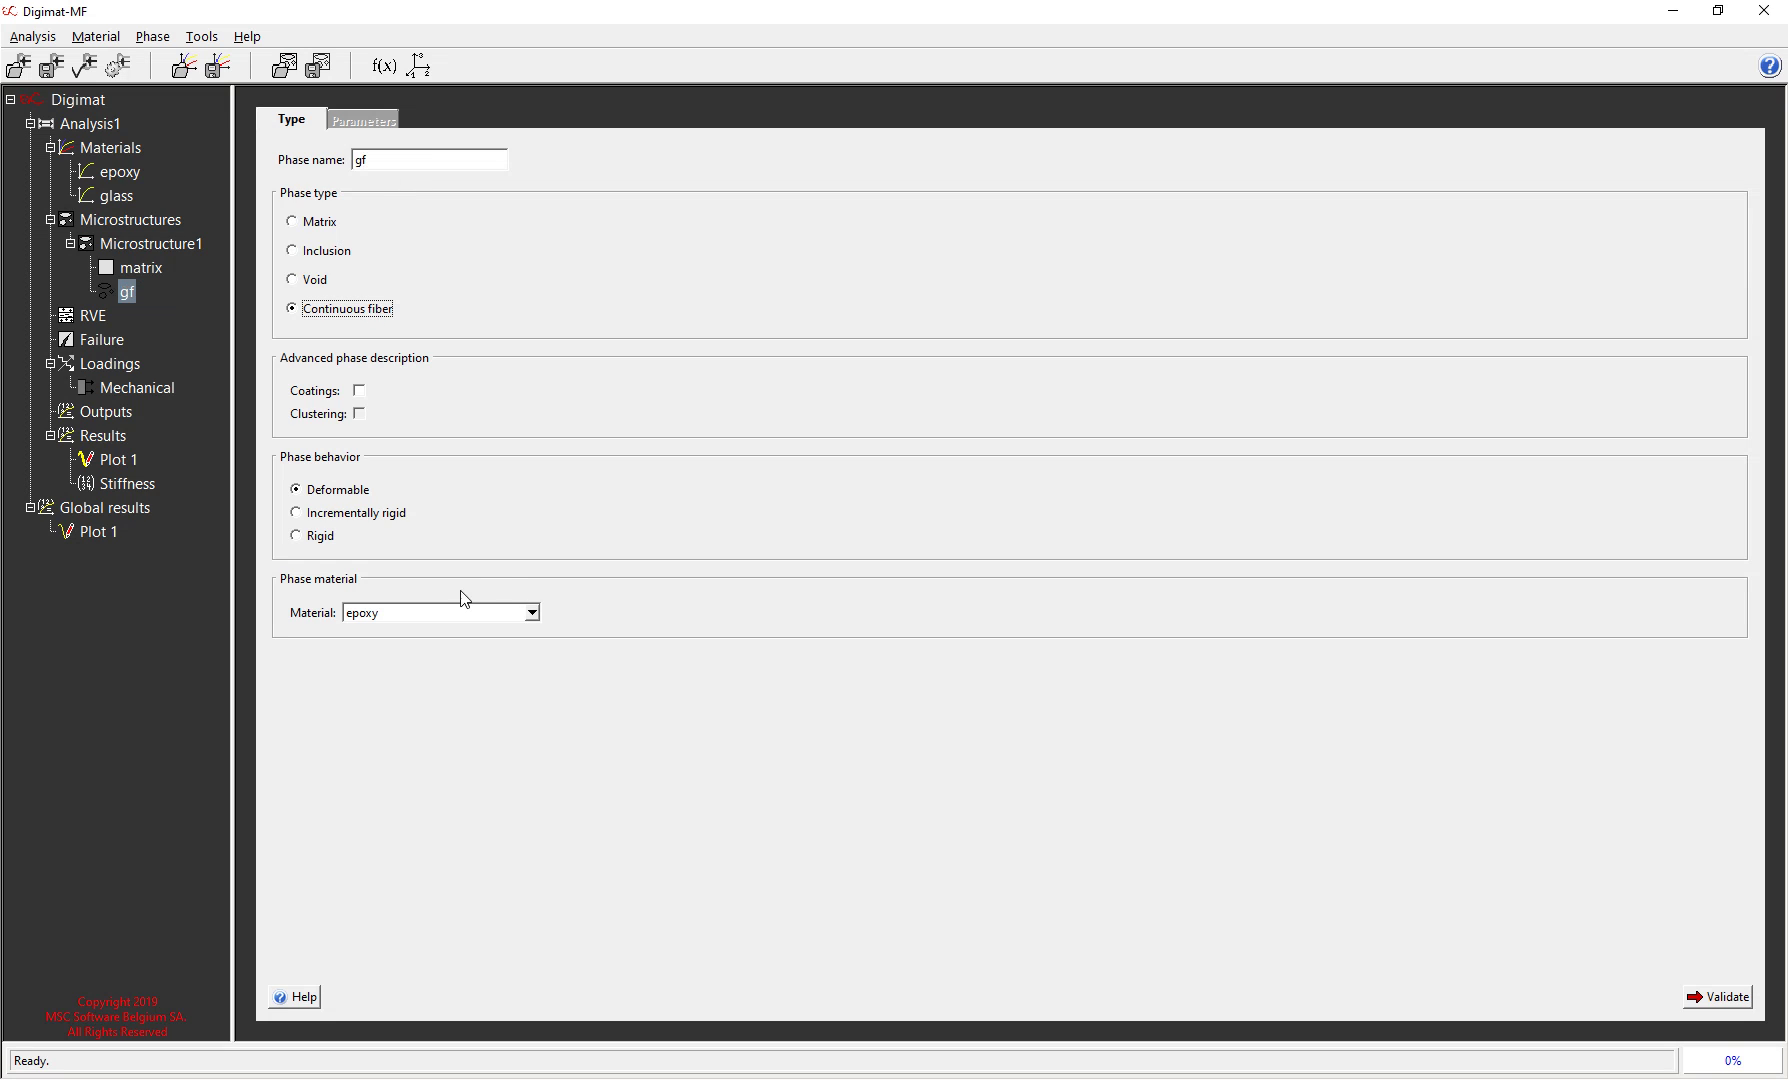
left_click(406, 614)
left_click(414, 650)
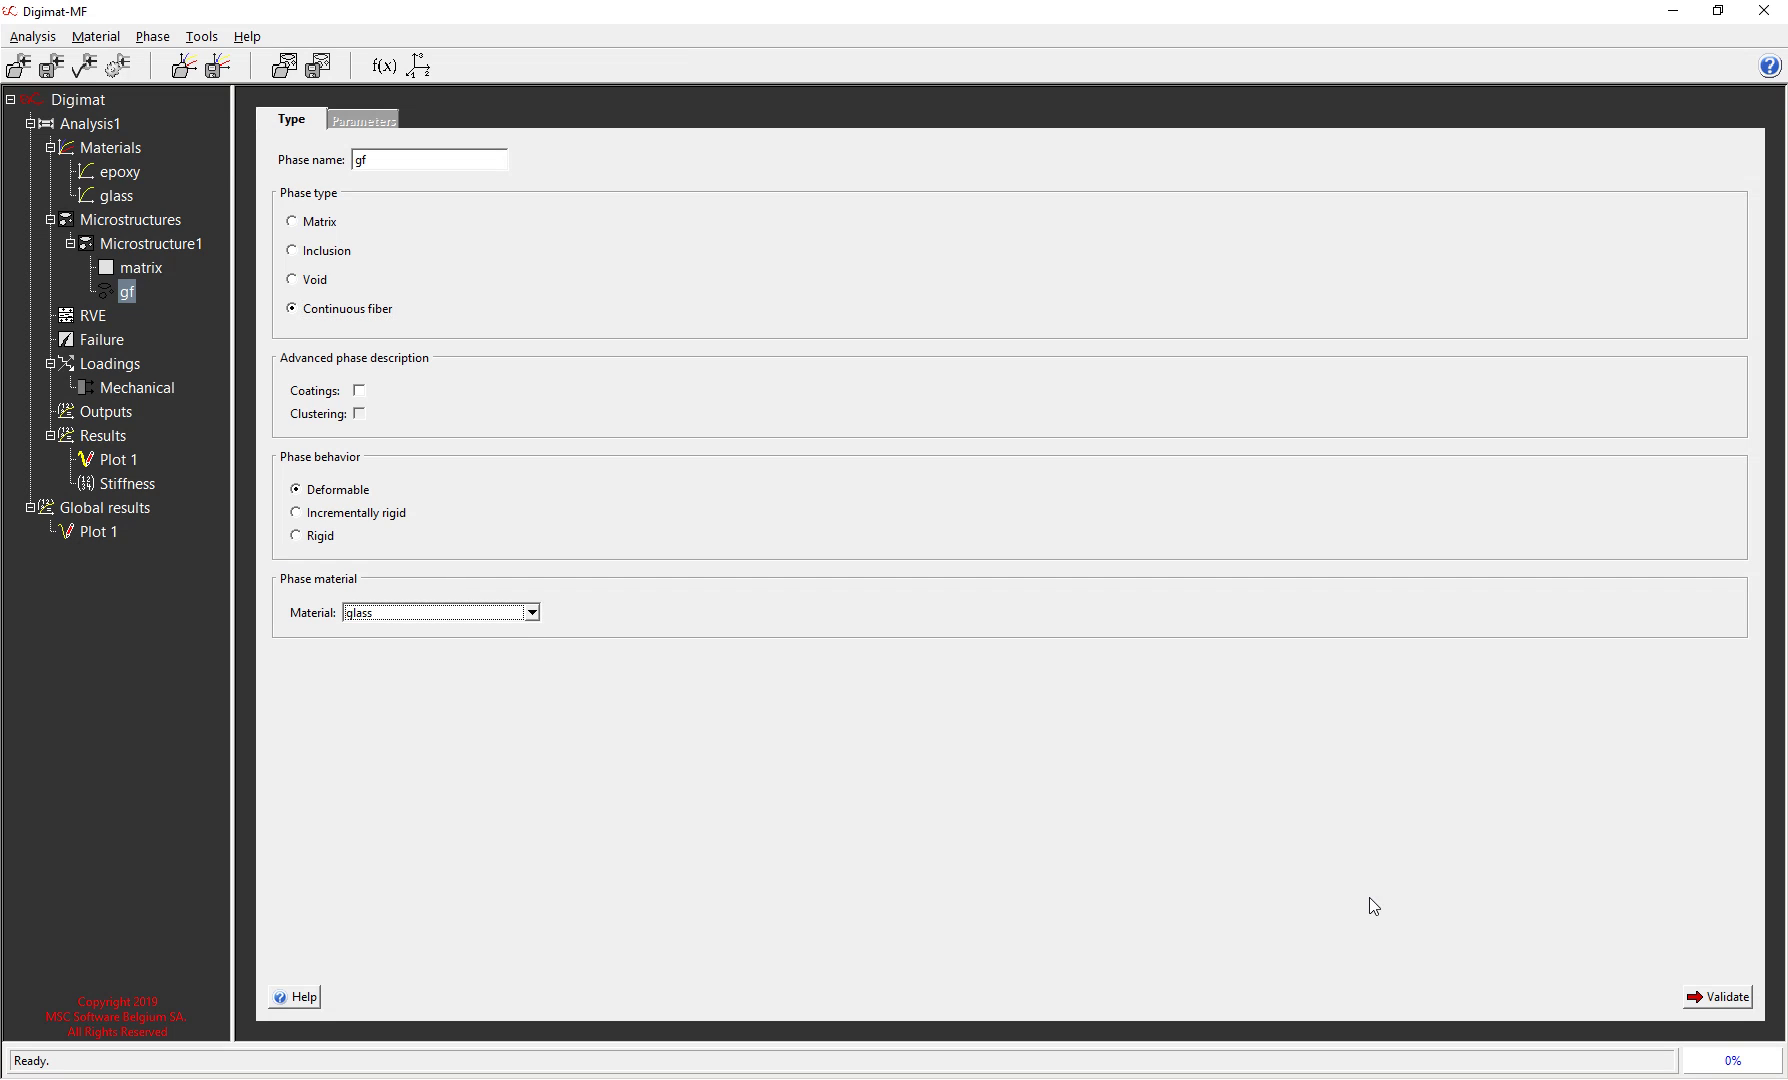
left_click(1725, 1000)
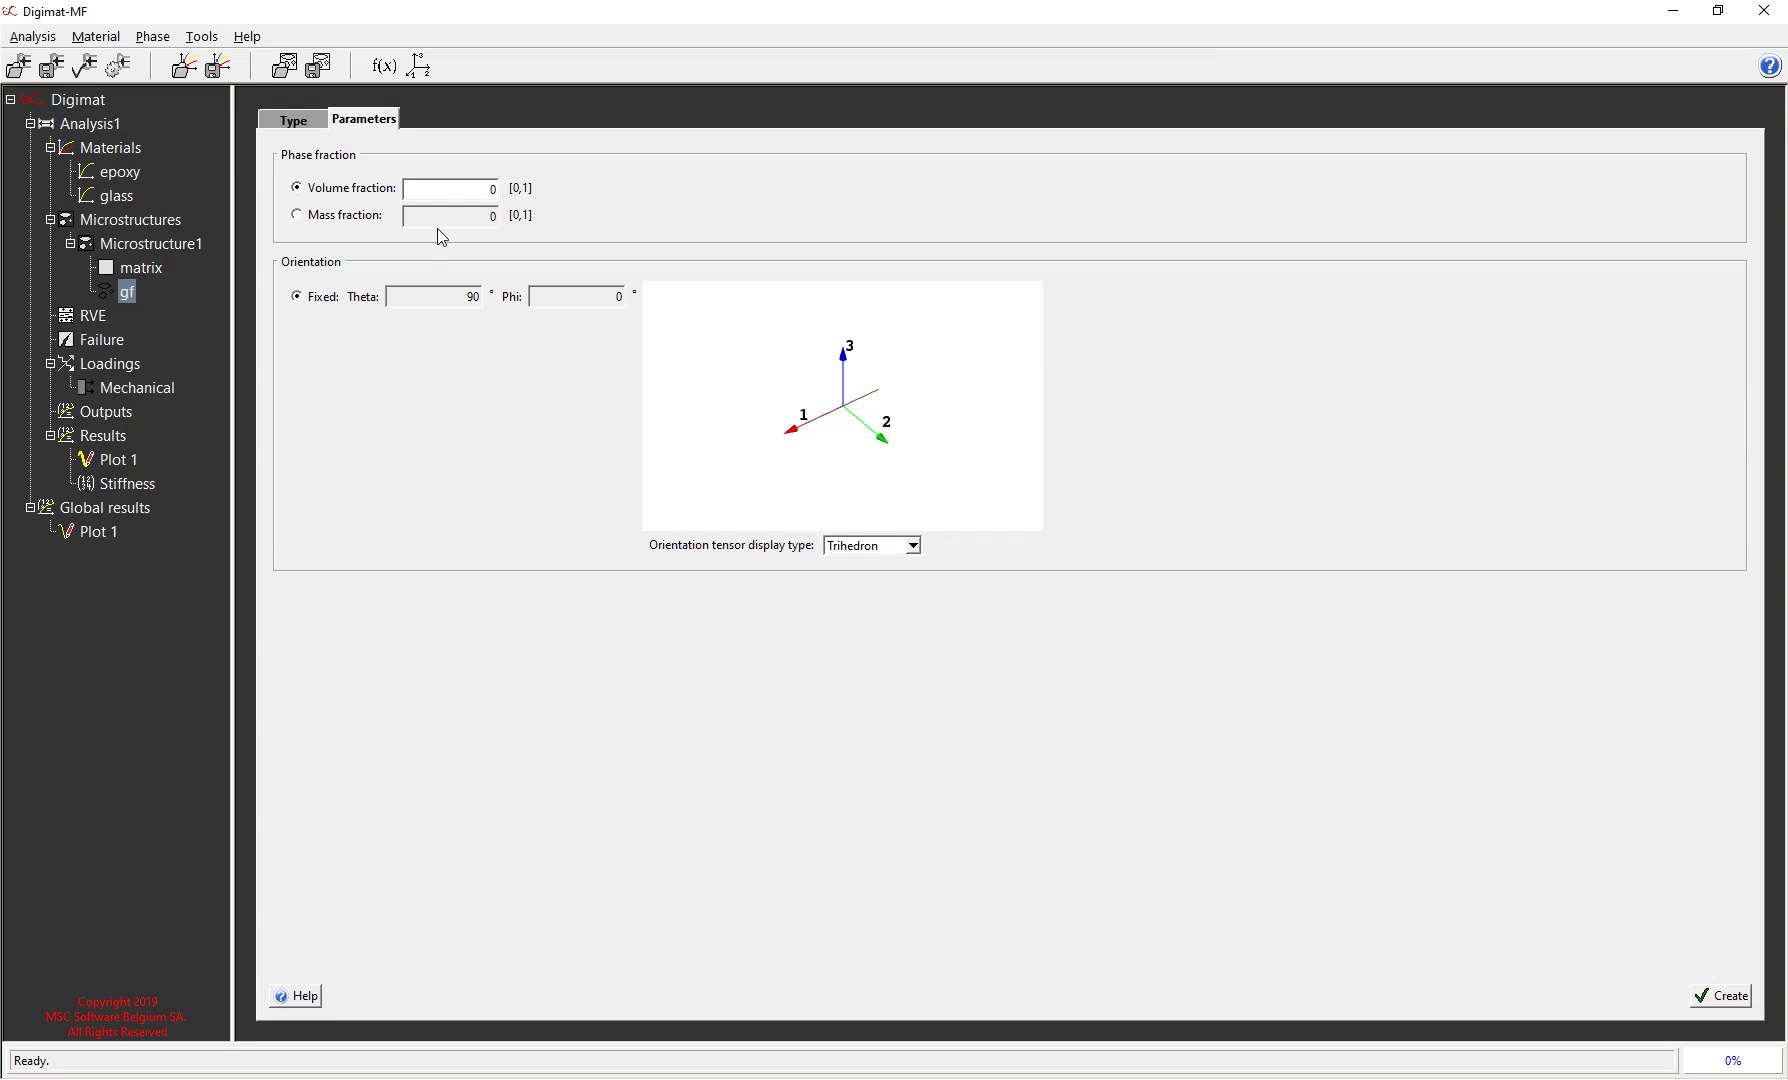
- Set gf's mass fraction to 0.6 and create the phase
left_click(330, 215)
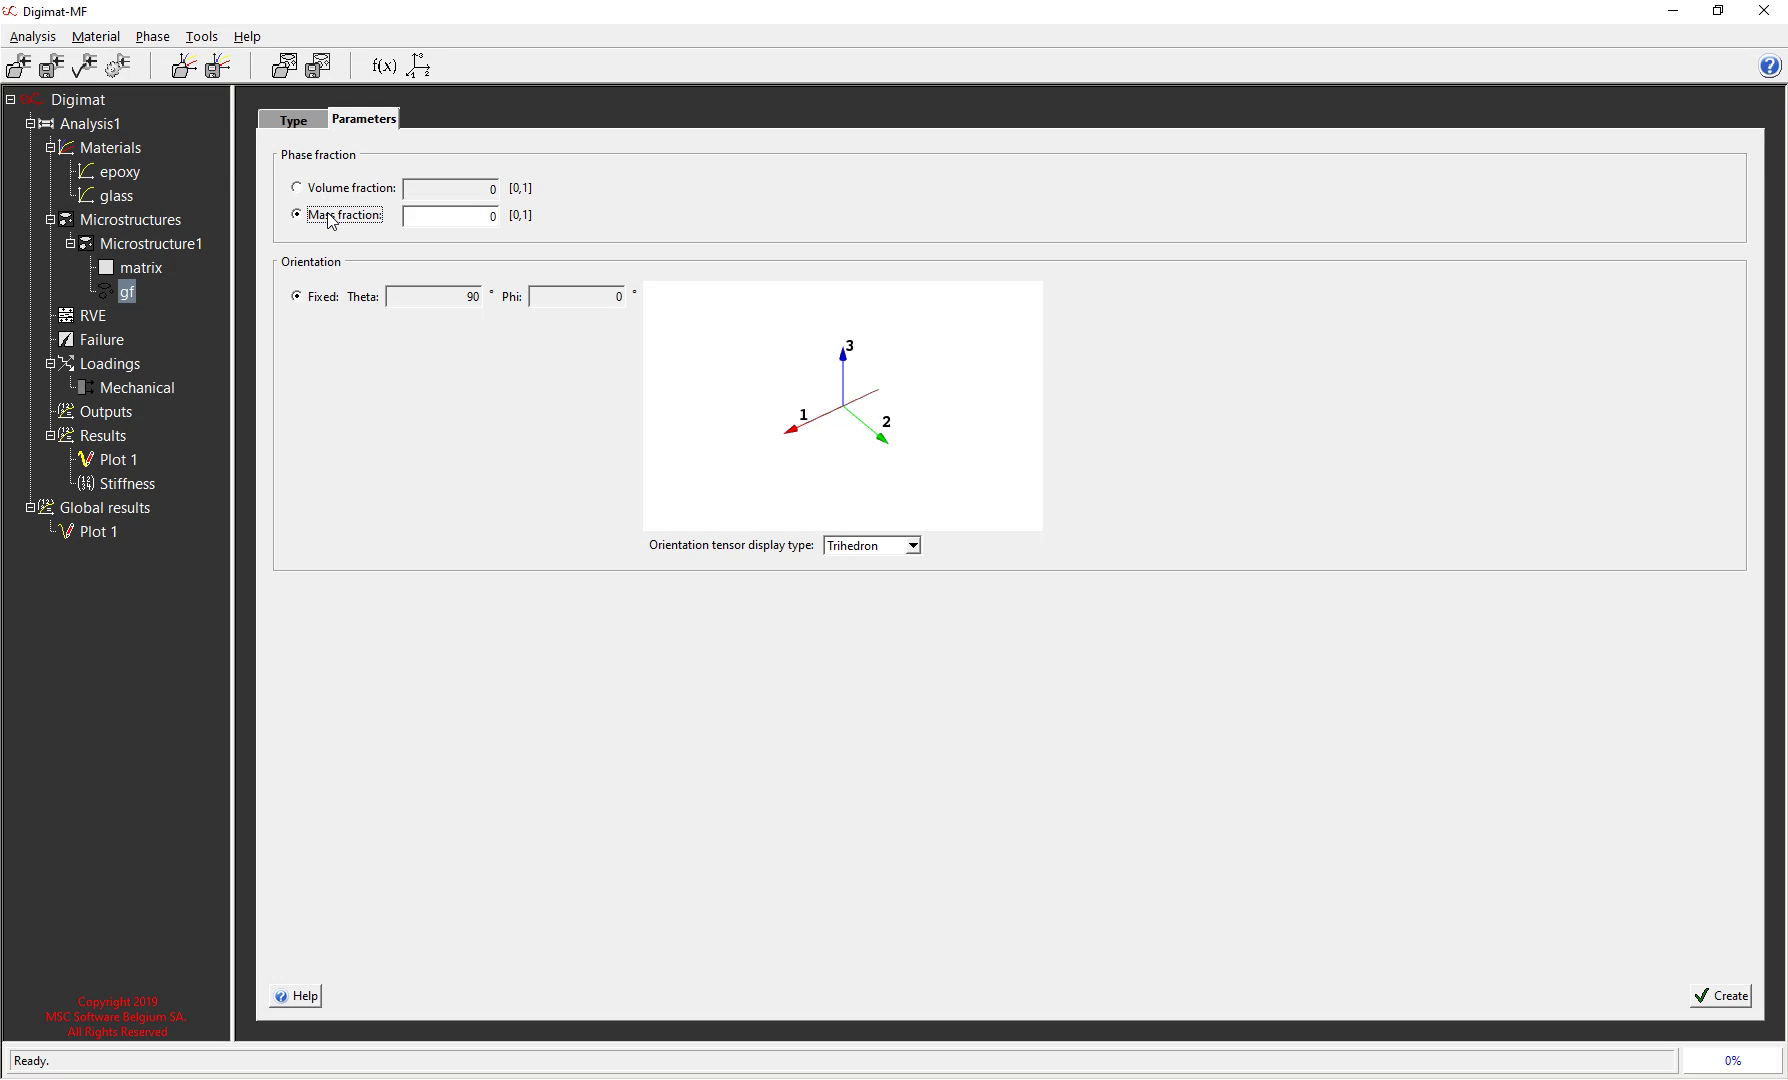
left_click(494, 216)
type(".6")
left_click(1718, 1000)
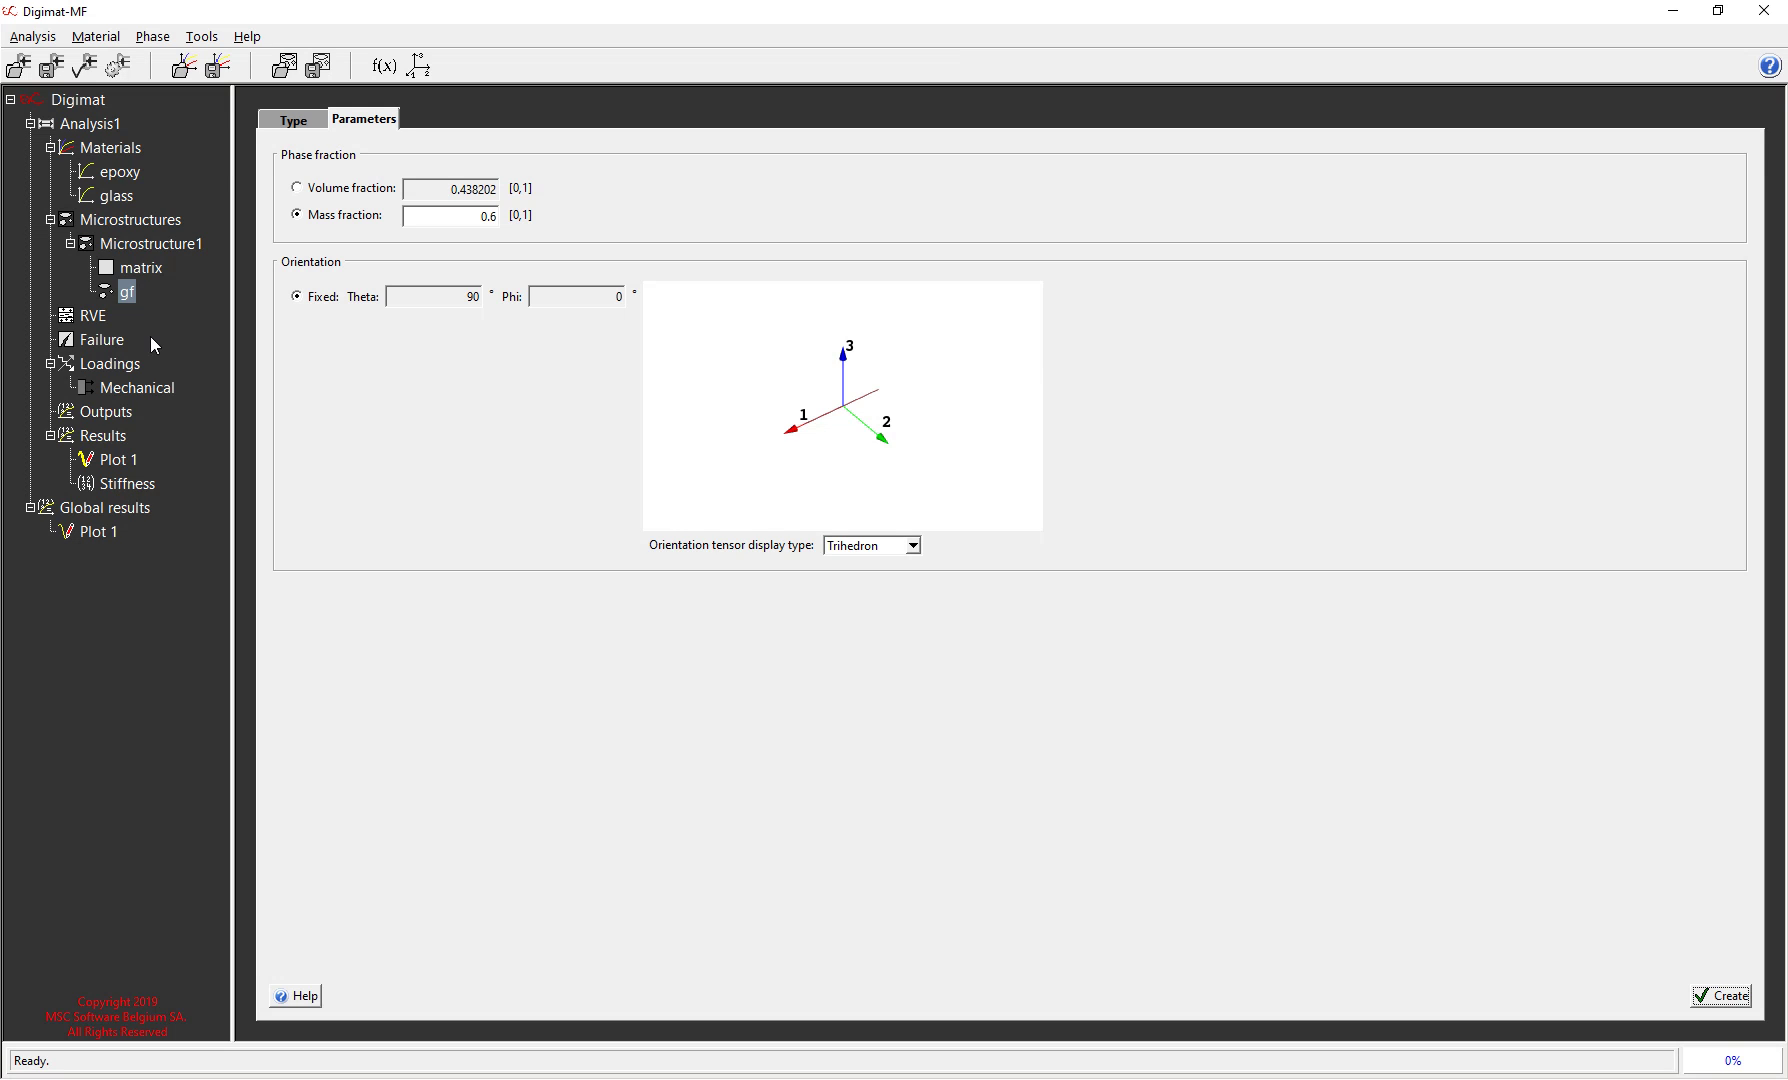
- Define the mechanical loading using the Digimat source
left_click(128, 388)
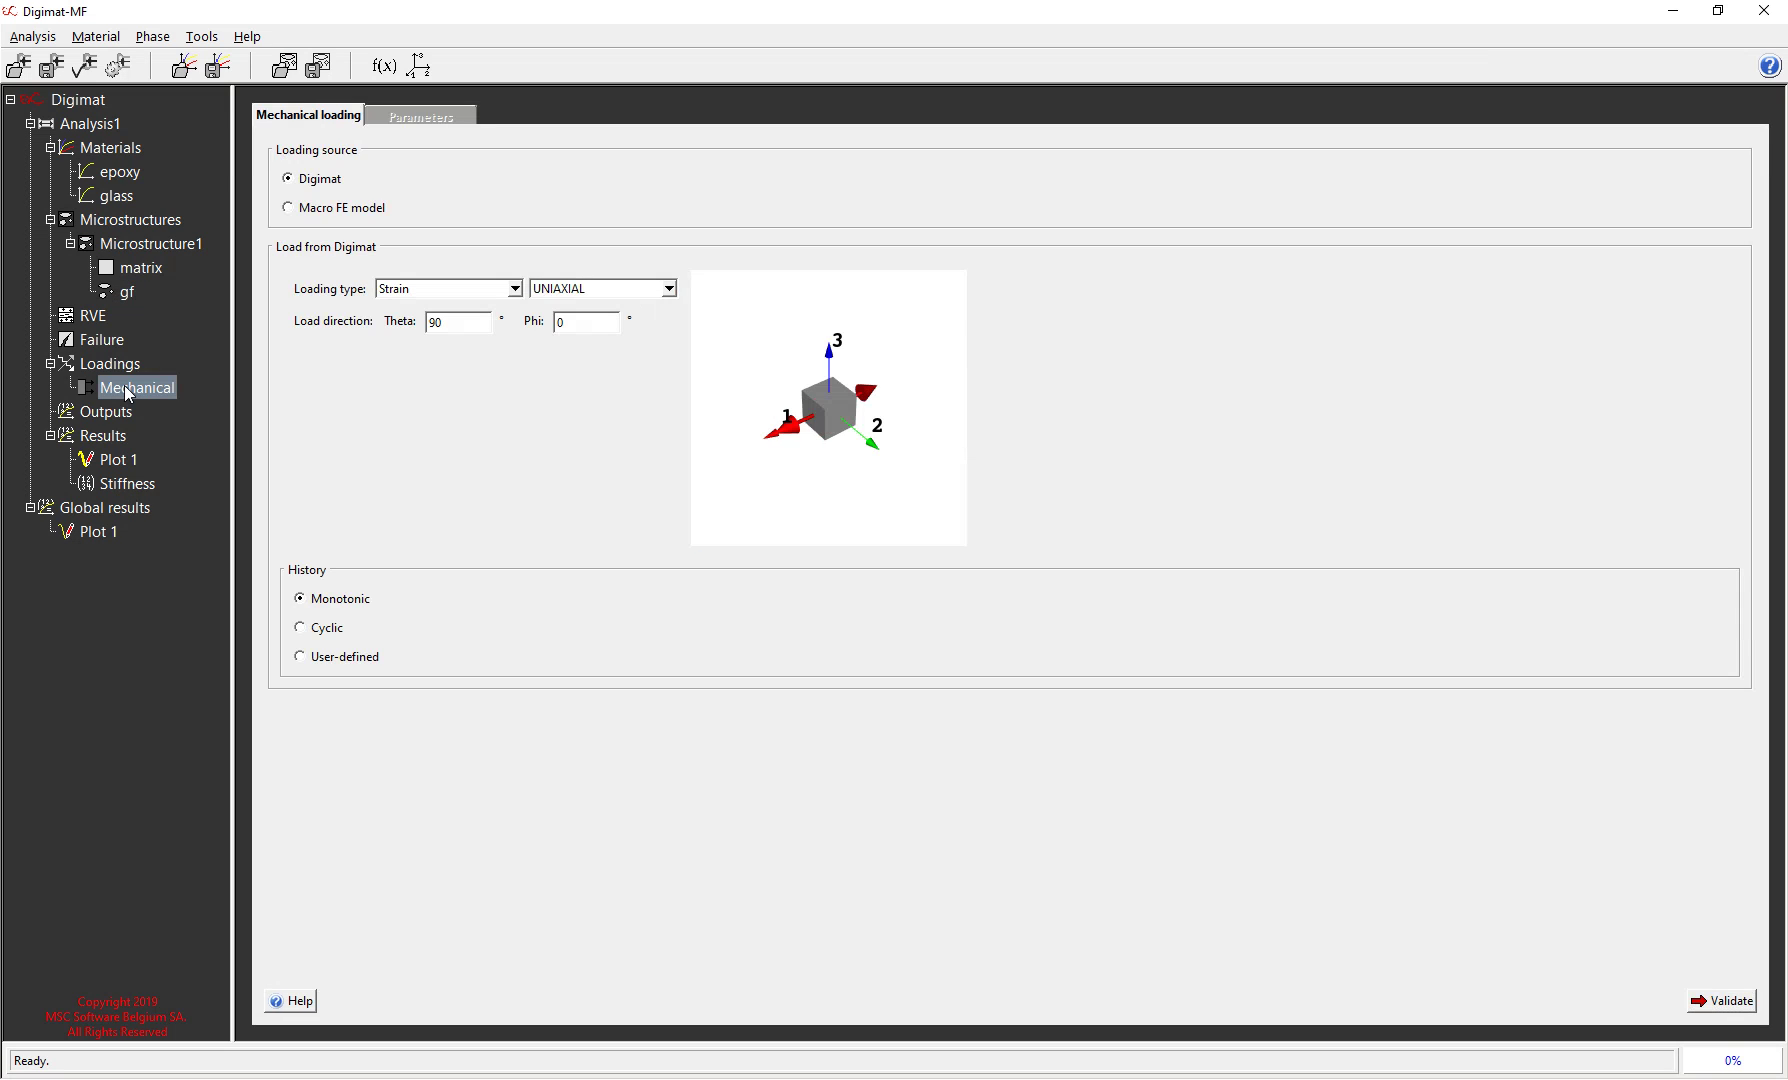
left_click(289, 179)
left_click(1697, 992)
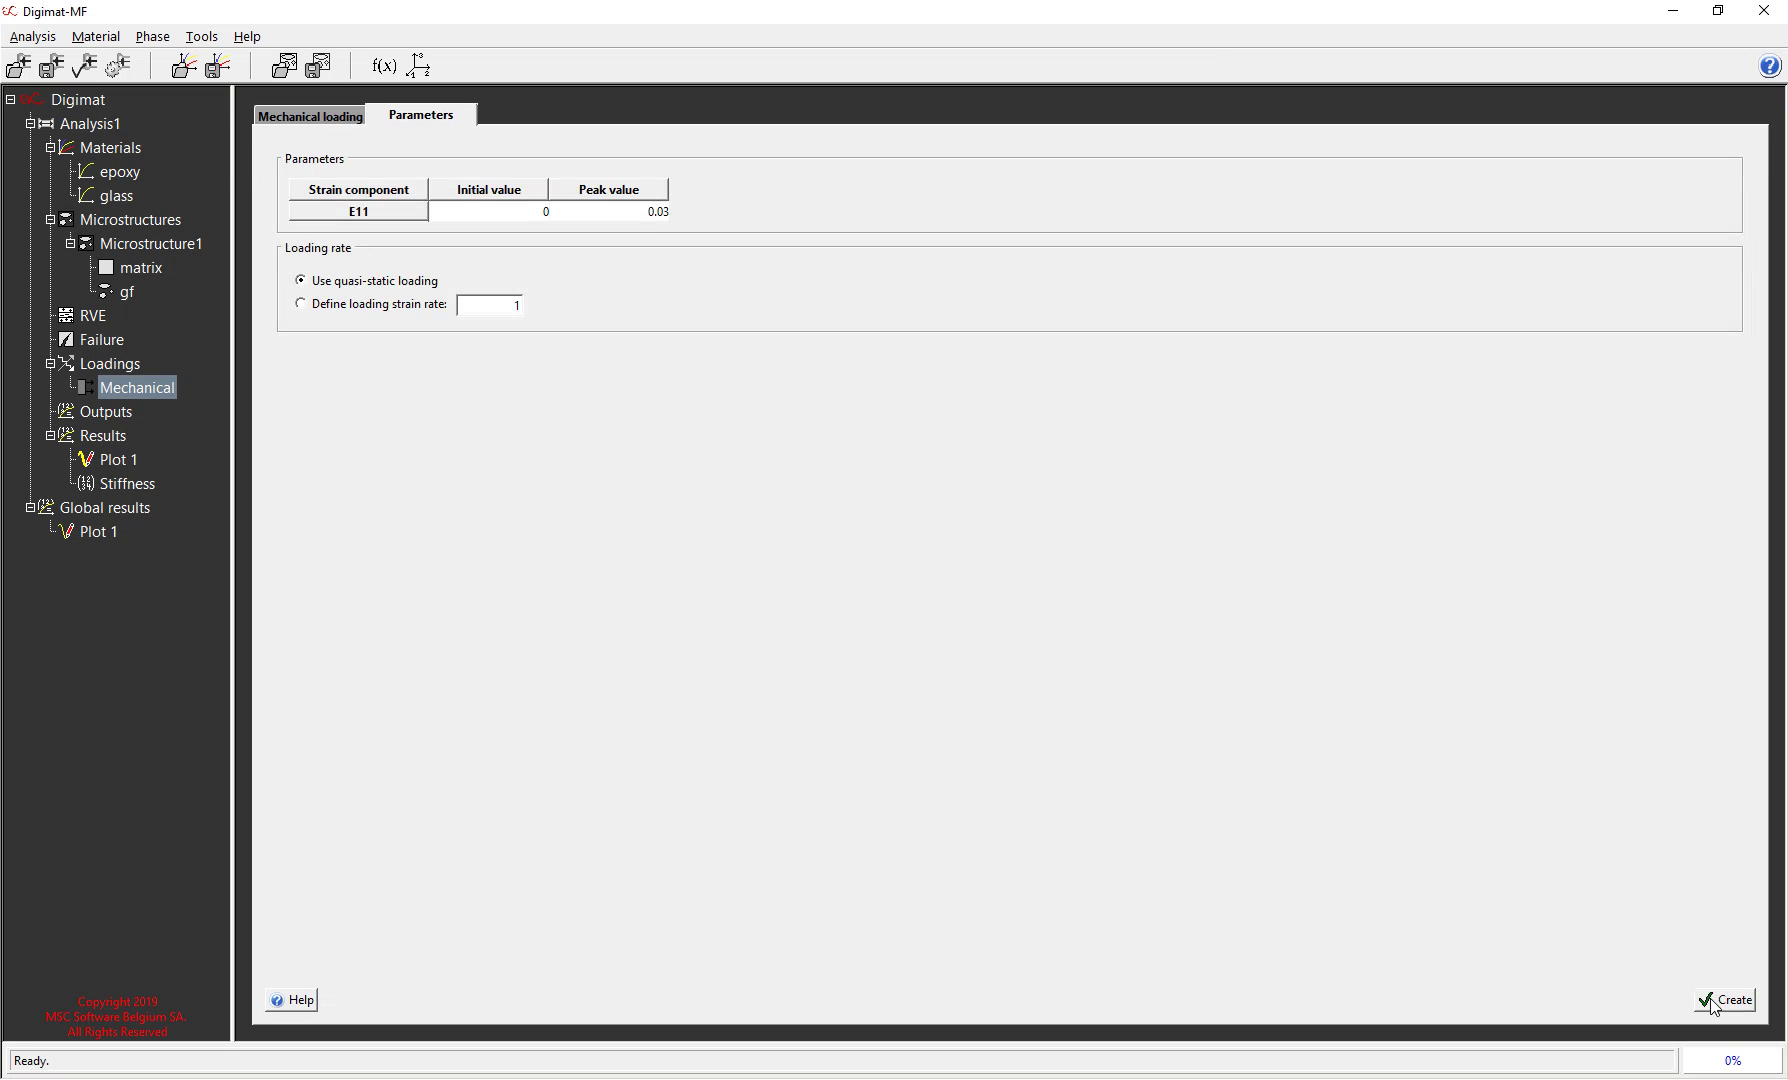
left_click(1728, 1002)
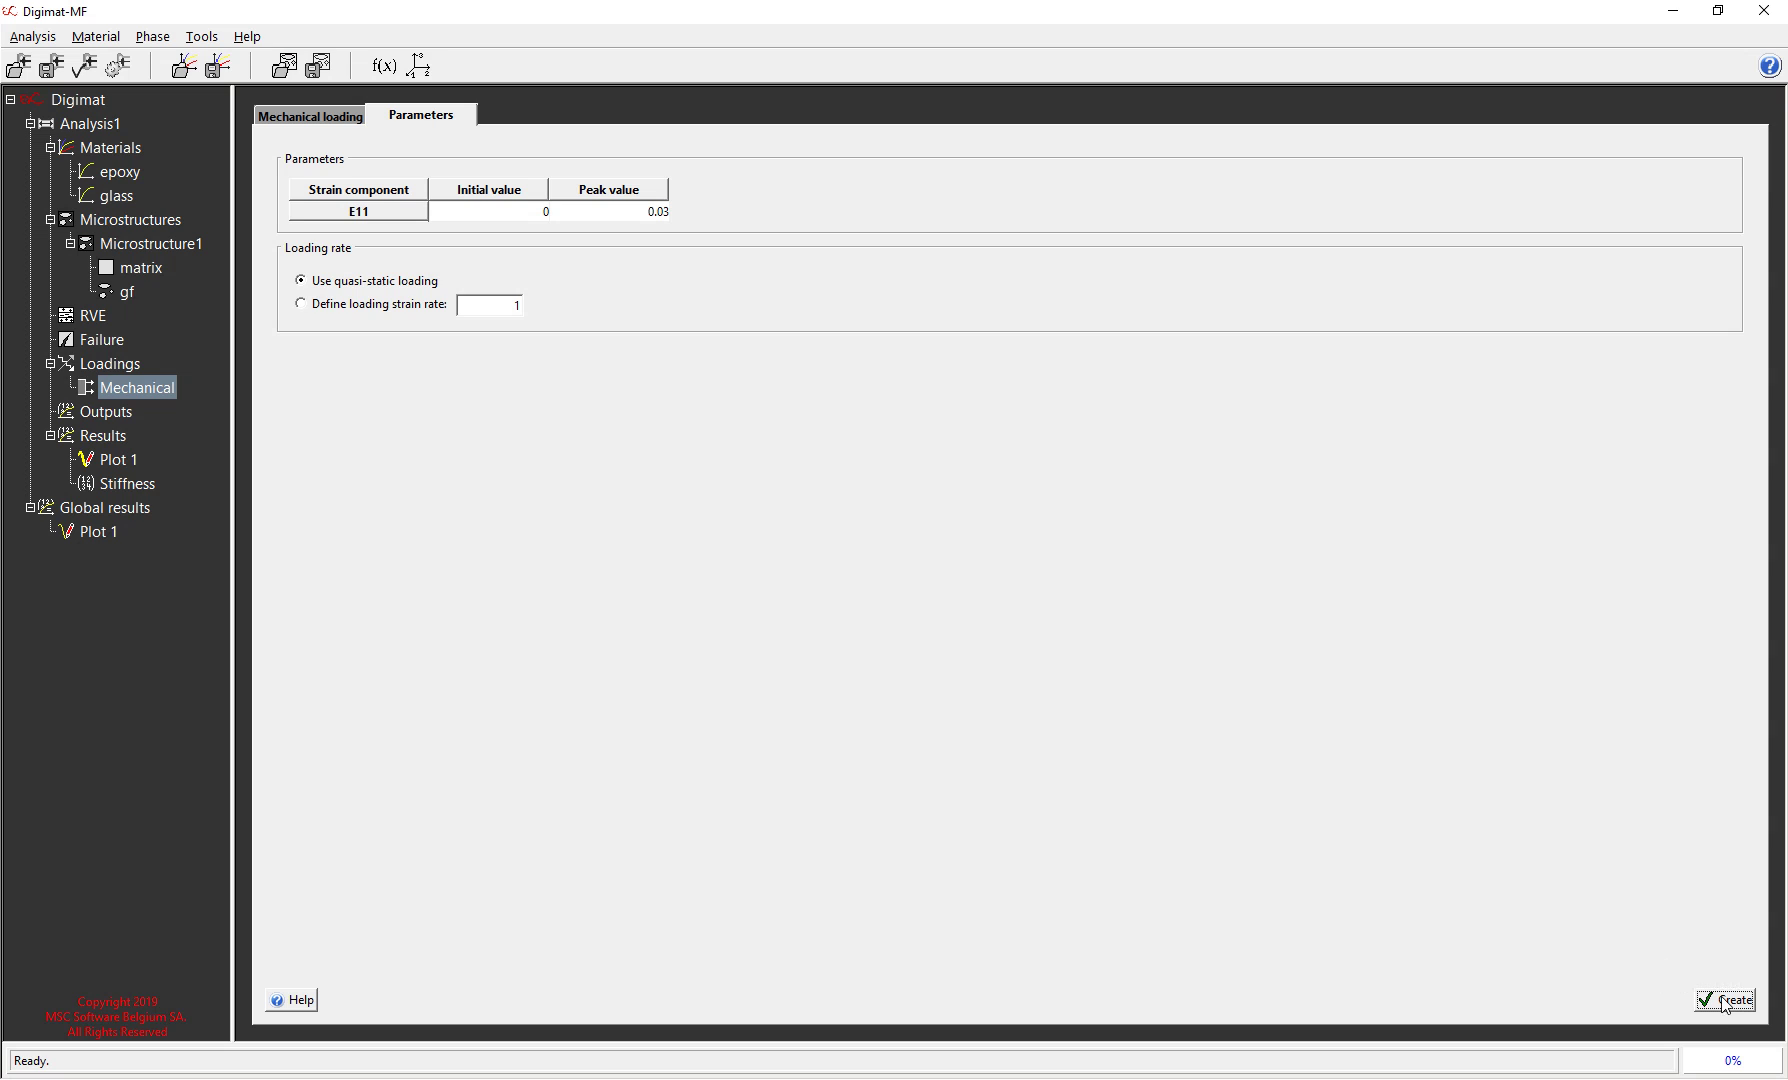
- Run the analysis, overwriting the existing results file
left_click(117, 68)
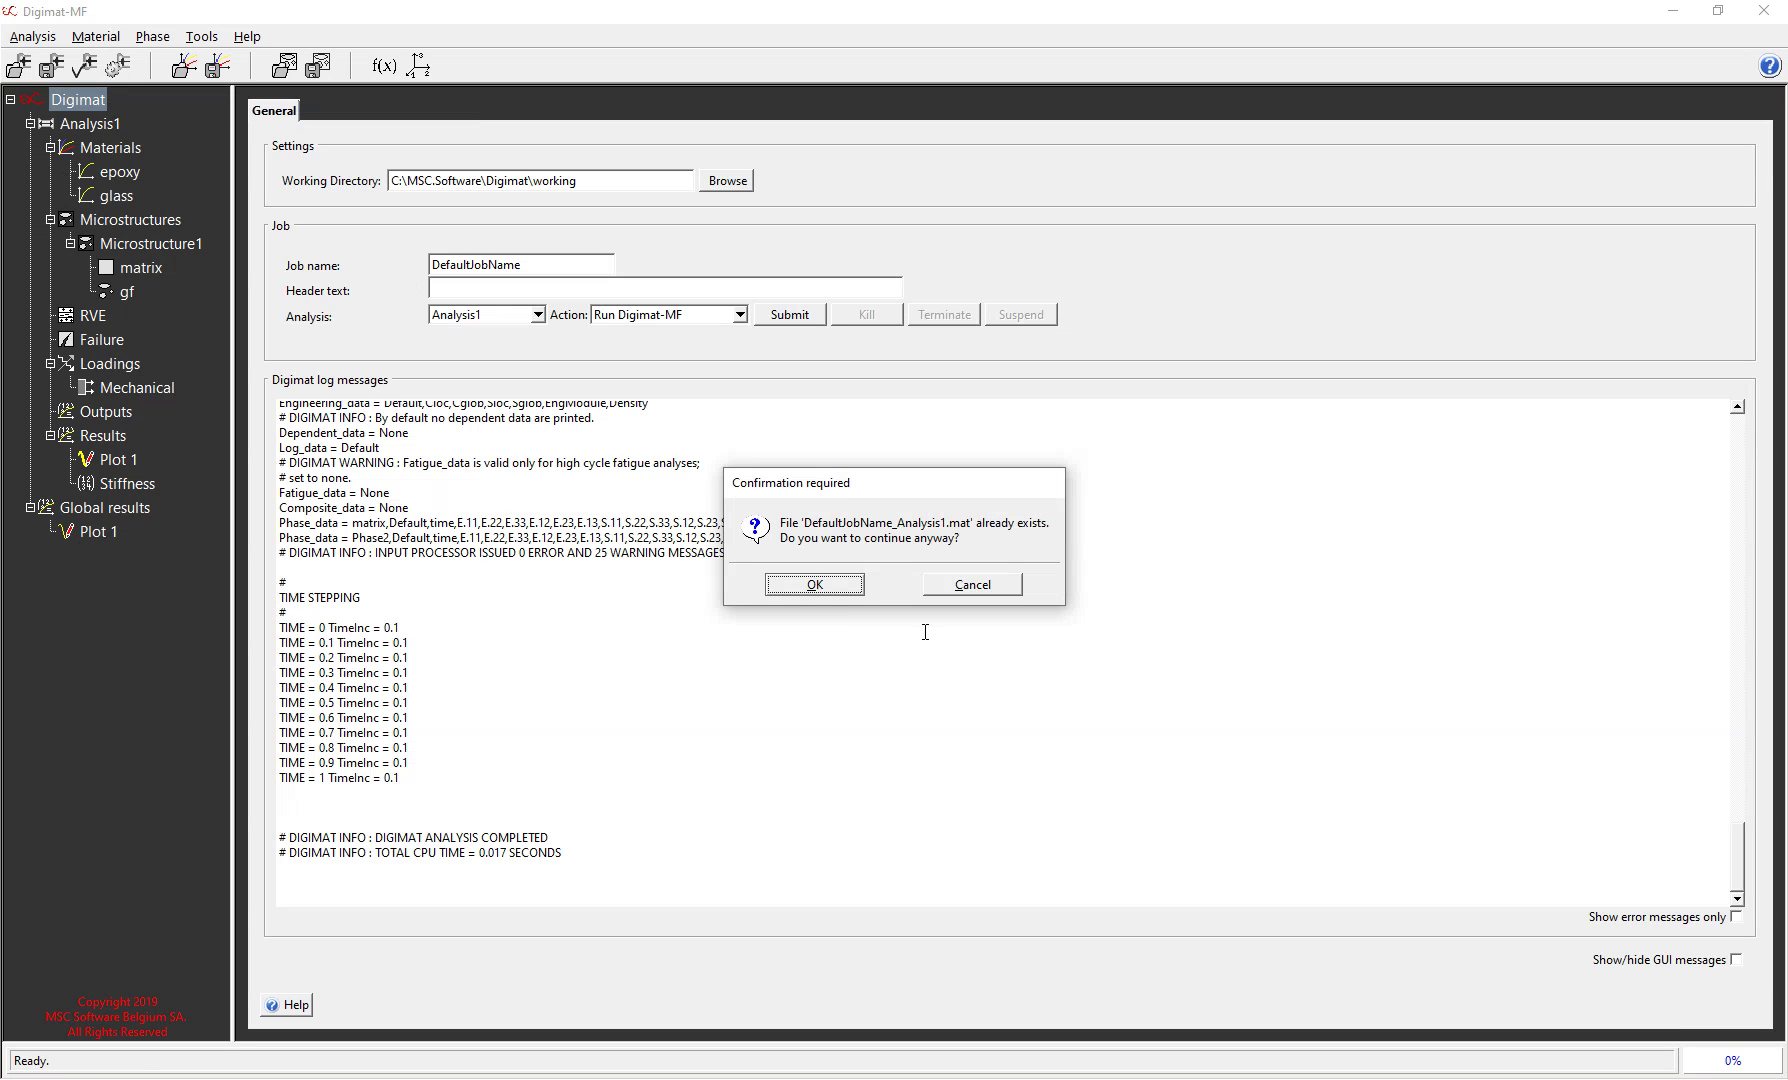
left_click(812, 584)
left_click(895, 587)
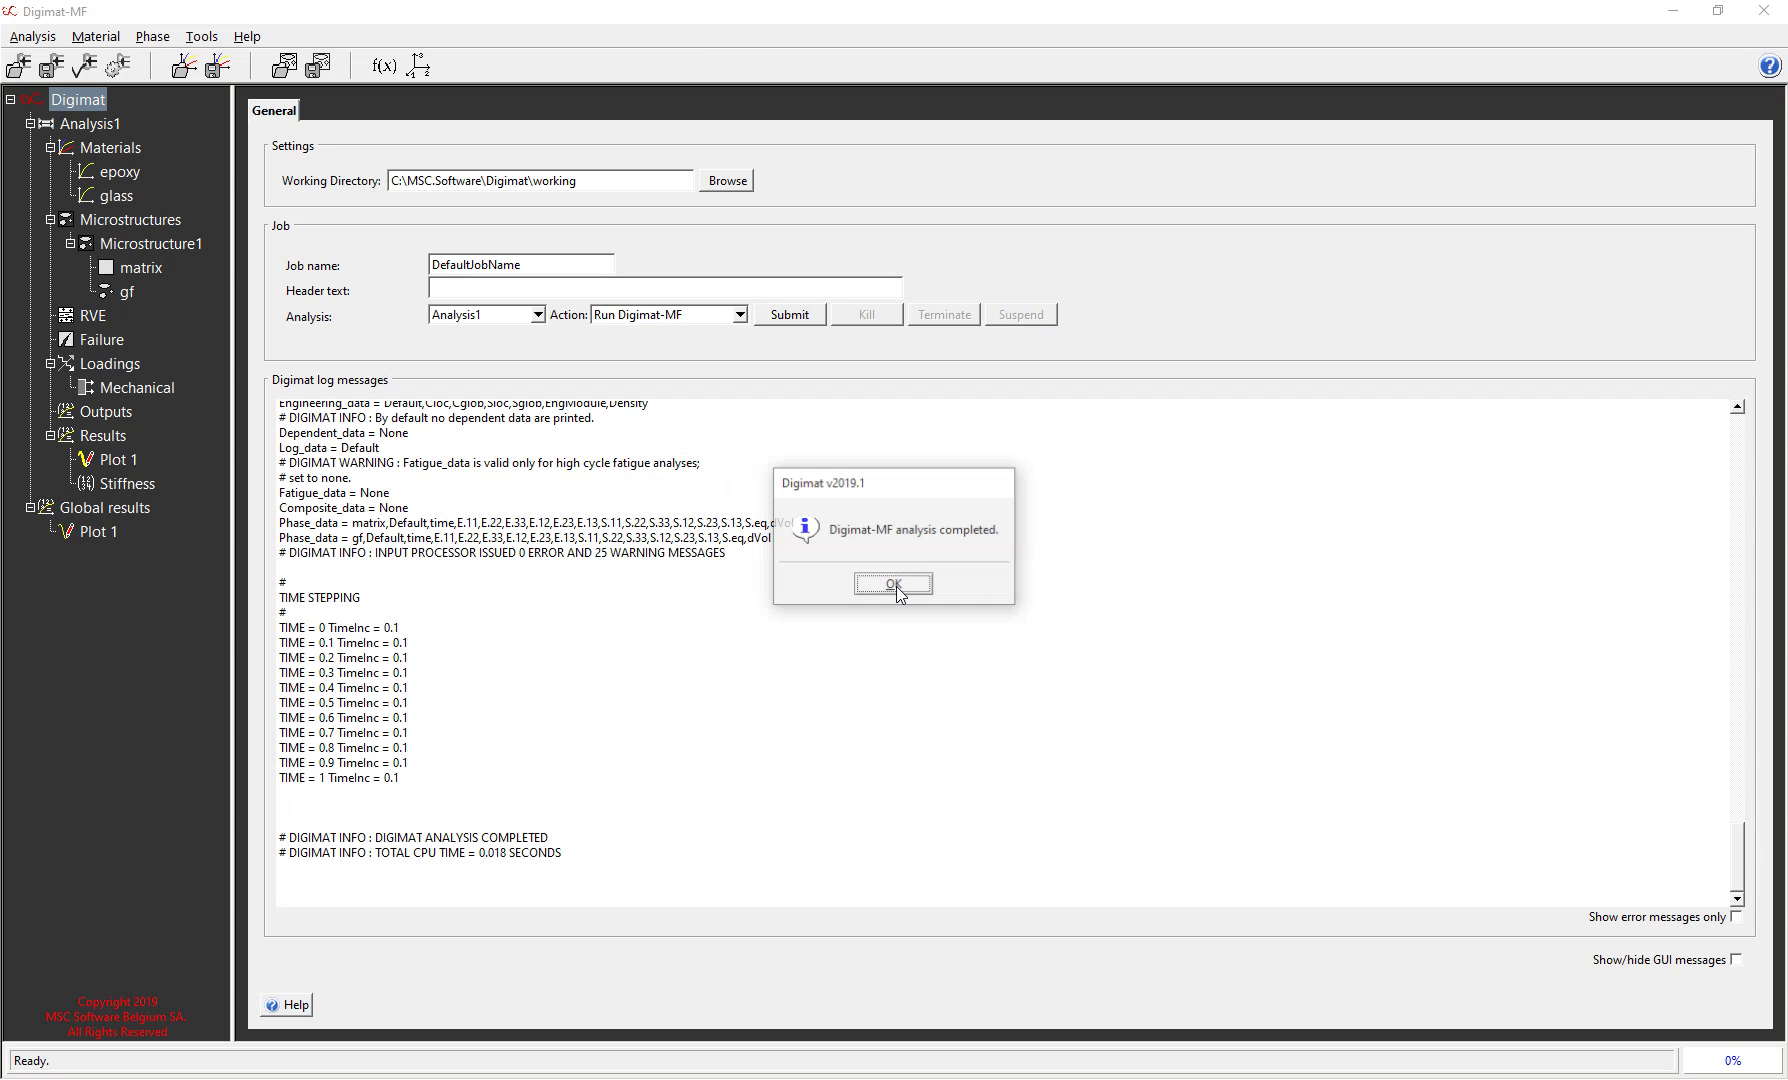
left_click(895, 587)
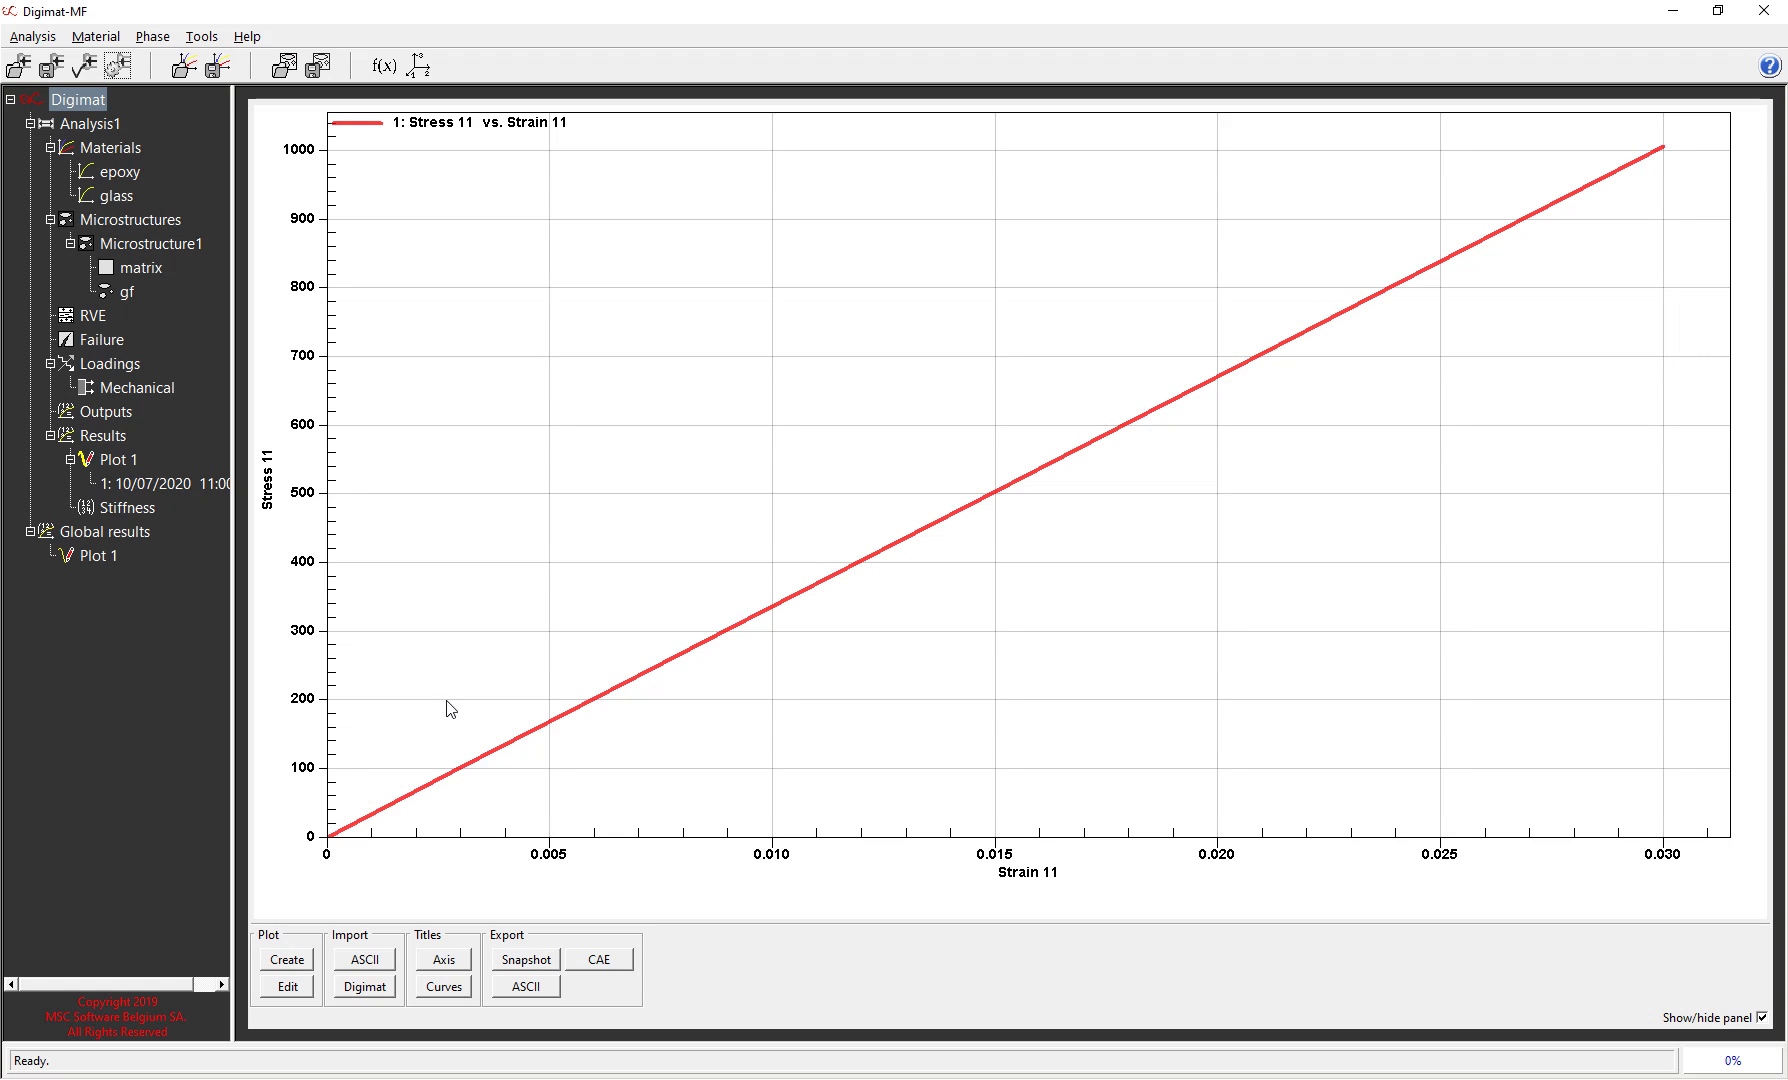
- Show Analysis1's engineering constants: E11 33528, E22 7693.6, G12 3145.3
left_click(135, 508)
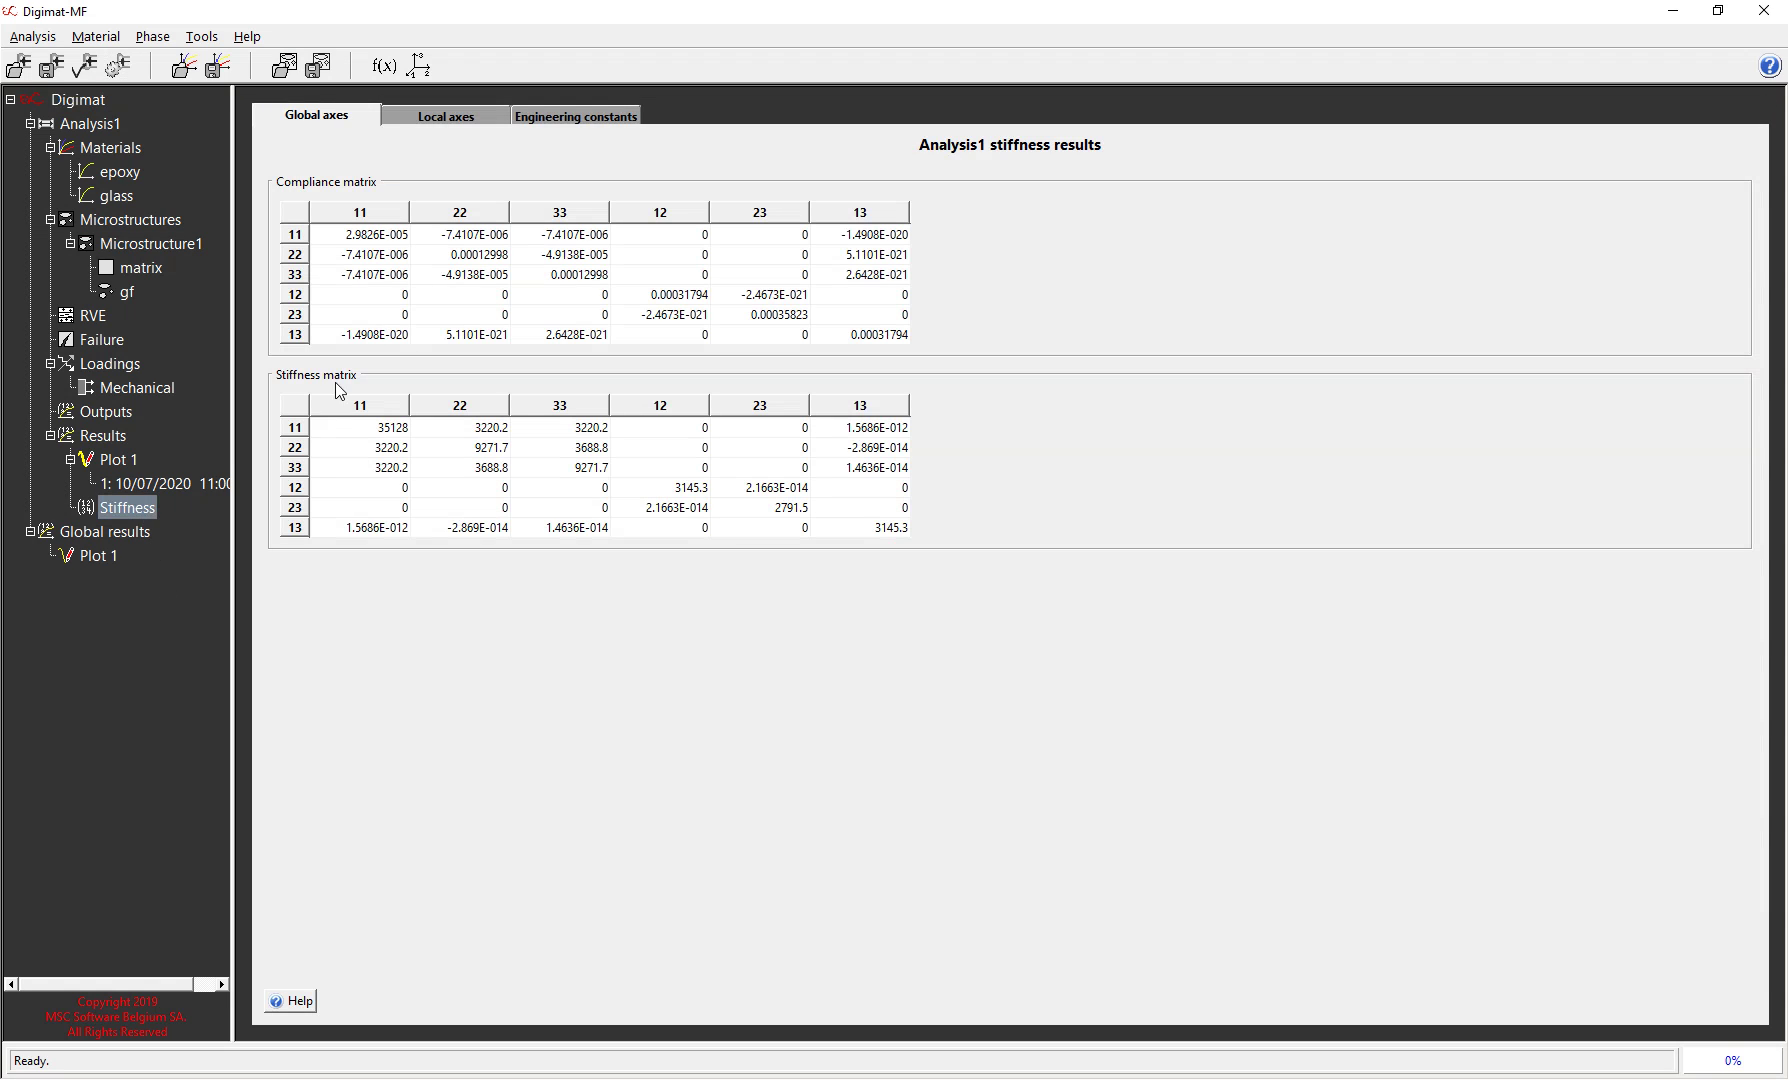
left_click(575, 118)
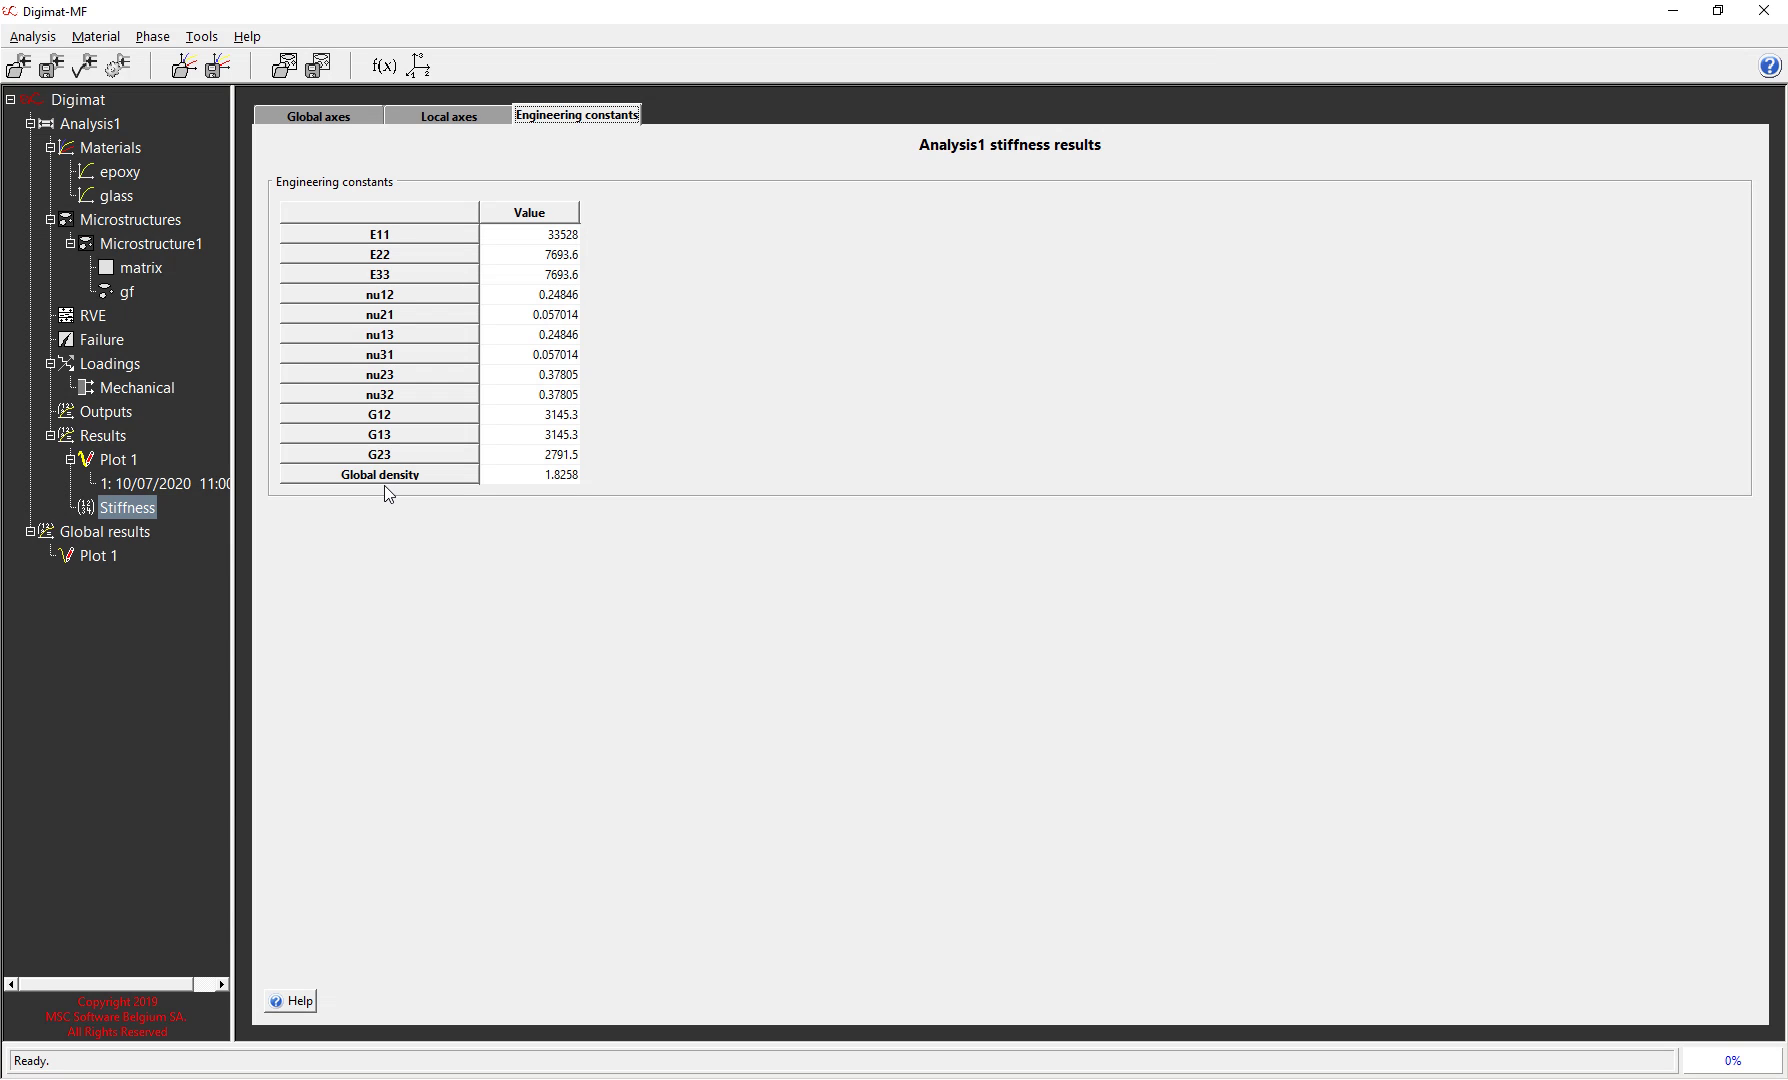
- Minimize Digimat-MF to reach the Digimat launcher
left_click(1672, 11)
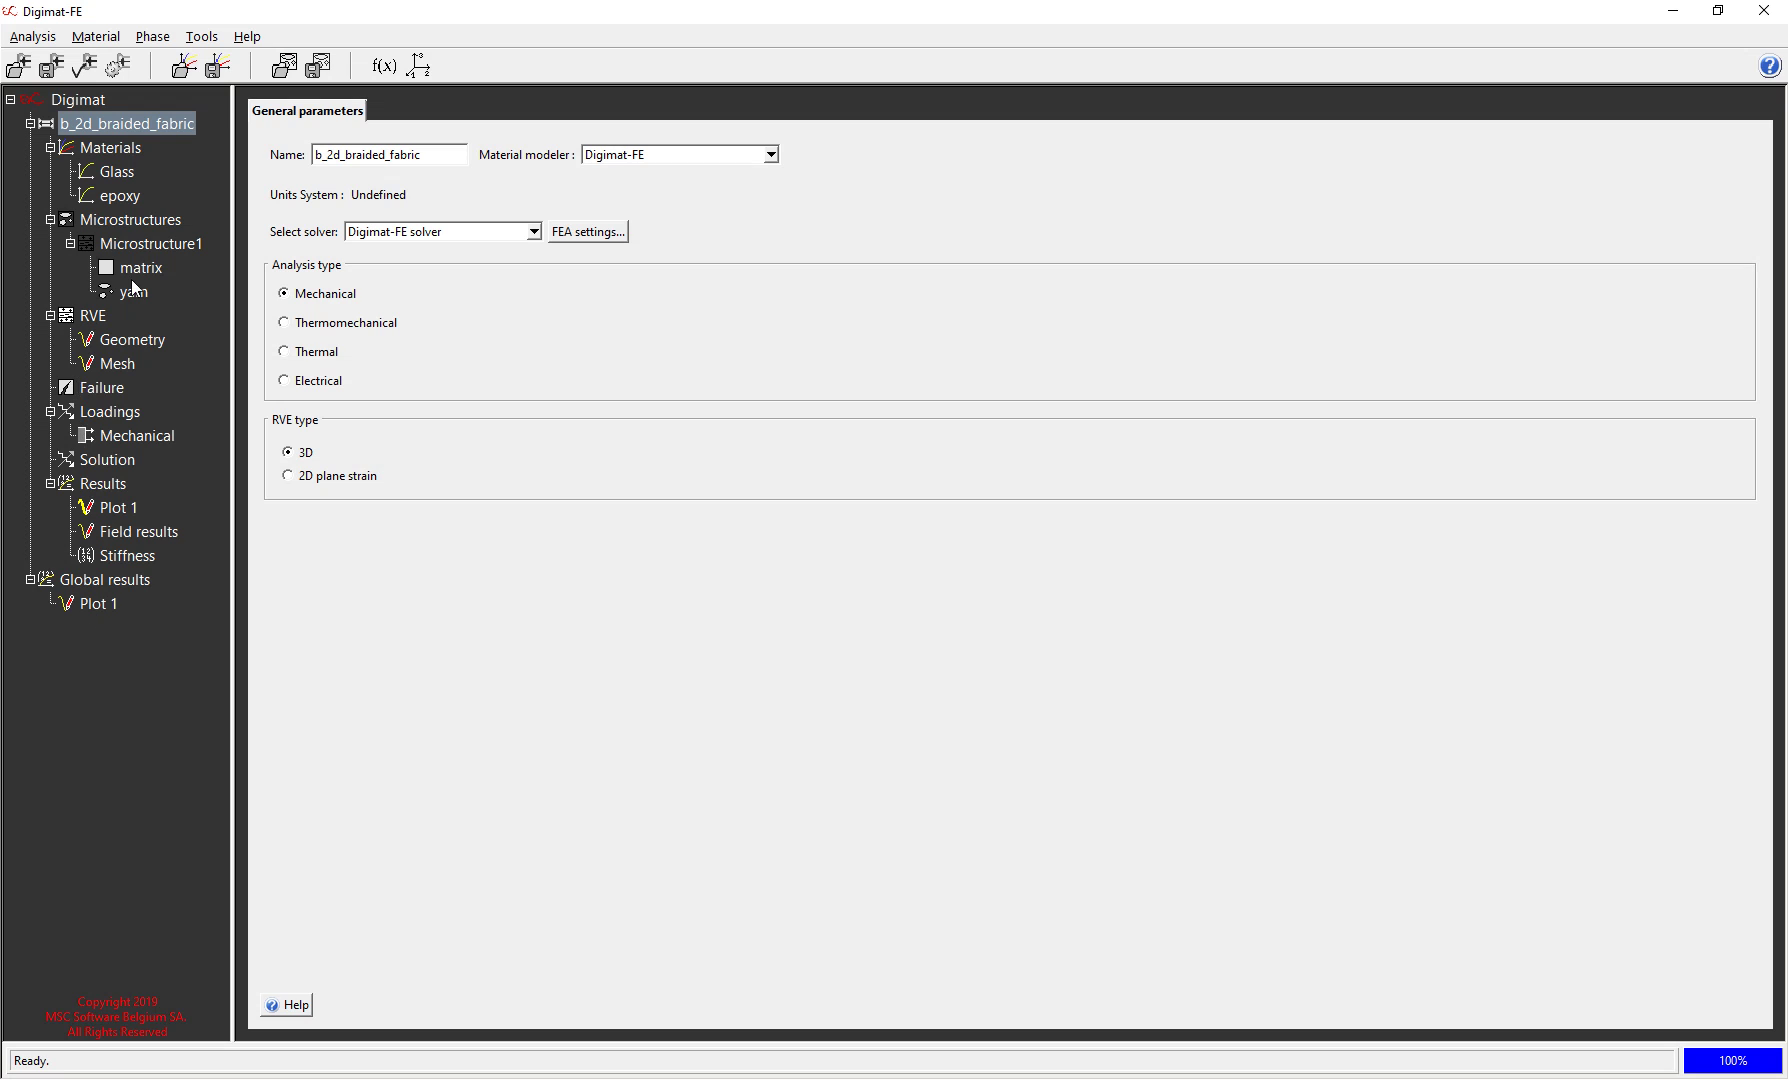
- Review the Glass and epoxy materials, Microstructure1 definition and yarn phase settings
left_click(110, 172)
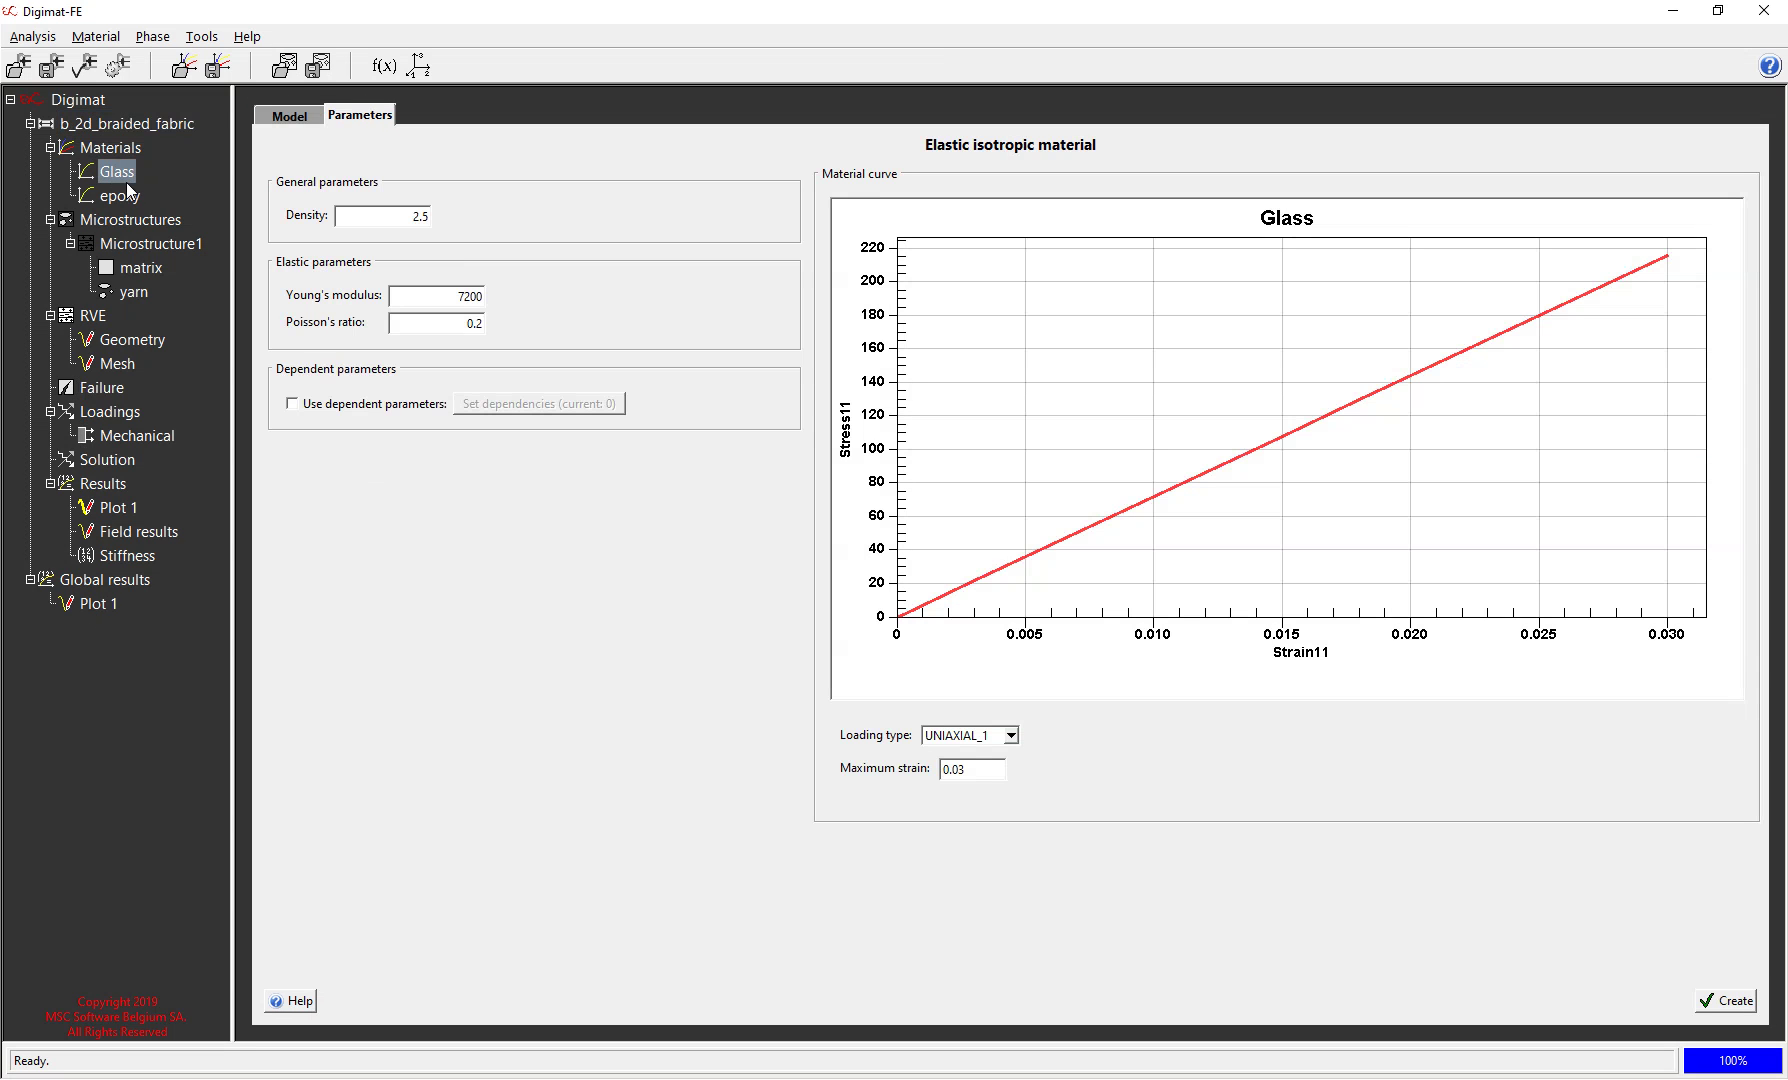
left_click(126, 197)
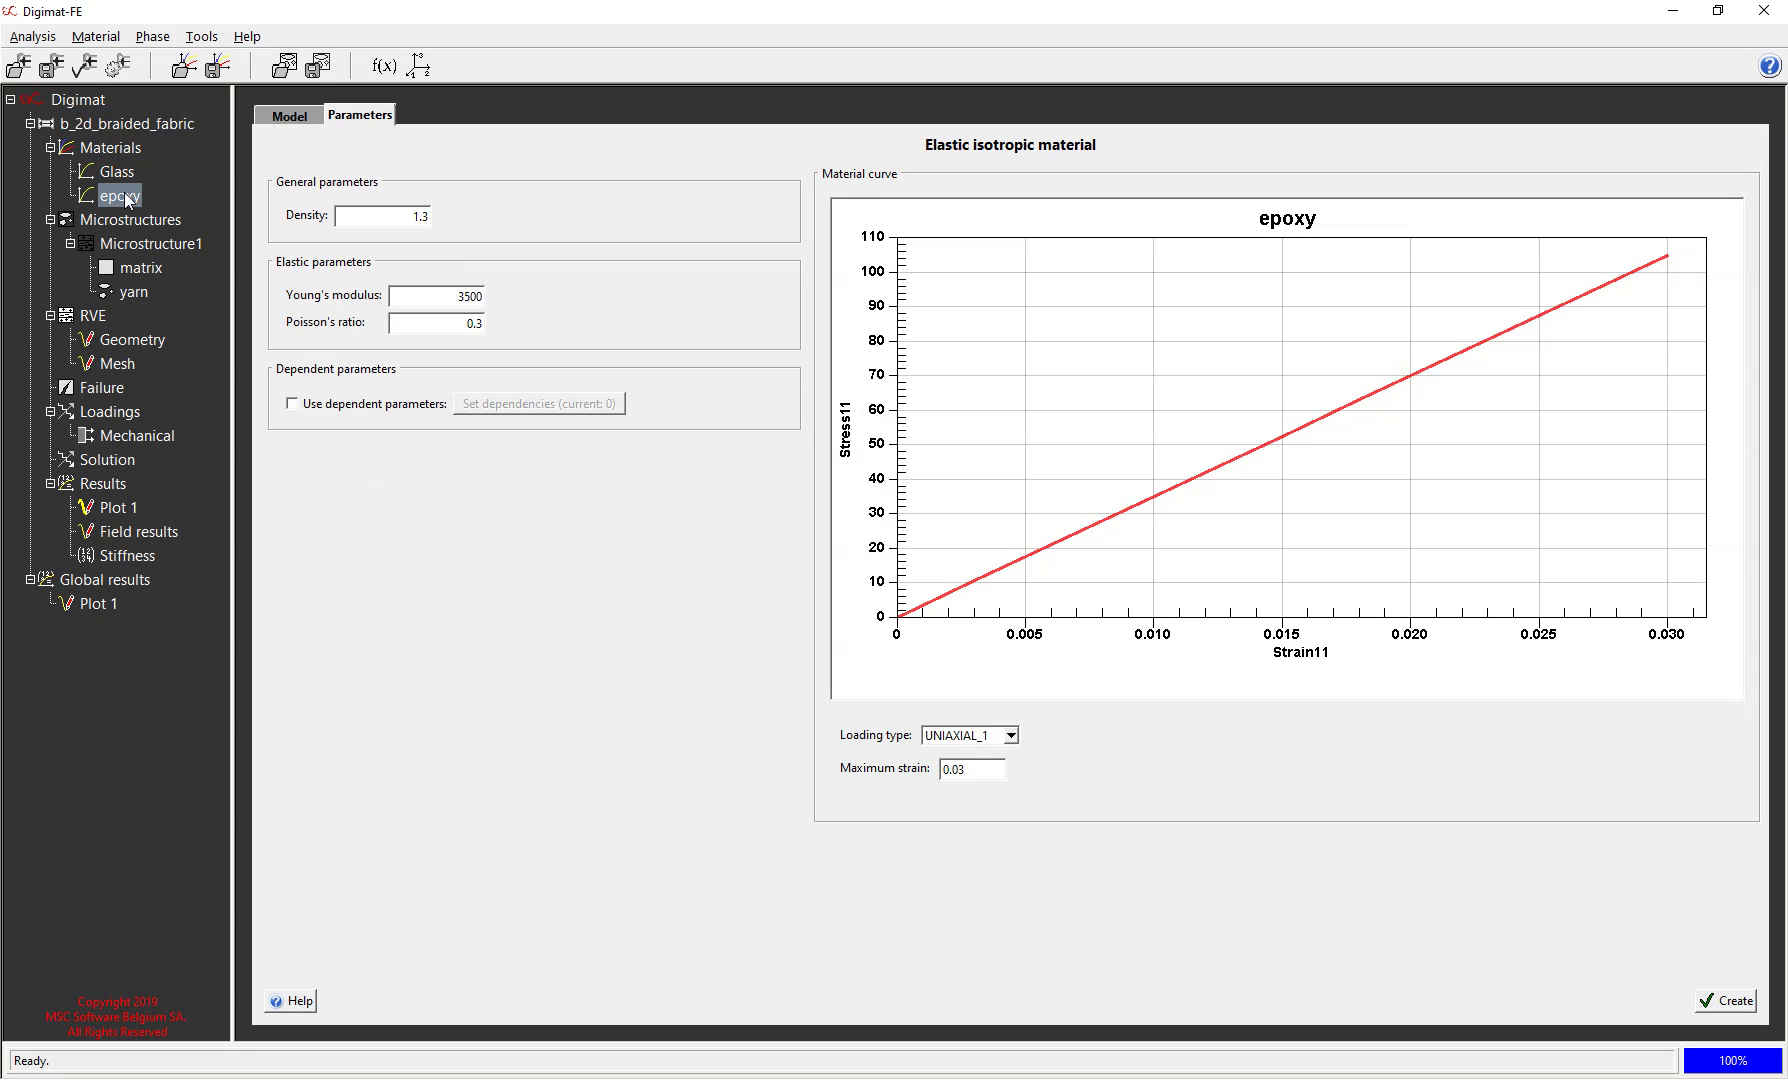
left_click(134, 246)
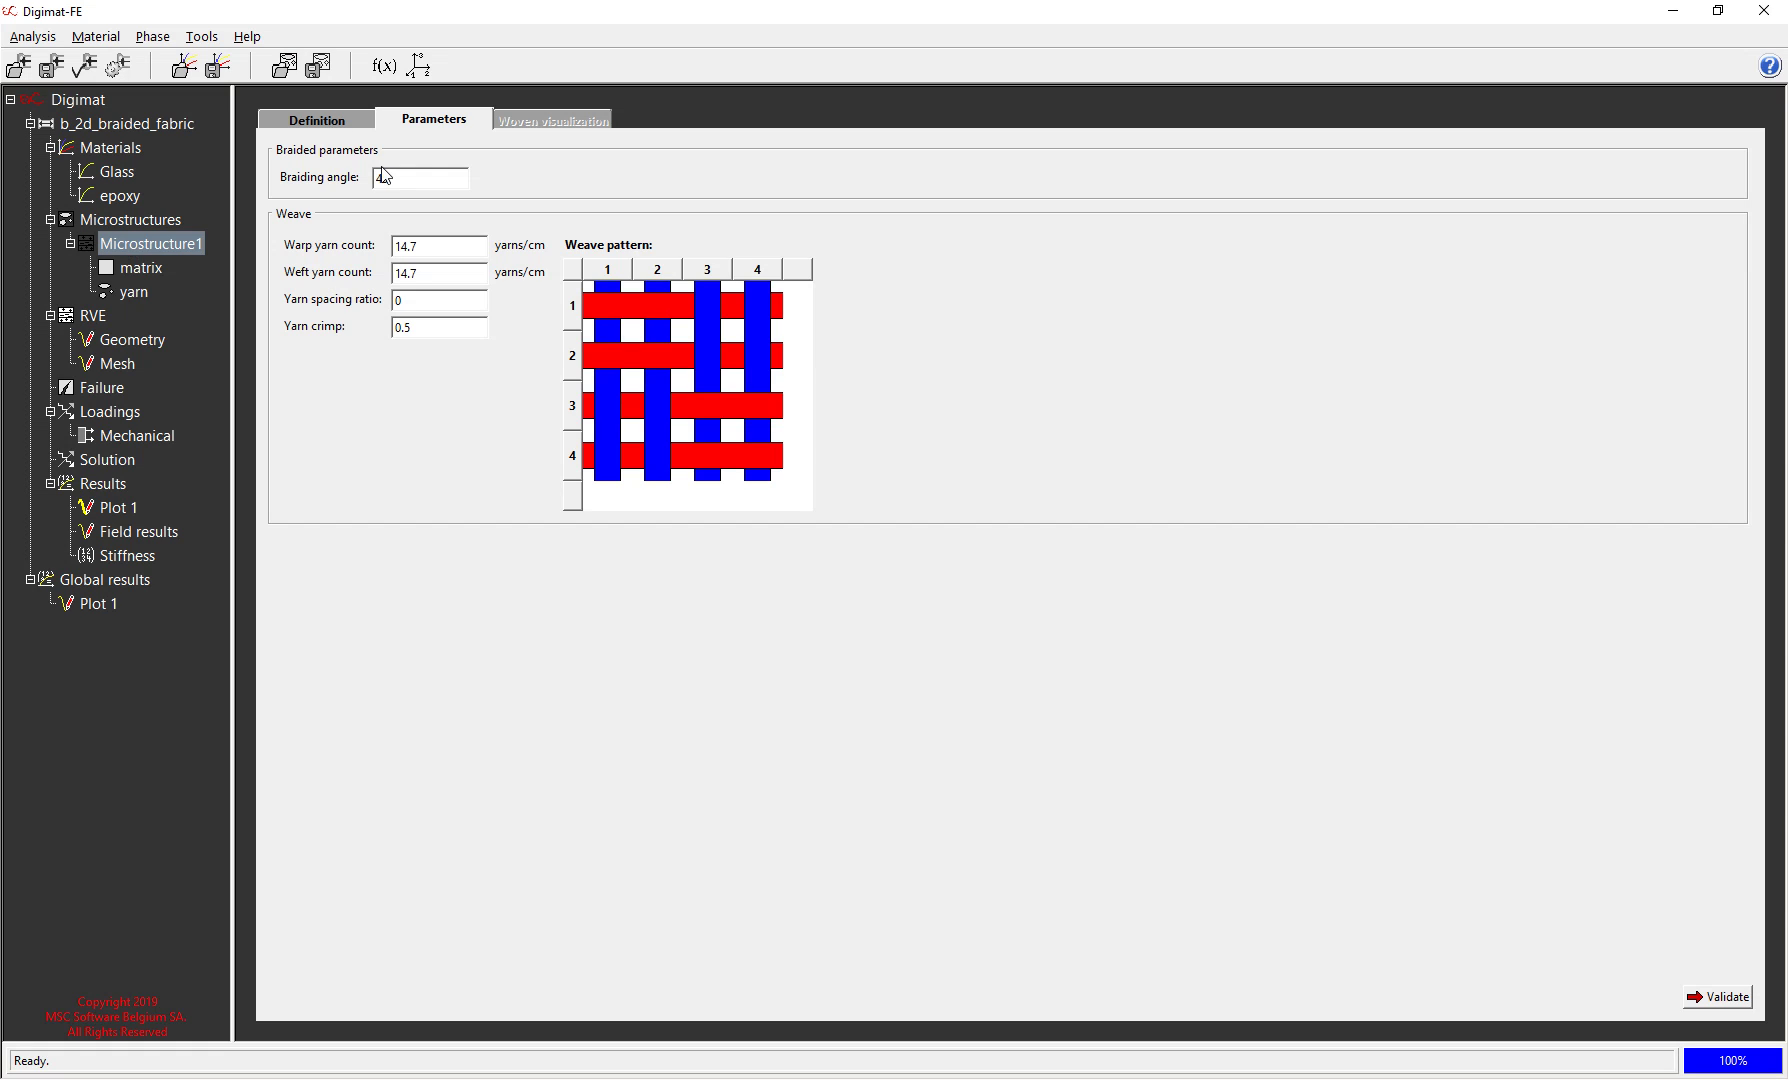
left_click(350, 122)
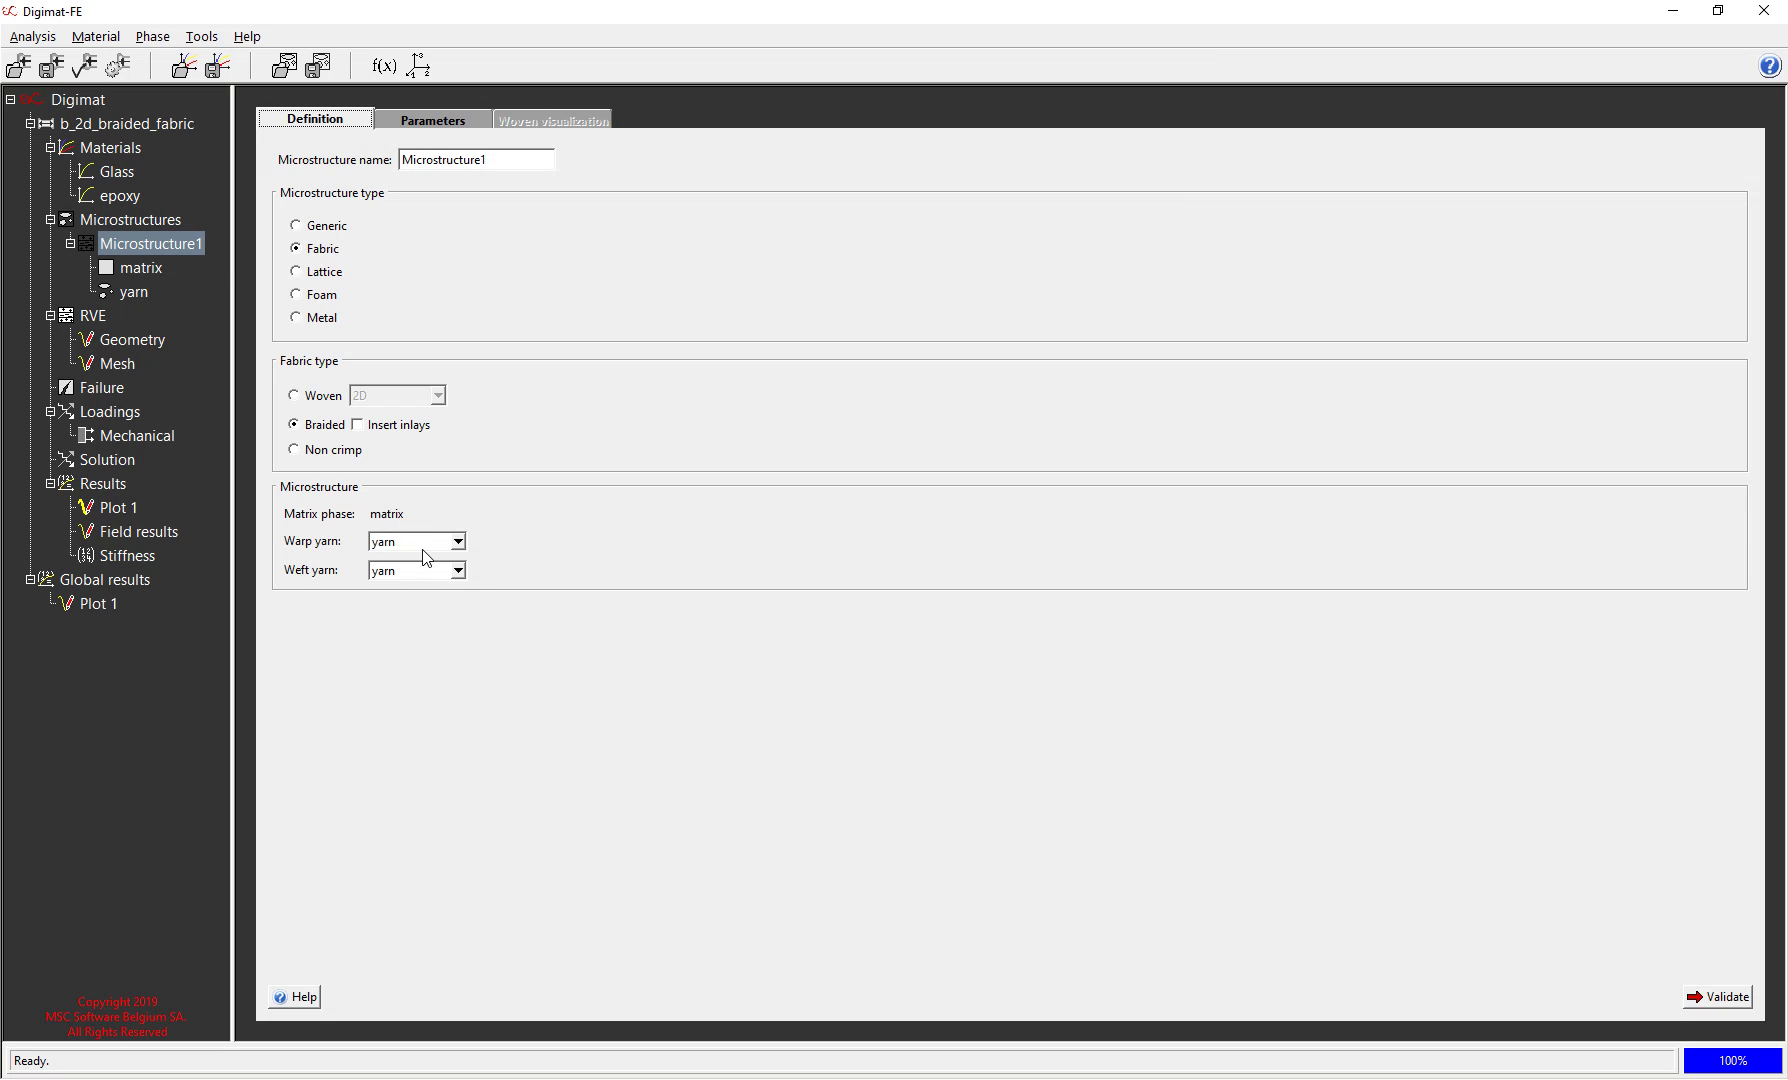
left_click(138, 291)
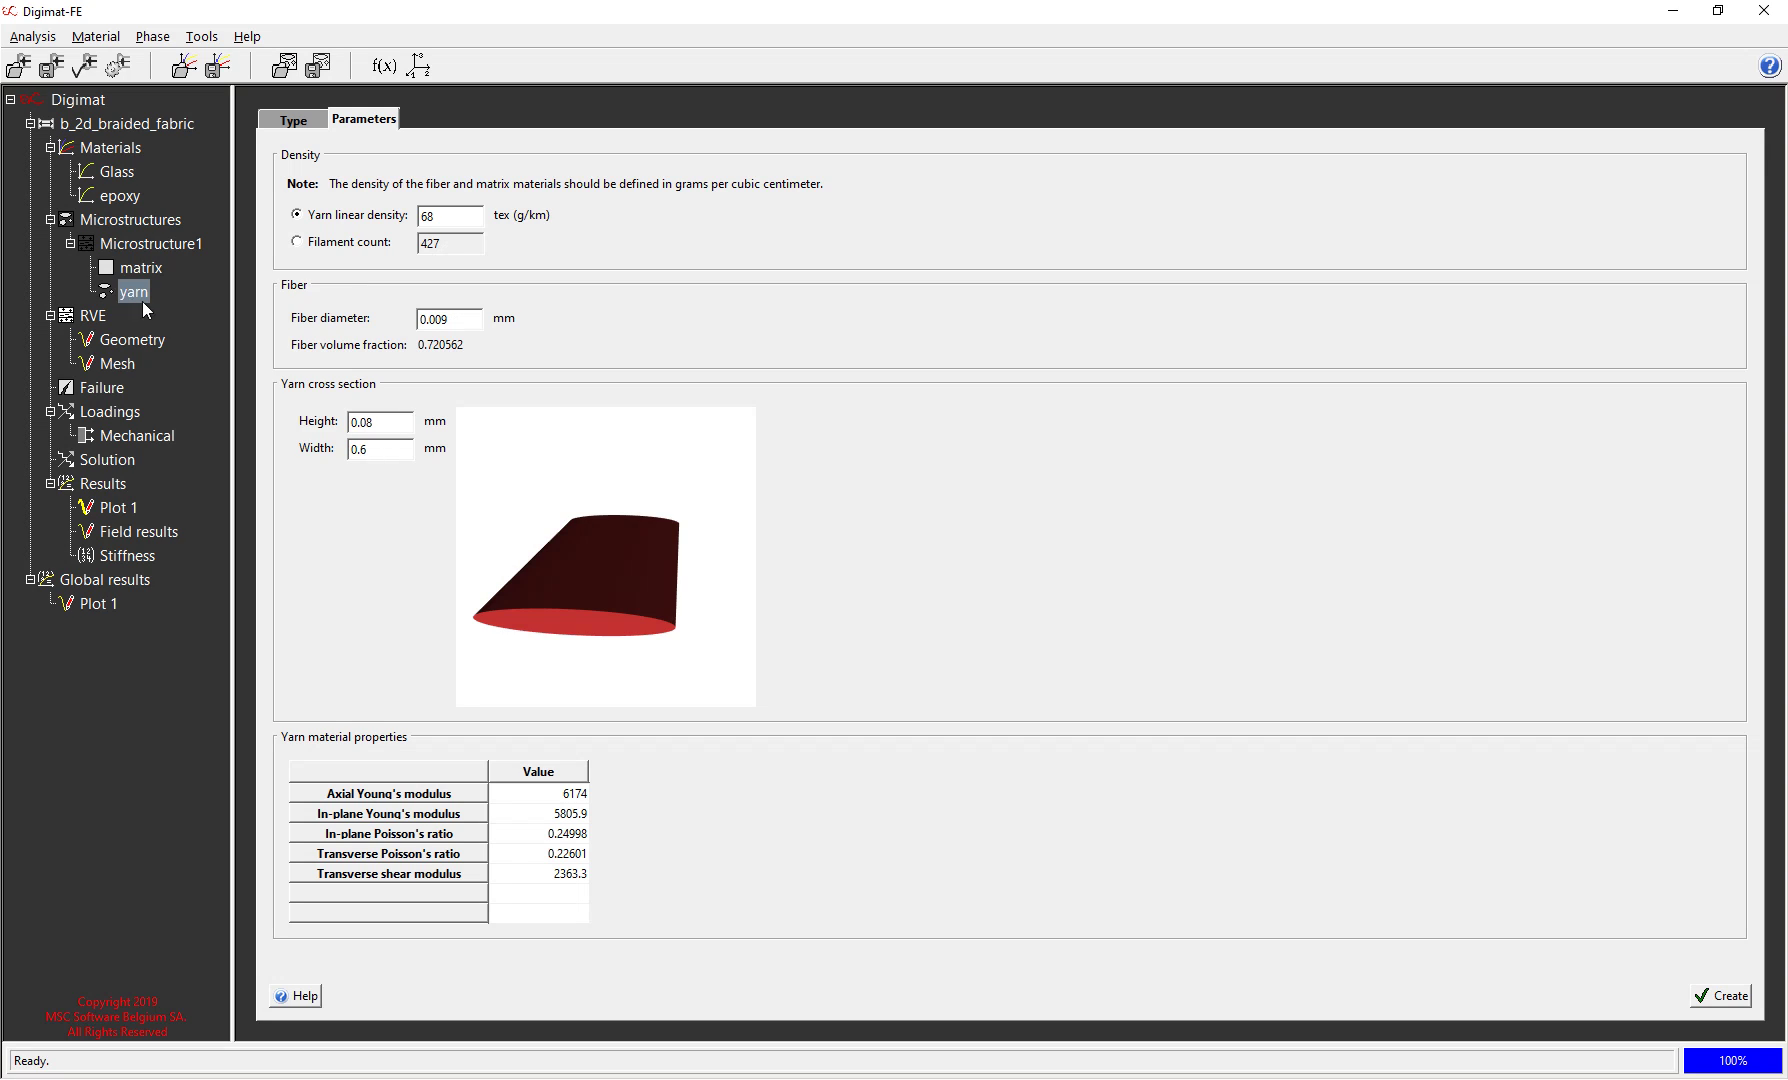
- Show the 45° braided weave parameters and toggle the row 1, column 2 crossing back
left_click(155, 248)
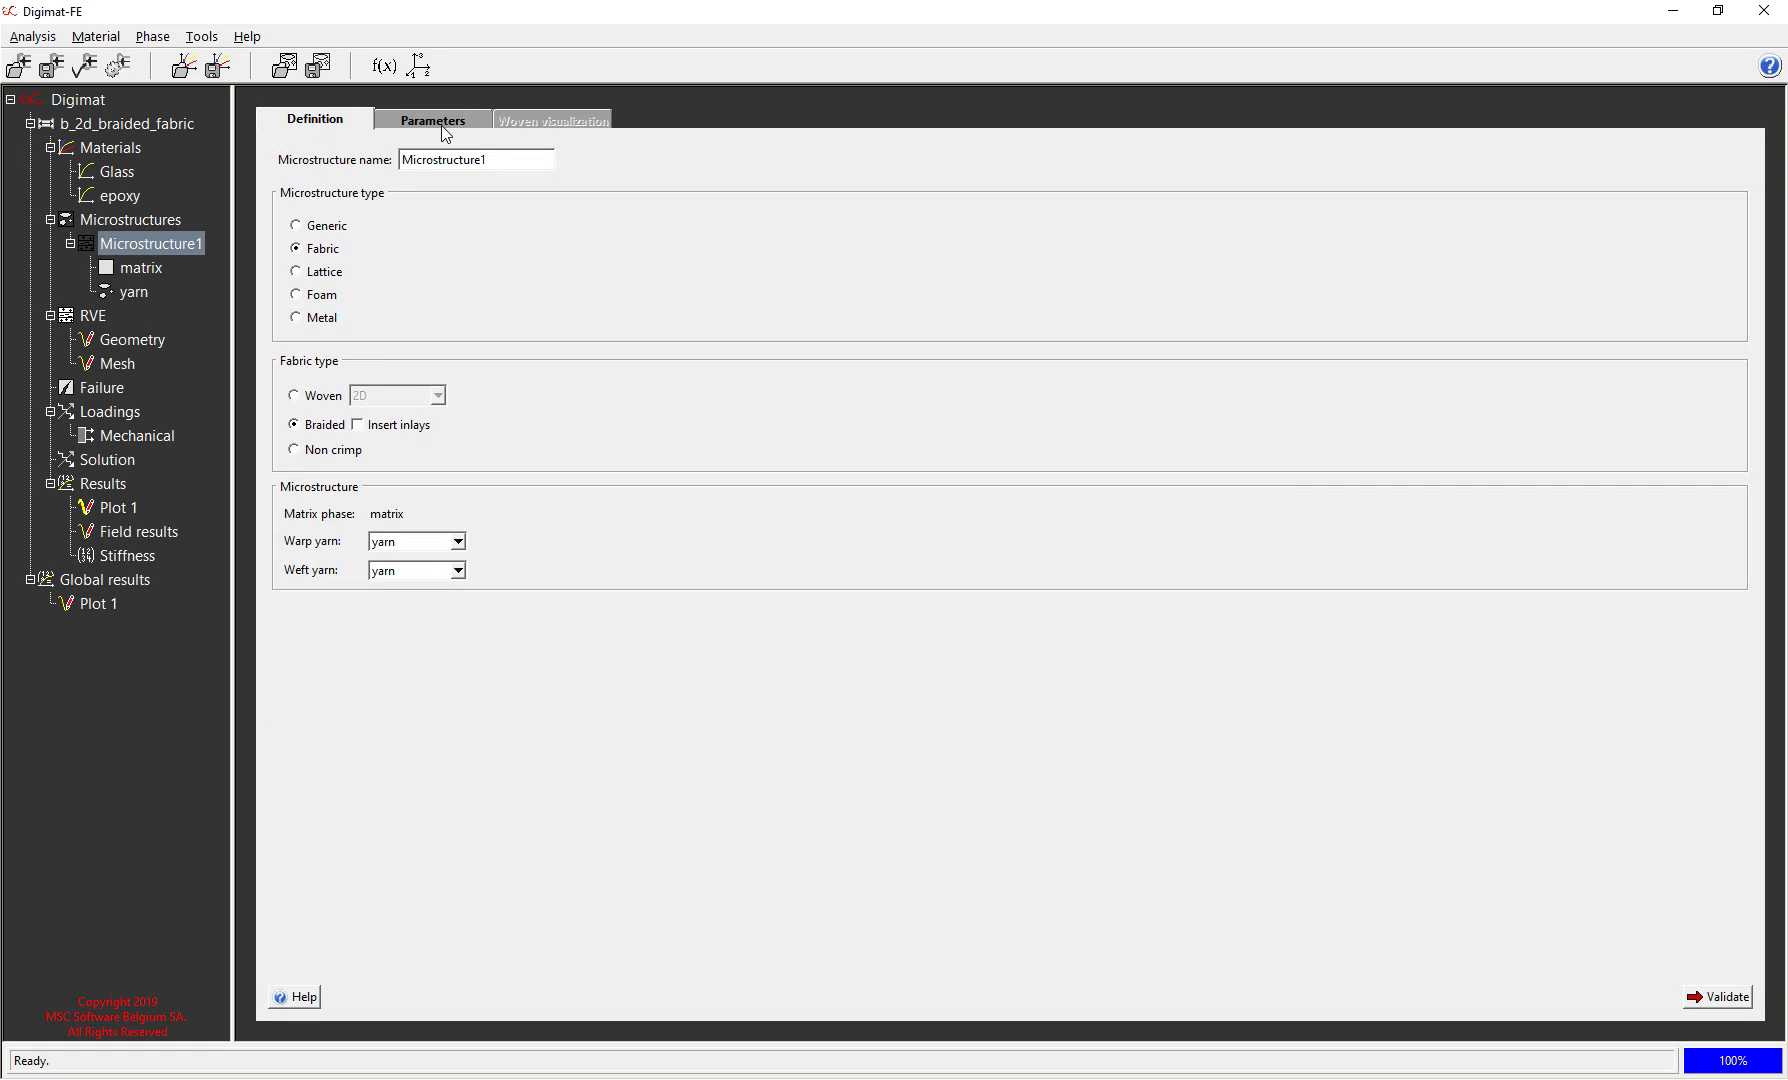
left_click(430, 121)
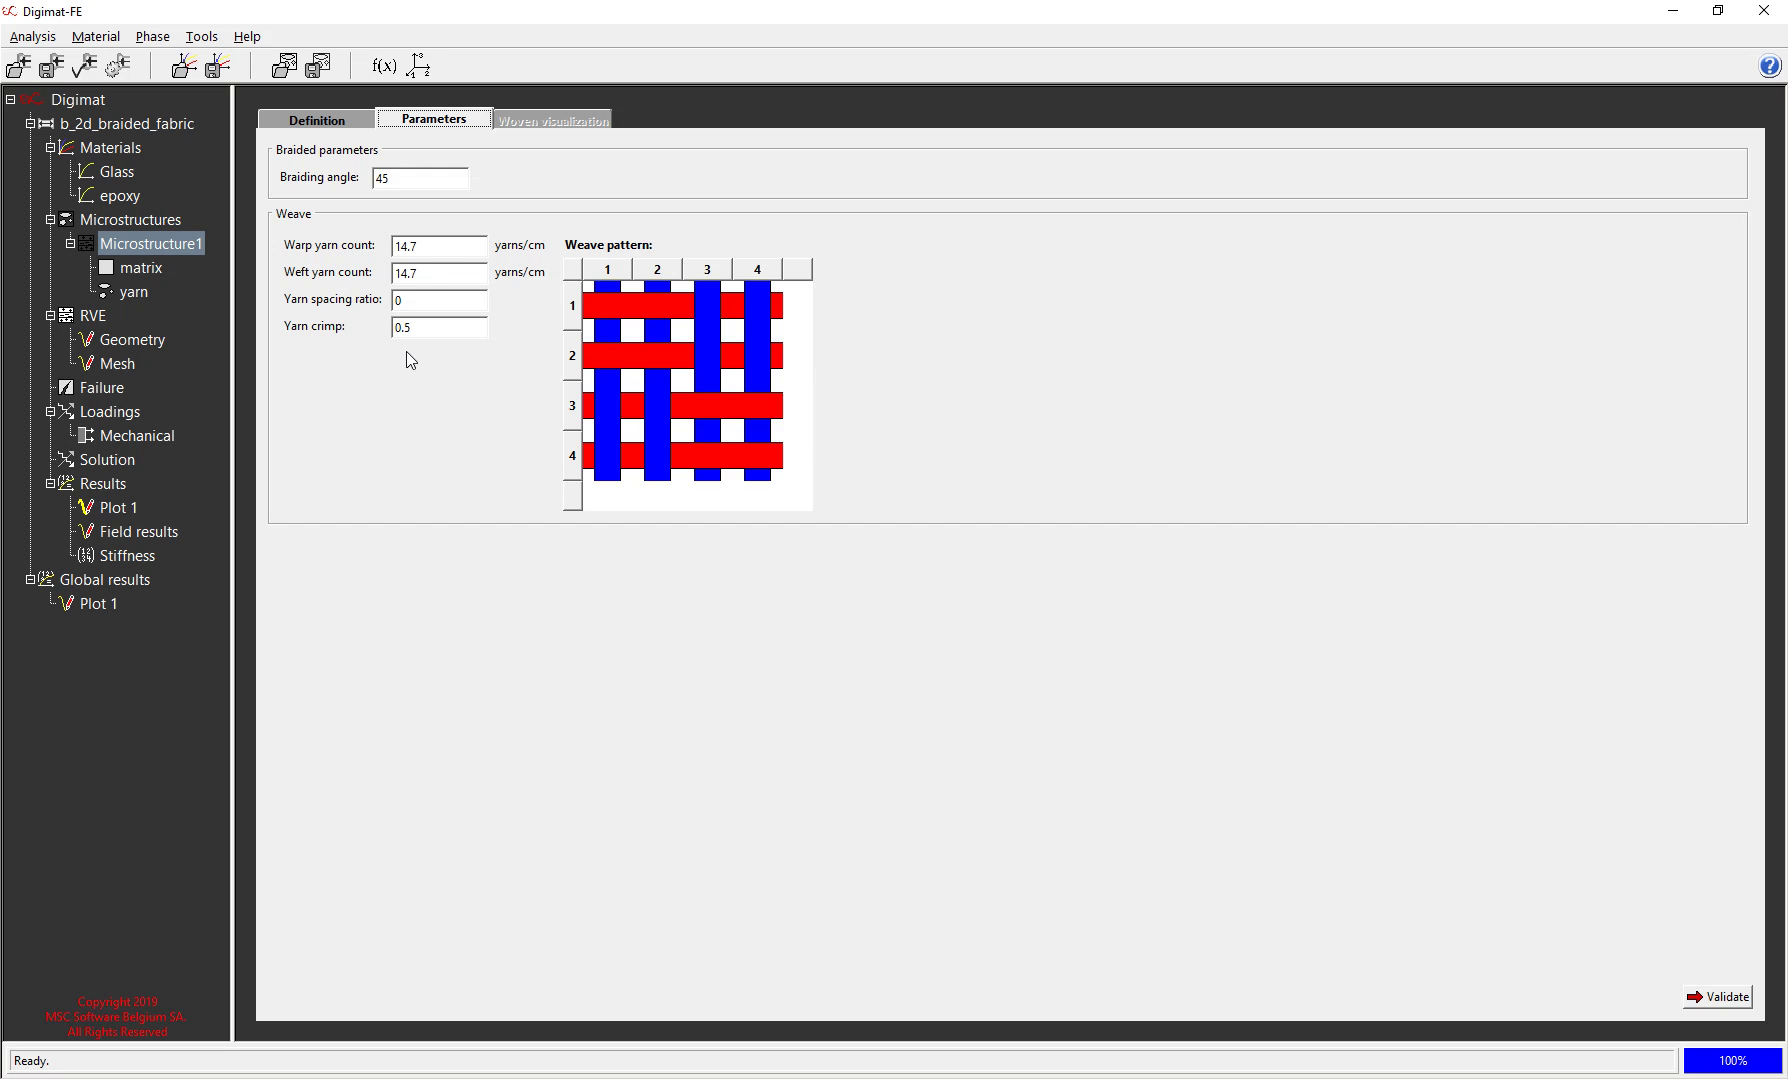
left_click(659, 313)
left_click(608, 318)
left_click(659, 314)
left_click(657, 306)
- Inspect the 3-D RVE weave geometry, then view its 100 × 100 × 30 voxel mesh
left_click(127, 343)
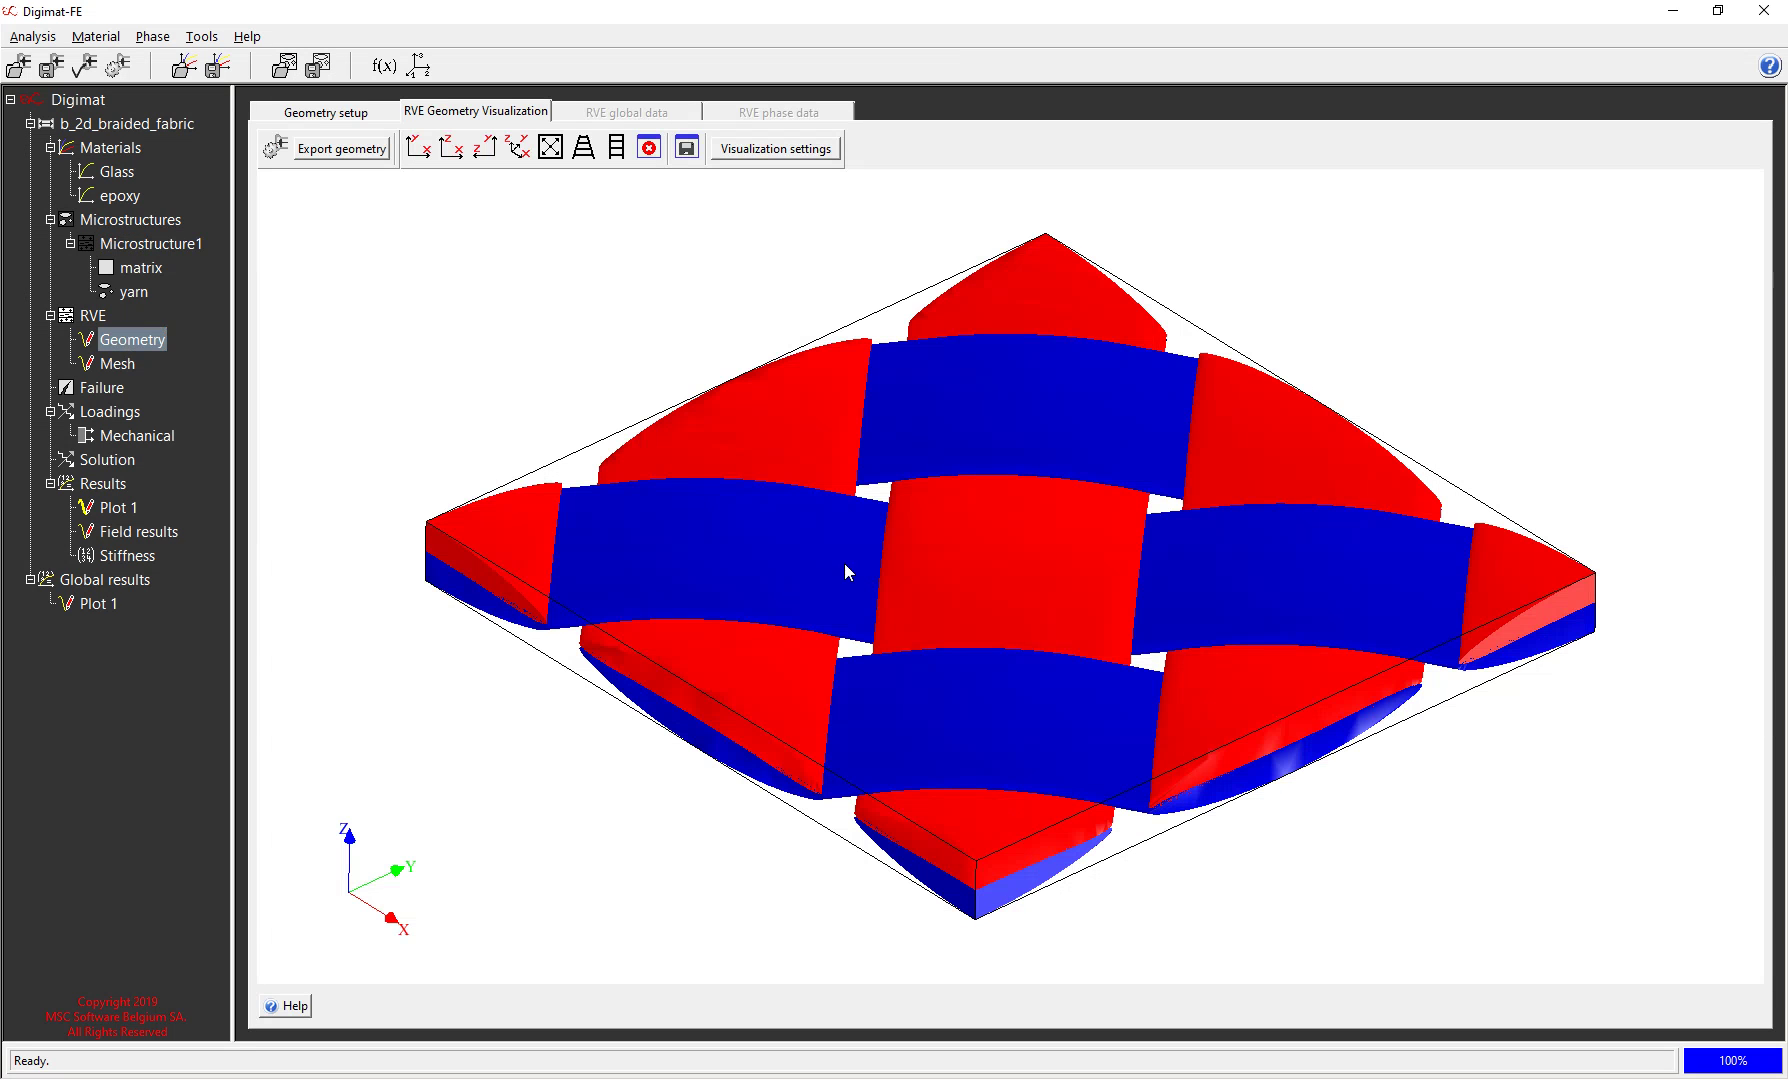
mouse_move(877, 482)
left_mouse_down()
mouse_move(879, 467)
mouse_move(882, 500)
mouse_move(942, 455)
mouse_move(888, 481)
mouse_move(926, 453)
mouse_move(781, 476)
mouse_move(847, 481)
left_mouse_up()
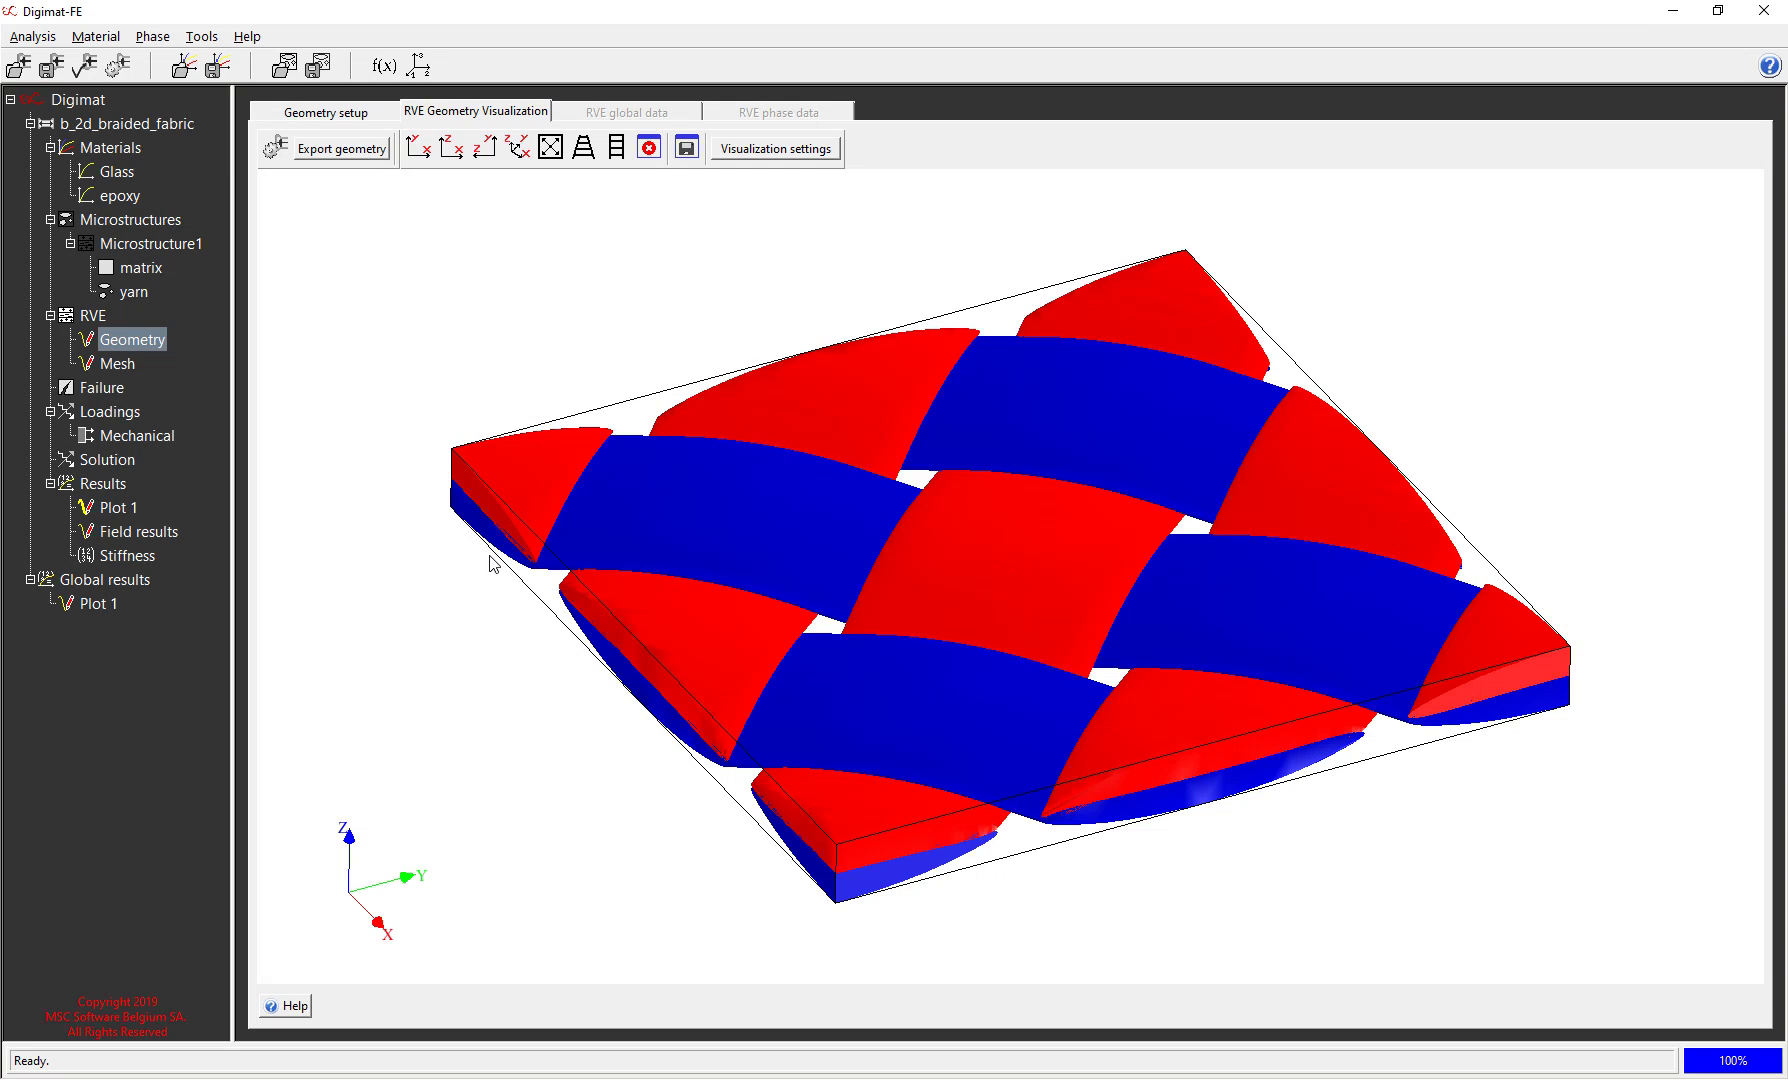
left_click(117, 364)
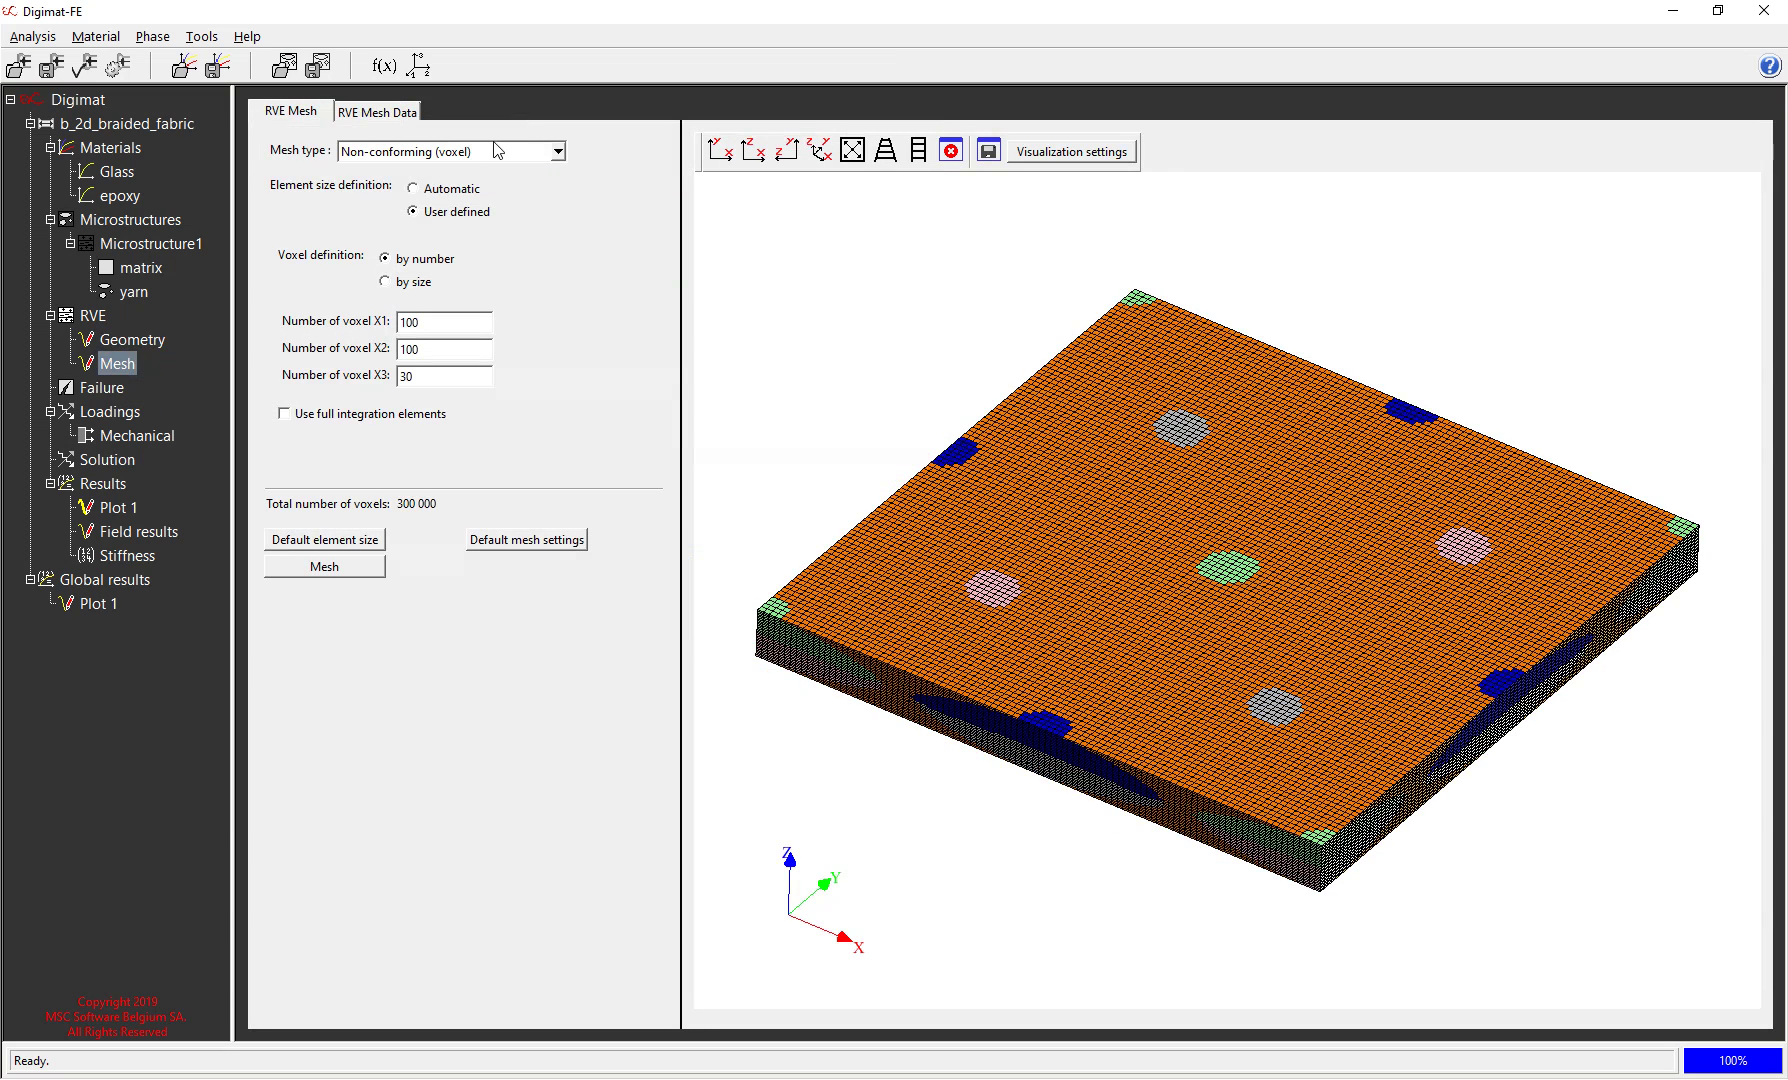
left_click(562, 150)
left_click(606, 151)
left_click(1074, 152)
left_click(818, 384)
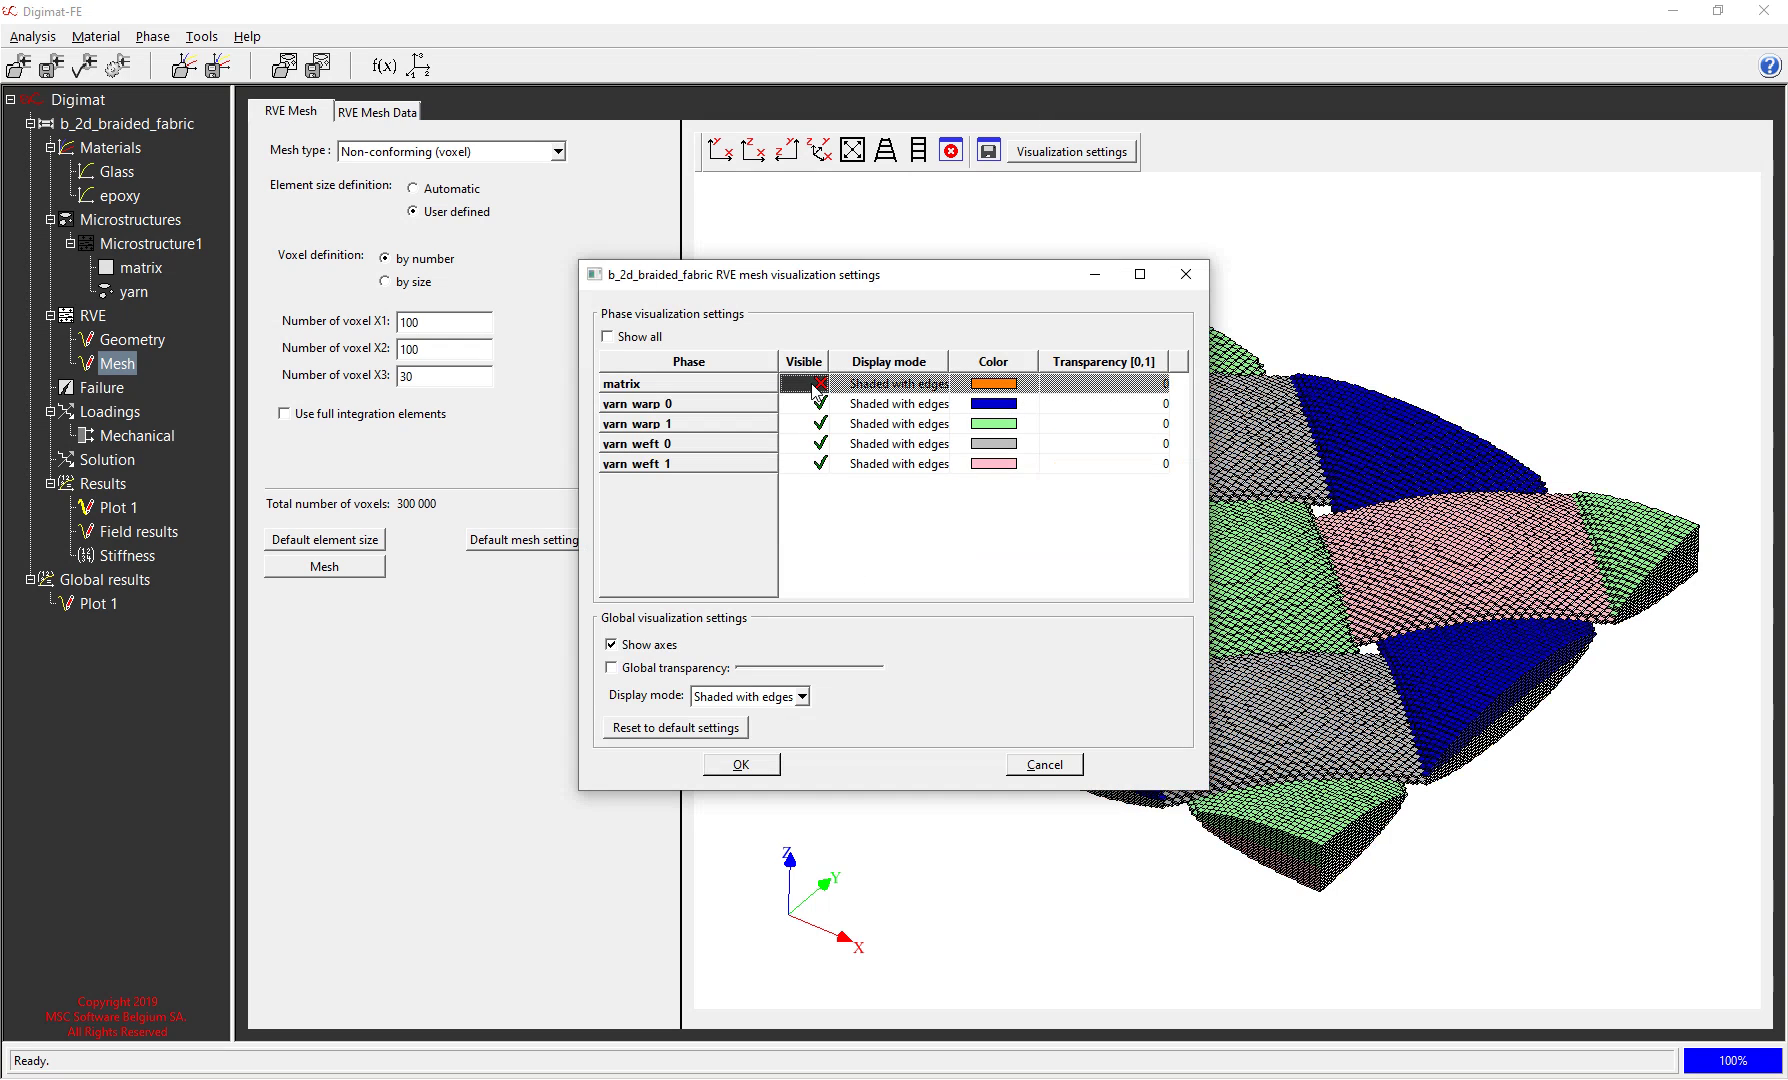
left_click_drag(962, 283, 610, 195)
left_click_drag(1150, 500, 1255, 440)
scroll(1260, 420, "up", 10)
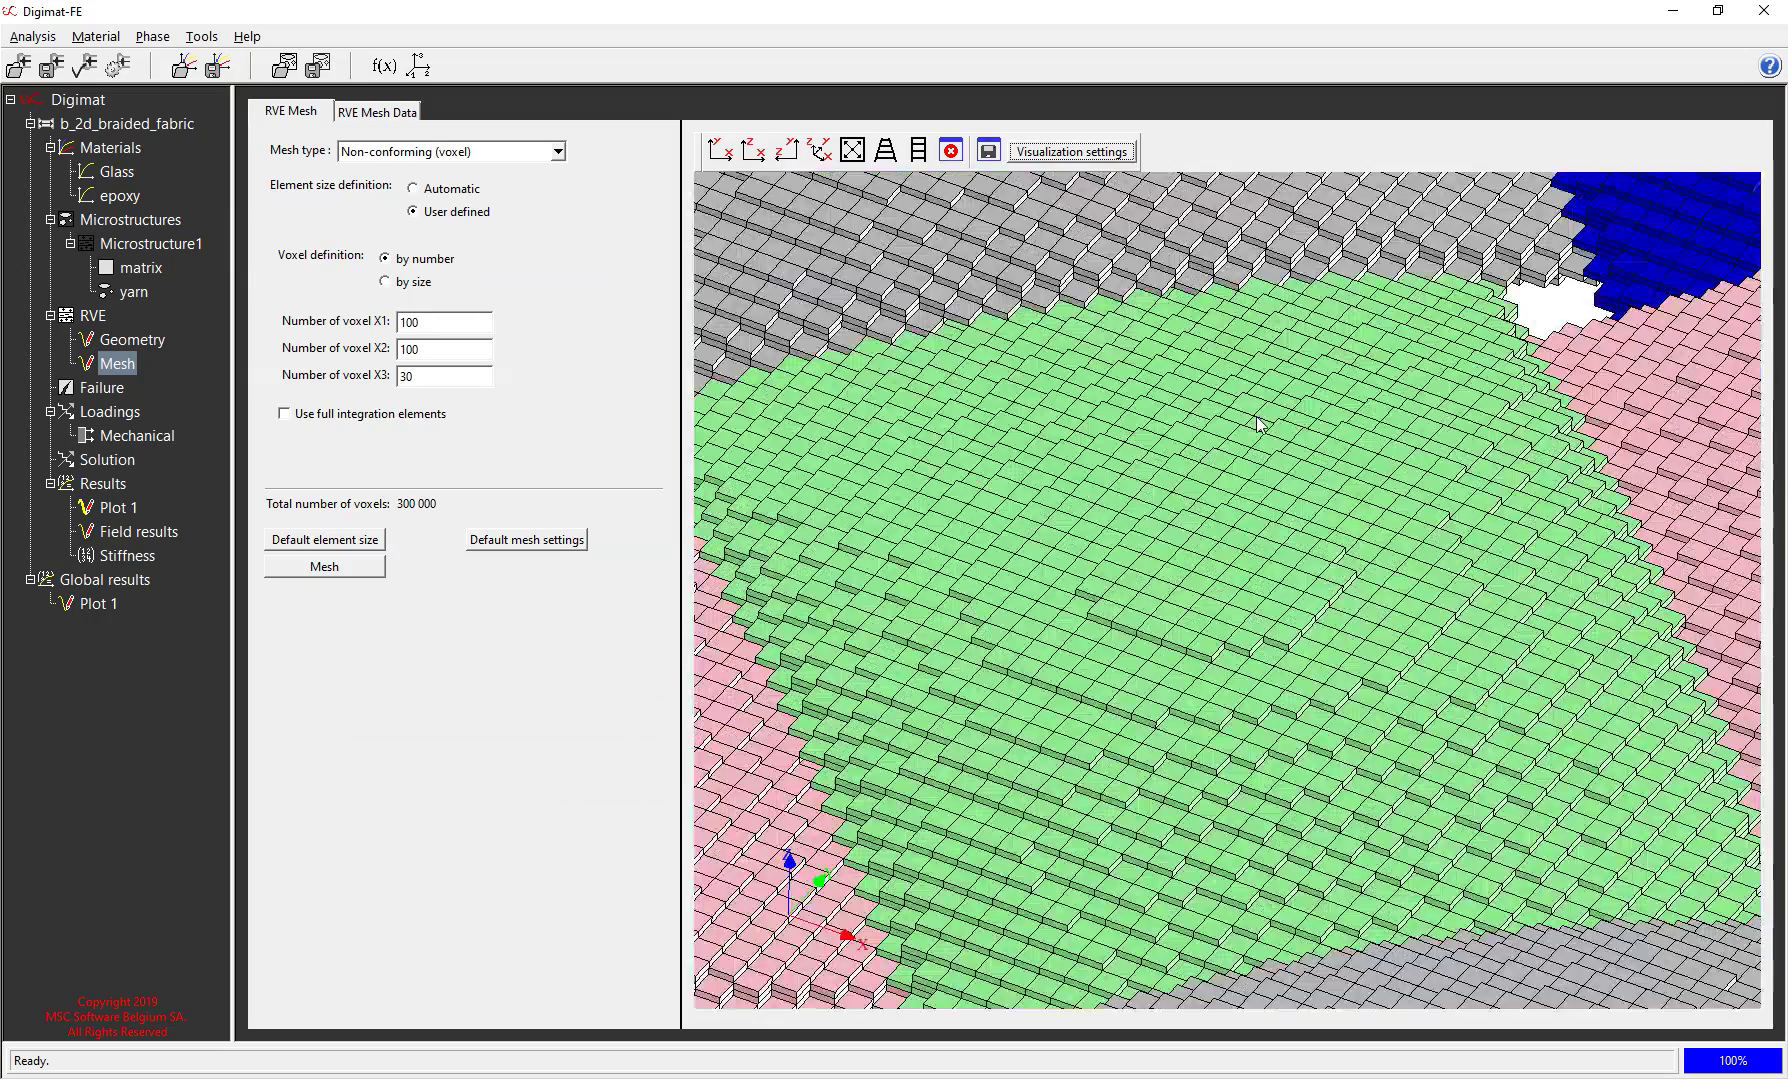
scroll(1250, 520, "down", 10)
left_click_drag(1240, 570, 1236, 548)
scroll(1240, 520, "up", 4)
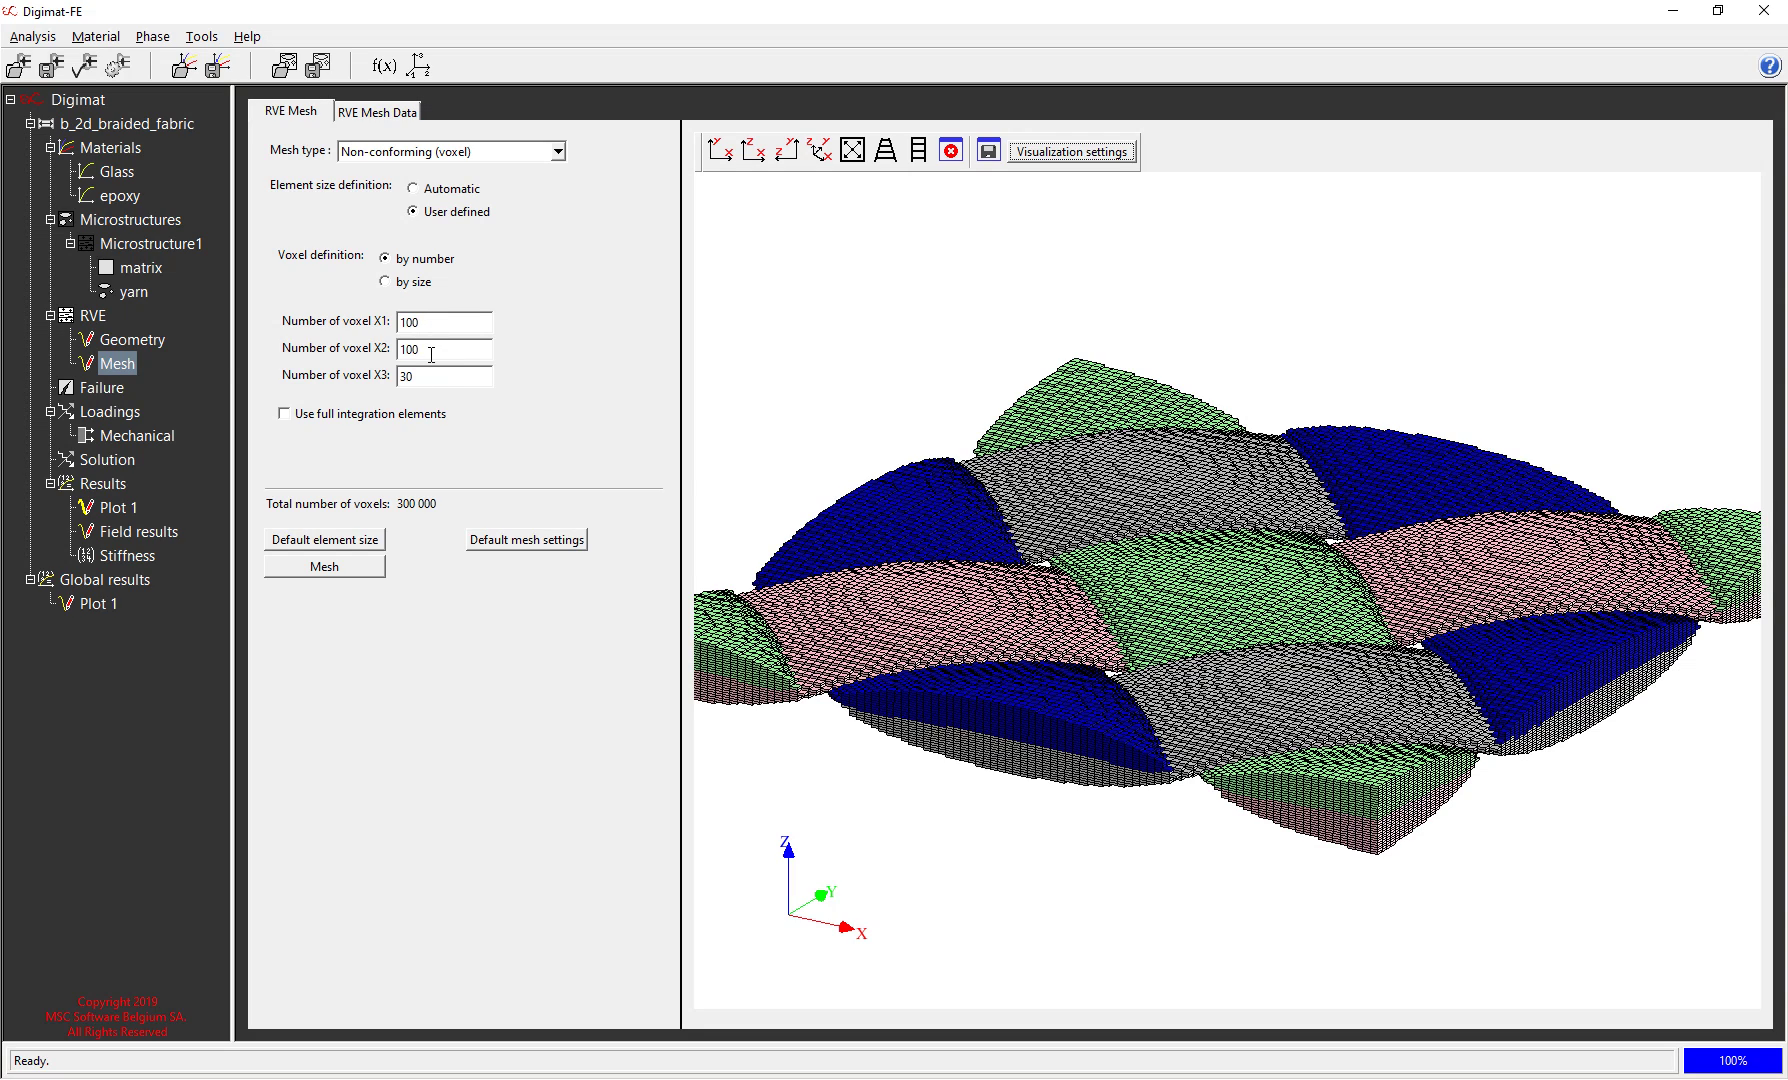
left_click(1043, 157)
left_click(816, 386)
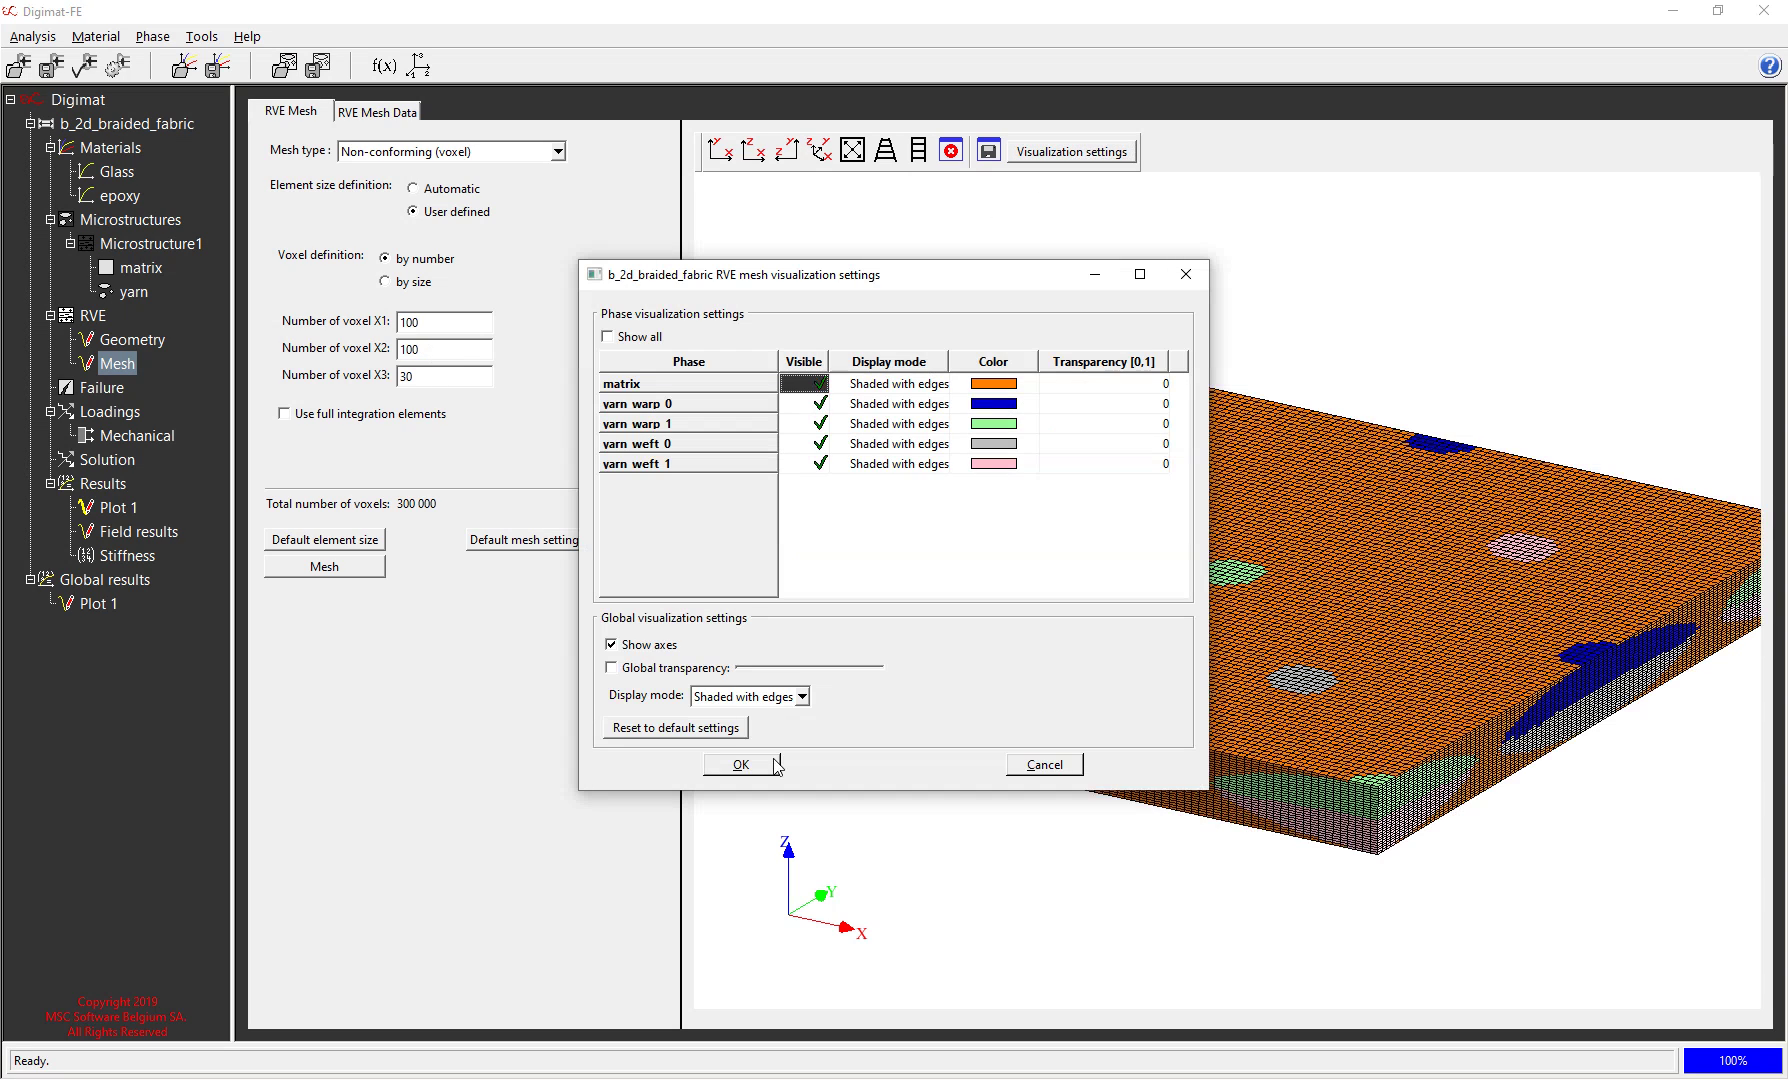
left_click(741, 764)
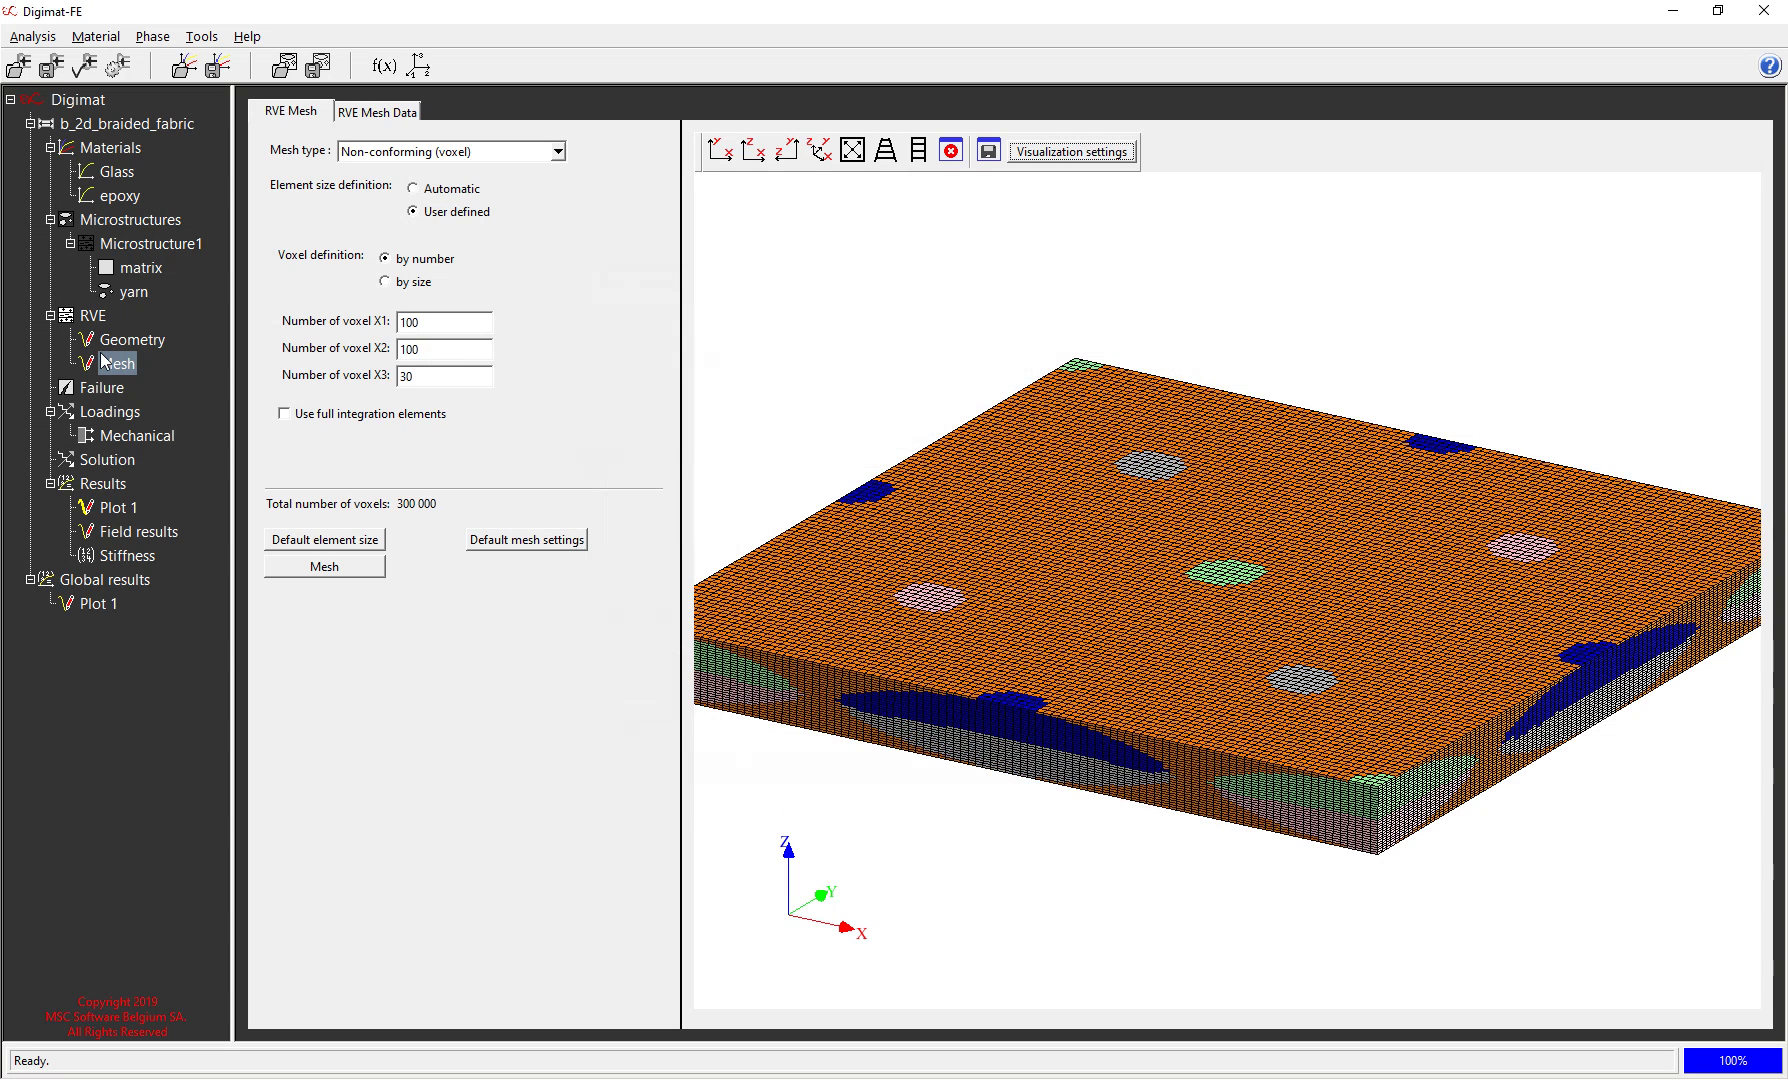
- Review the periodic mechanical loading, then list the six completed FE solver jobs
left_click(140, 440)
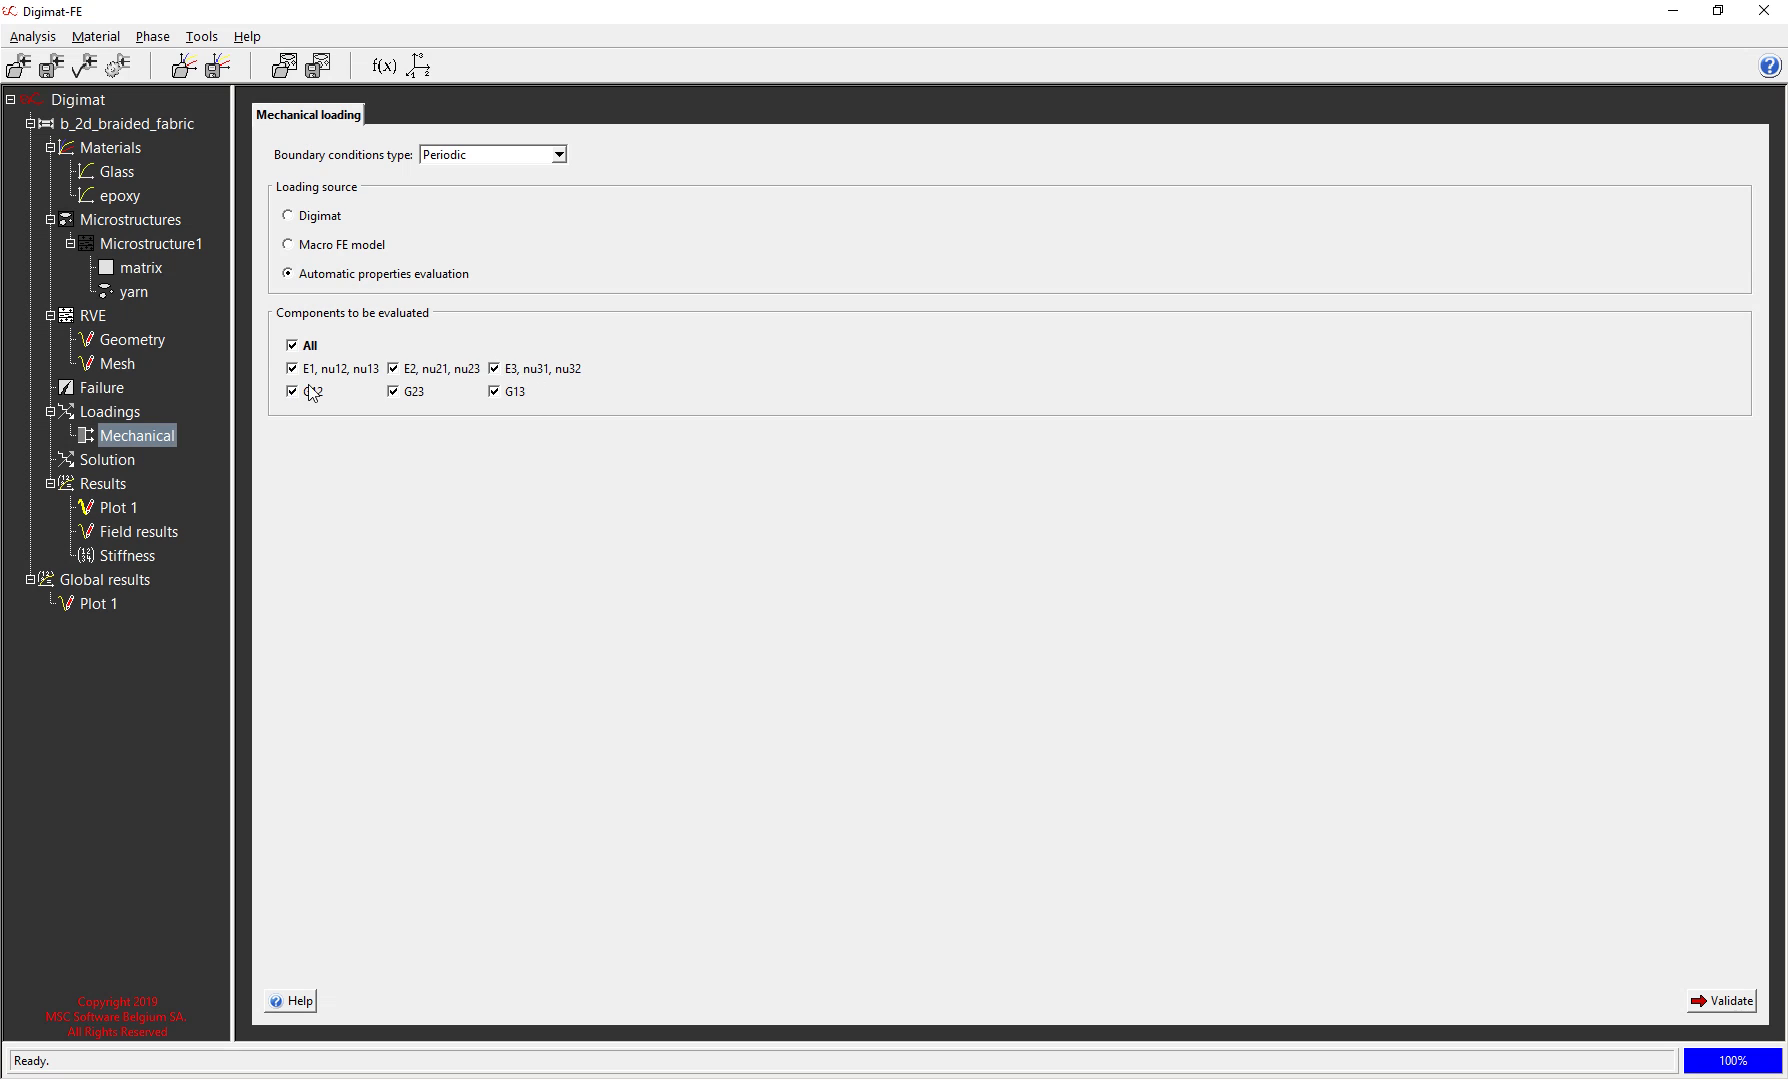
left_click(107, 460)
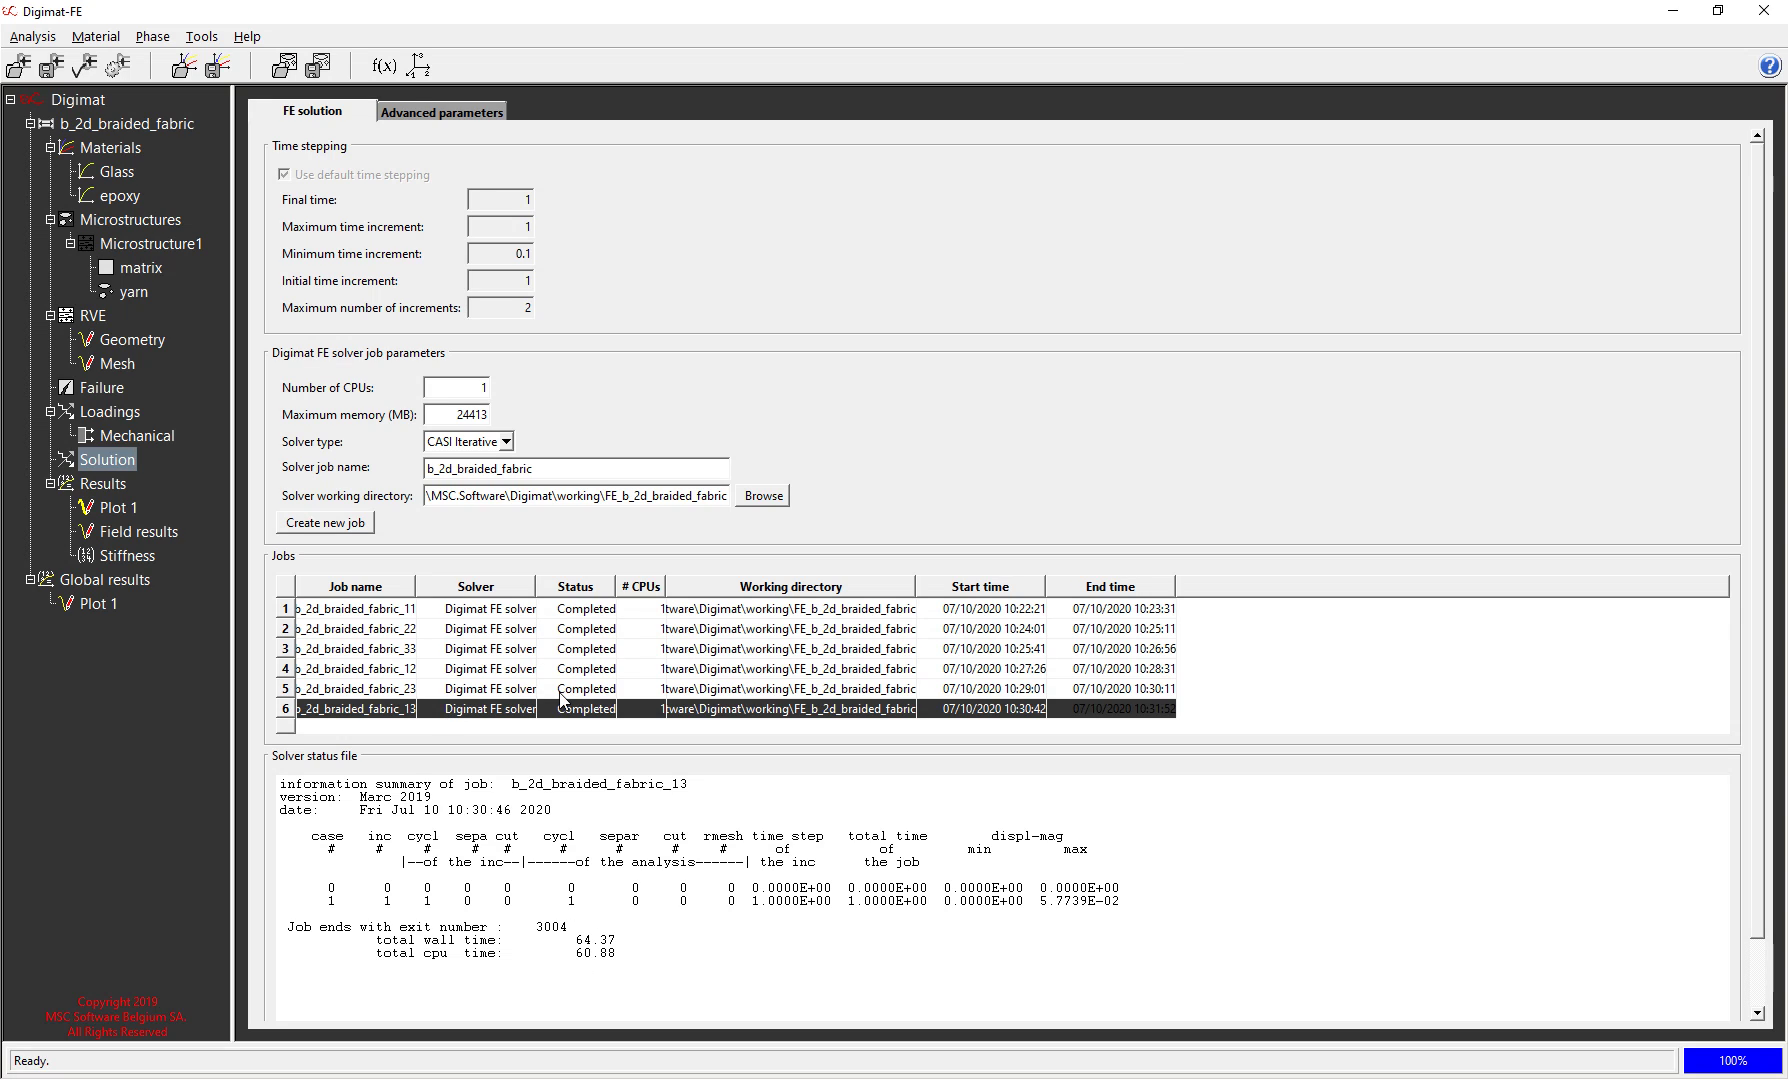
left_click(512, 688)
left_click(513, 668)
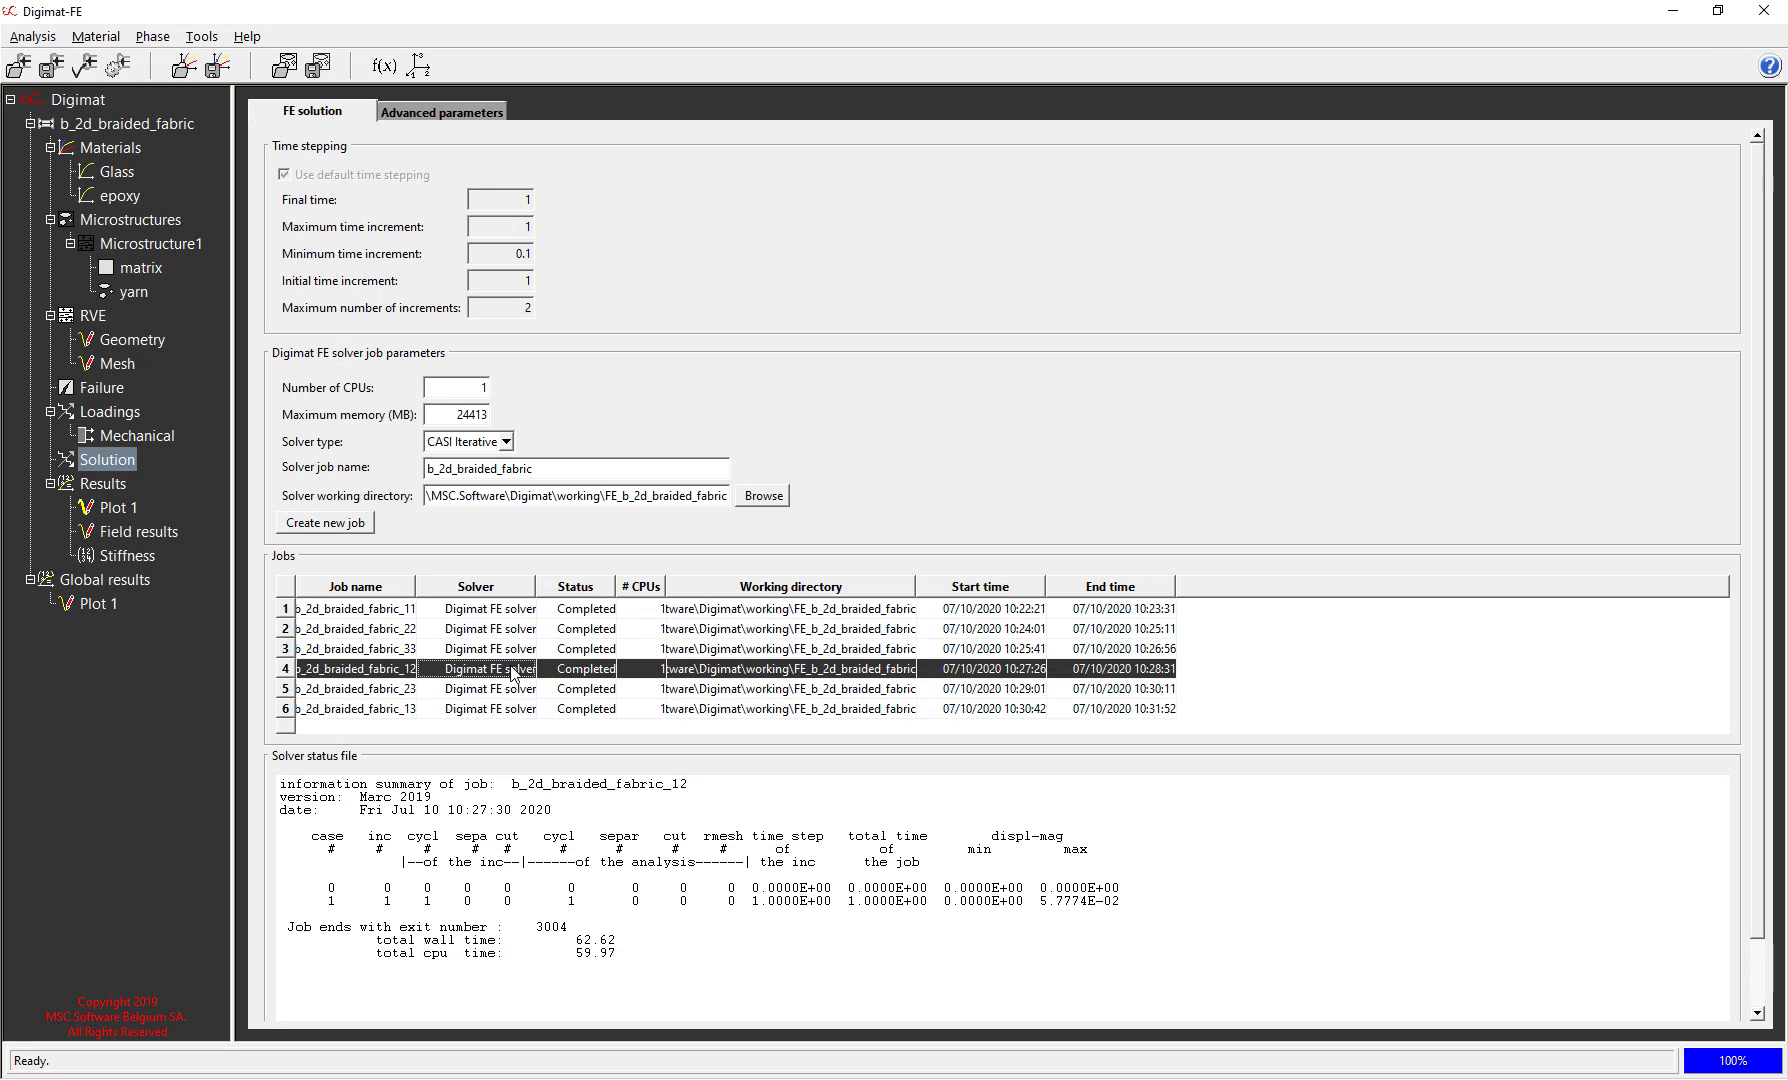
left_click(452, 650)
left_click(458, 636)
left_click(464, 616)
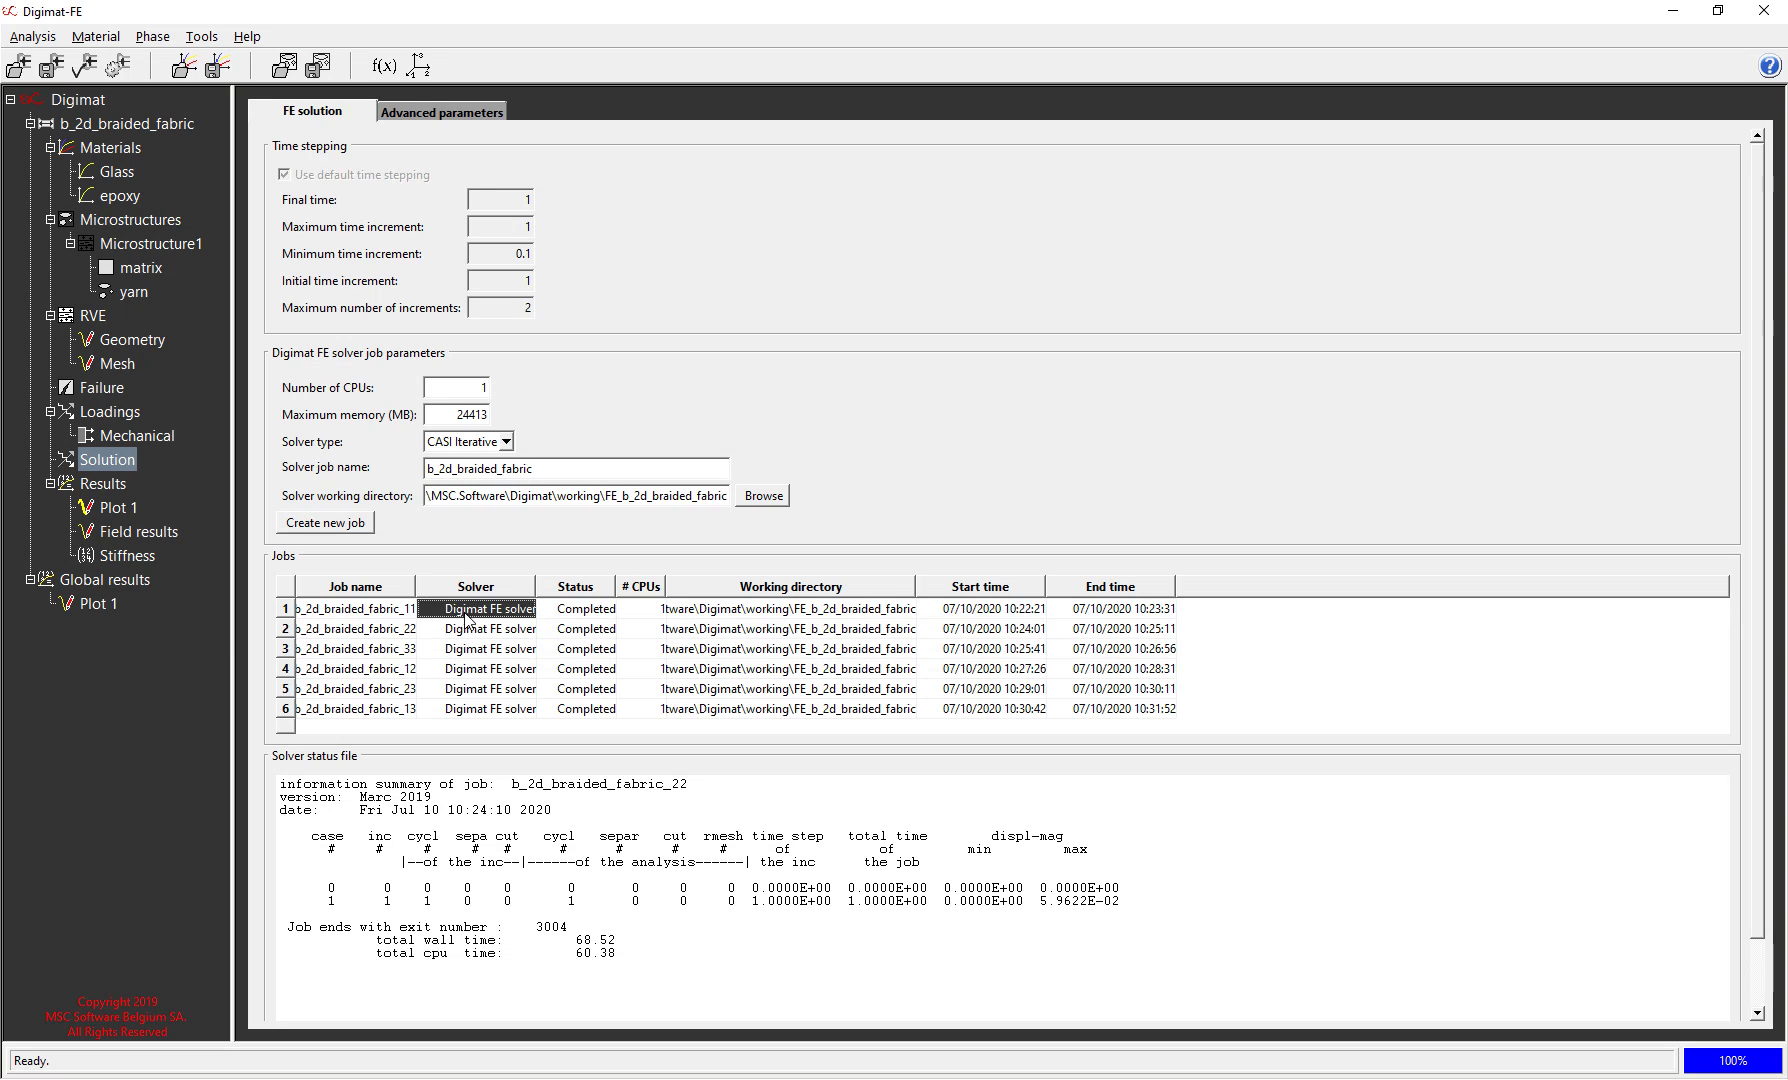
left_click(482, 712)
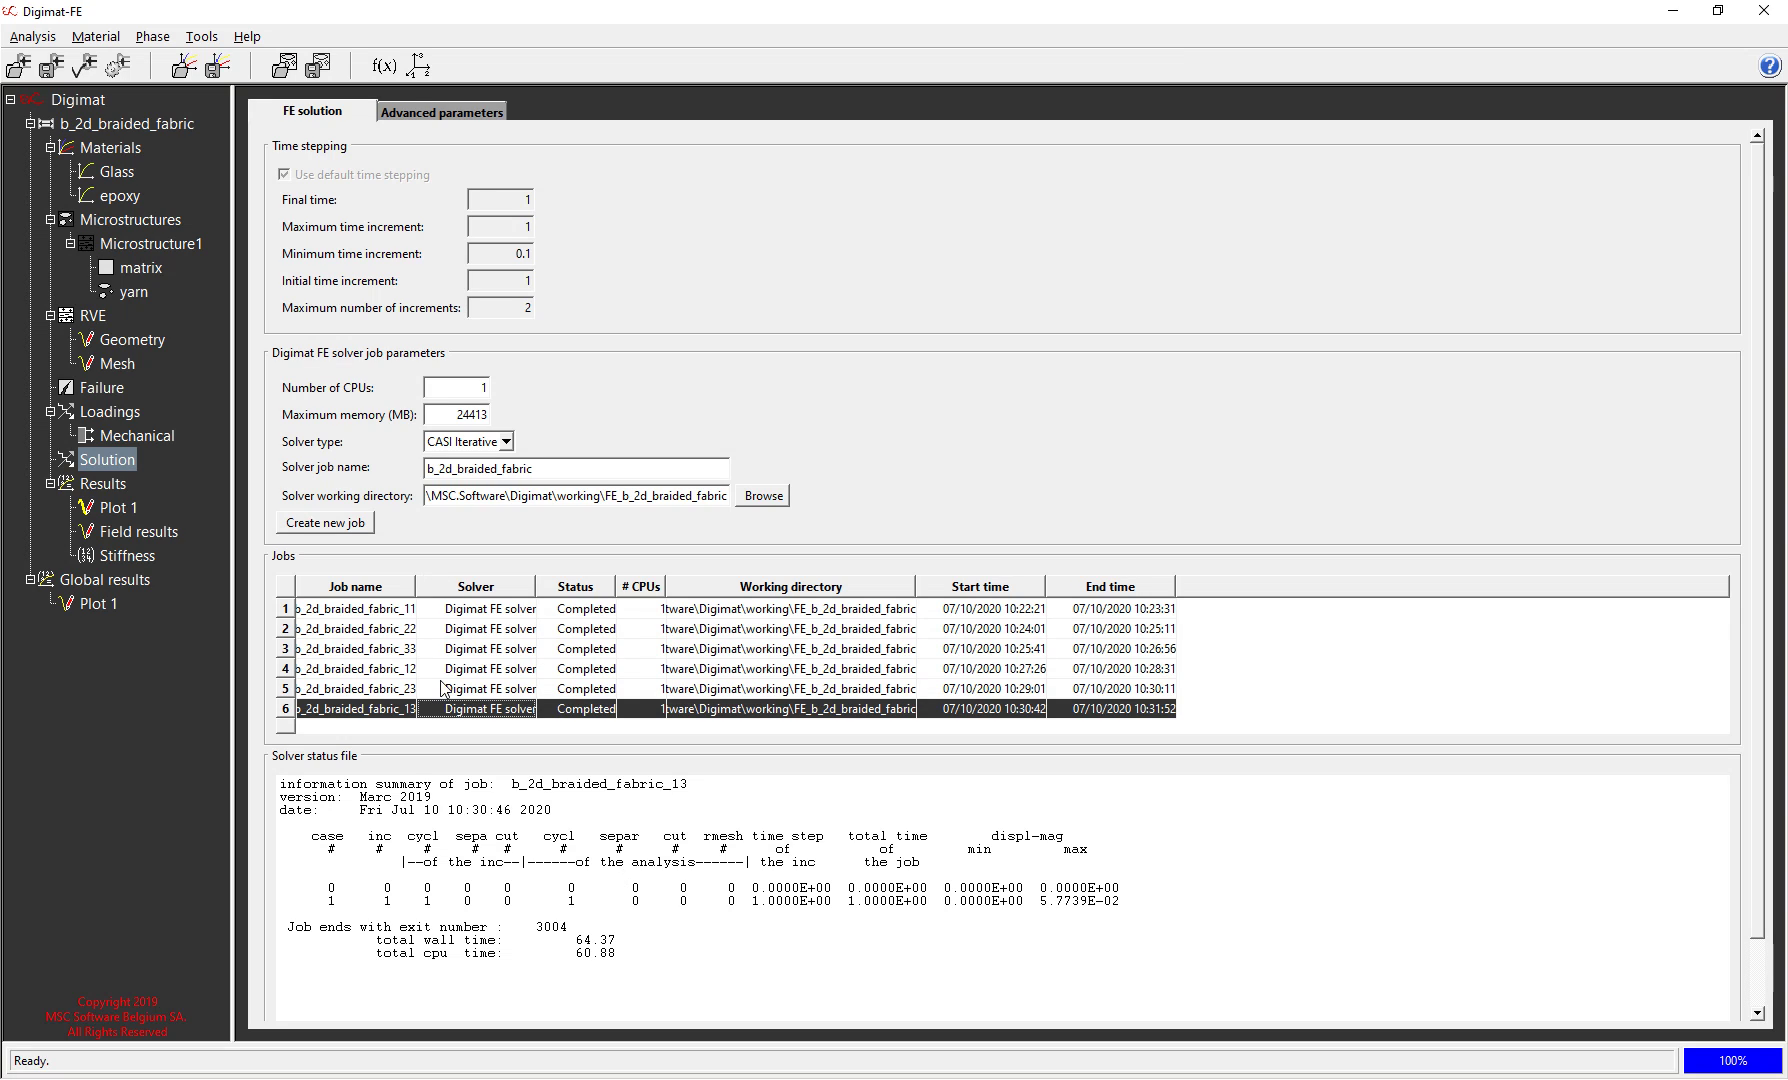
- Display the fabric's engineering constants: E11 and E22 5004, E33 4913.33, G12 2067.1
left_click(137, 559)
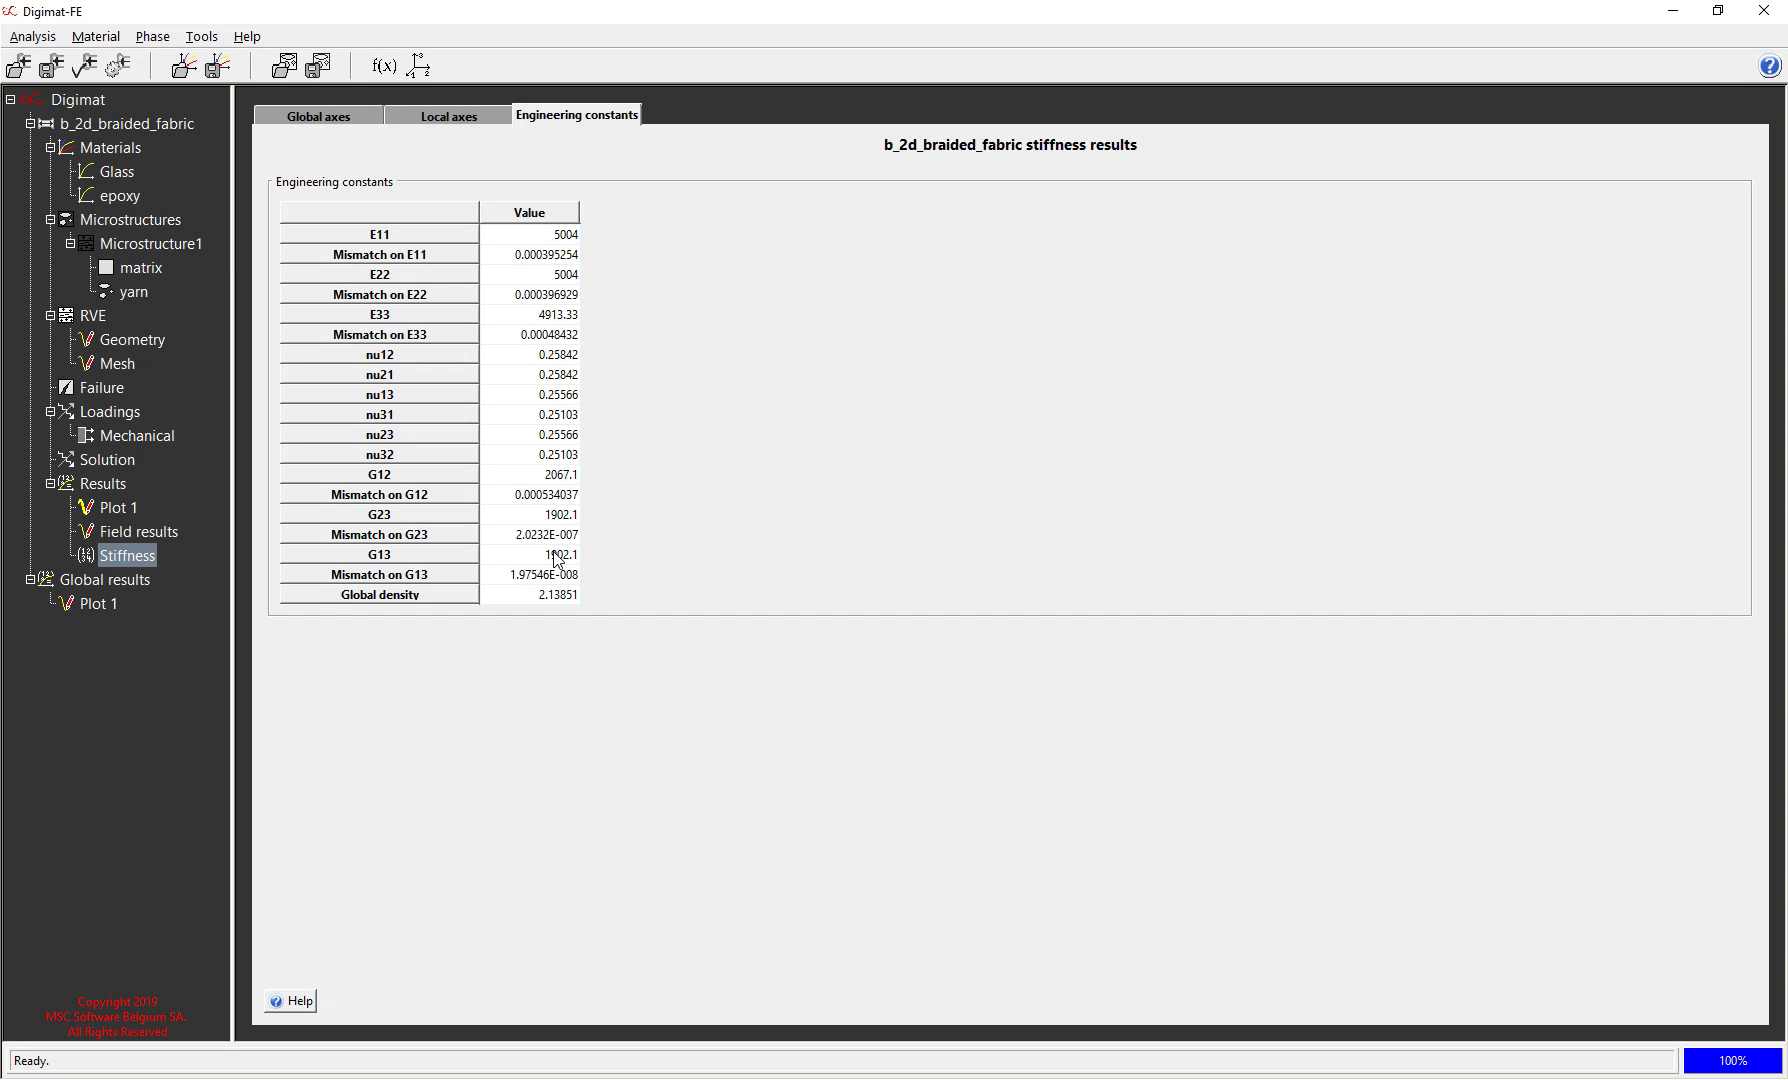
- Review the Microstructure1, matrix phase and yarn phase definitions
left_click(153, 244)
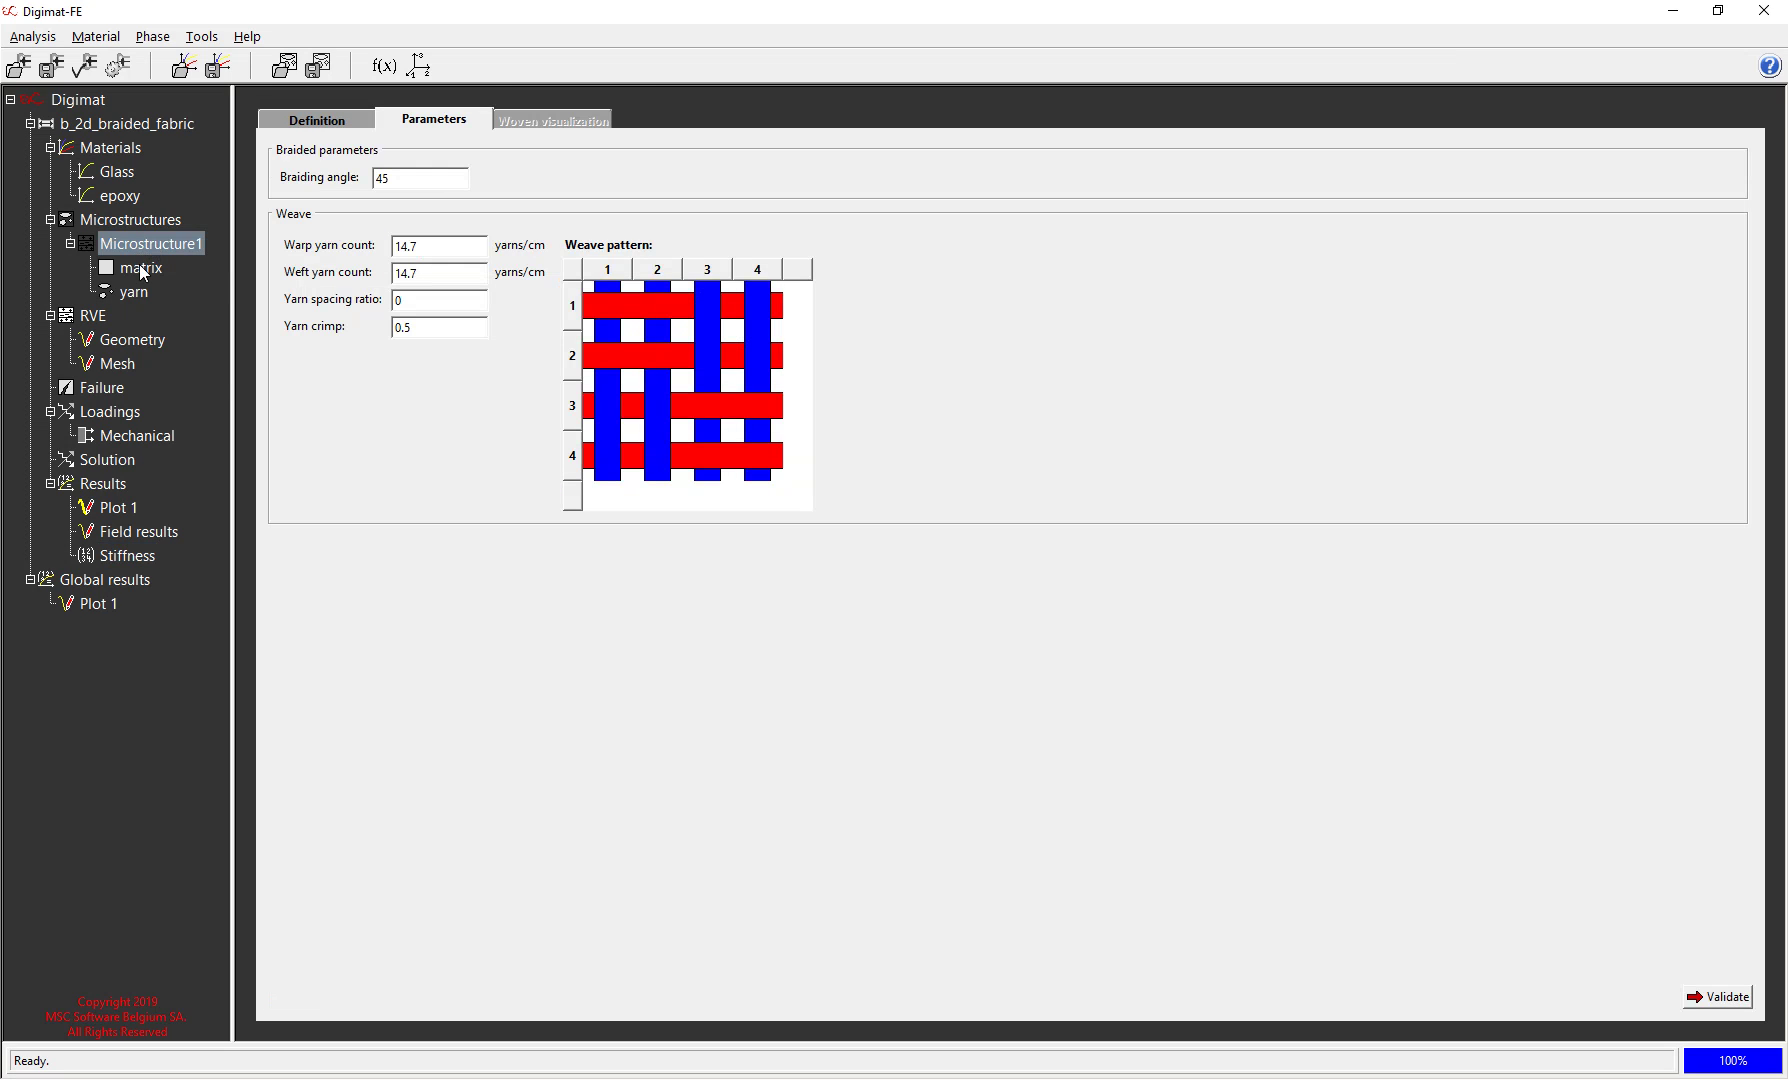
left_click(140, 268)
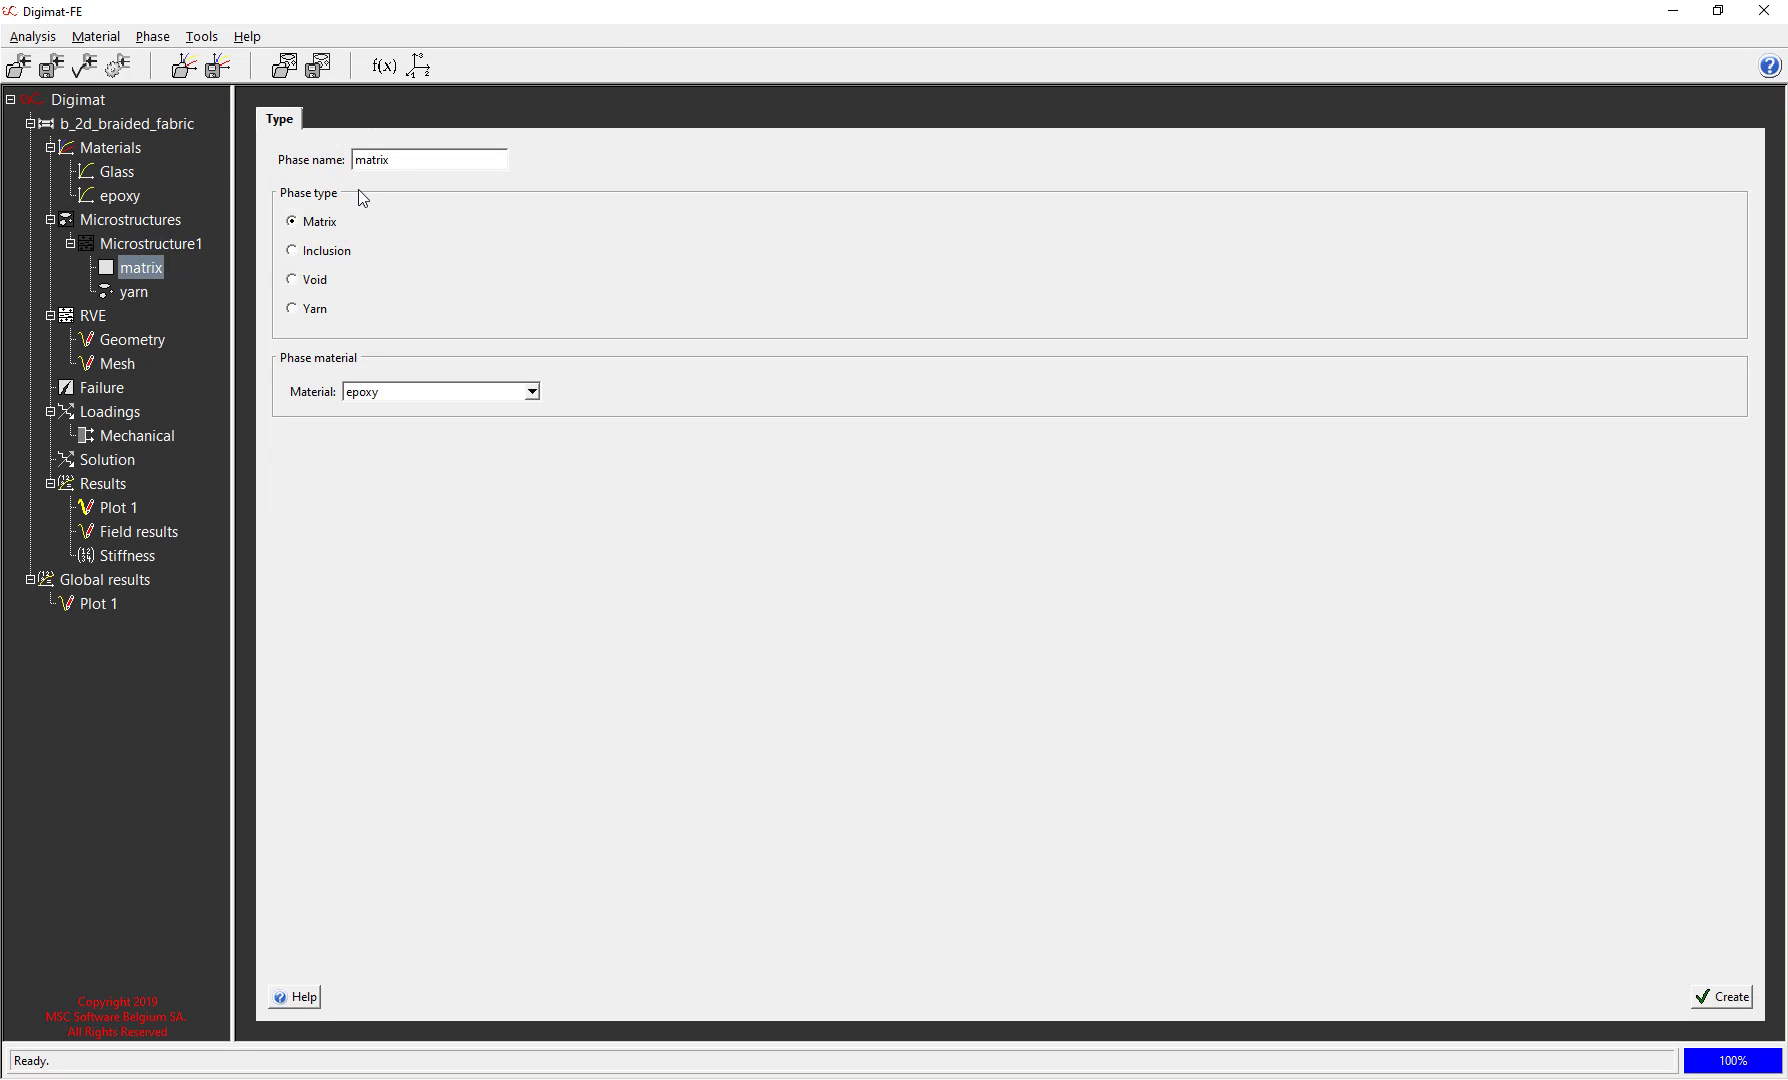
left_click(128, 291)
- Switch Microstructure1's type to Generic, then check the yarn phase's epoxy matrix and Glass fibre materials
left_click(133, 245)
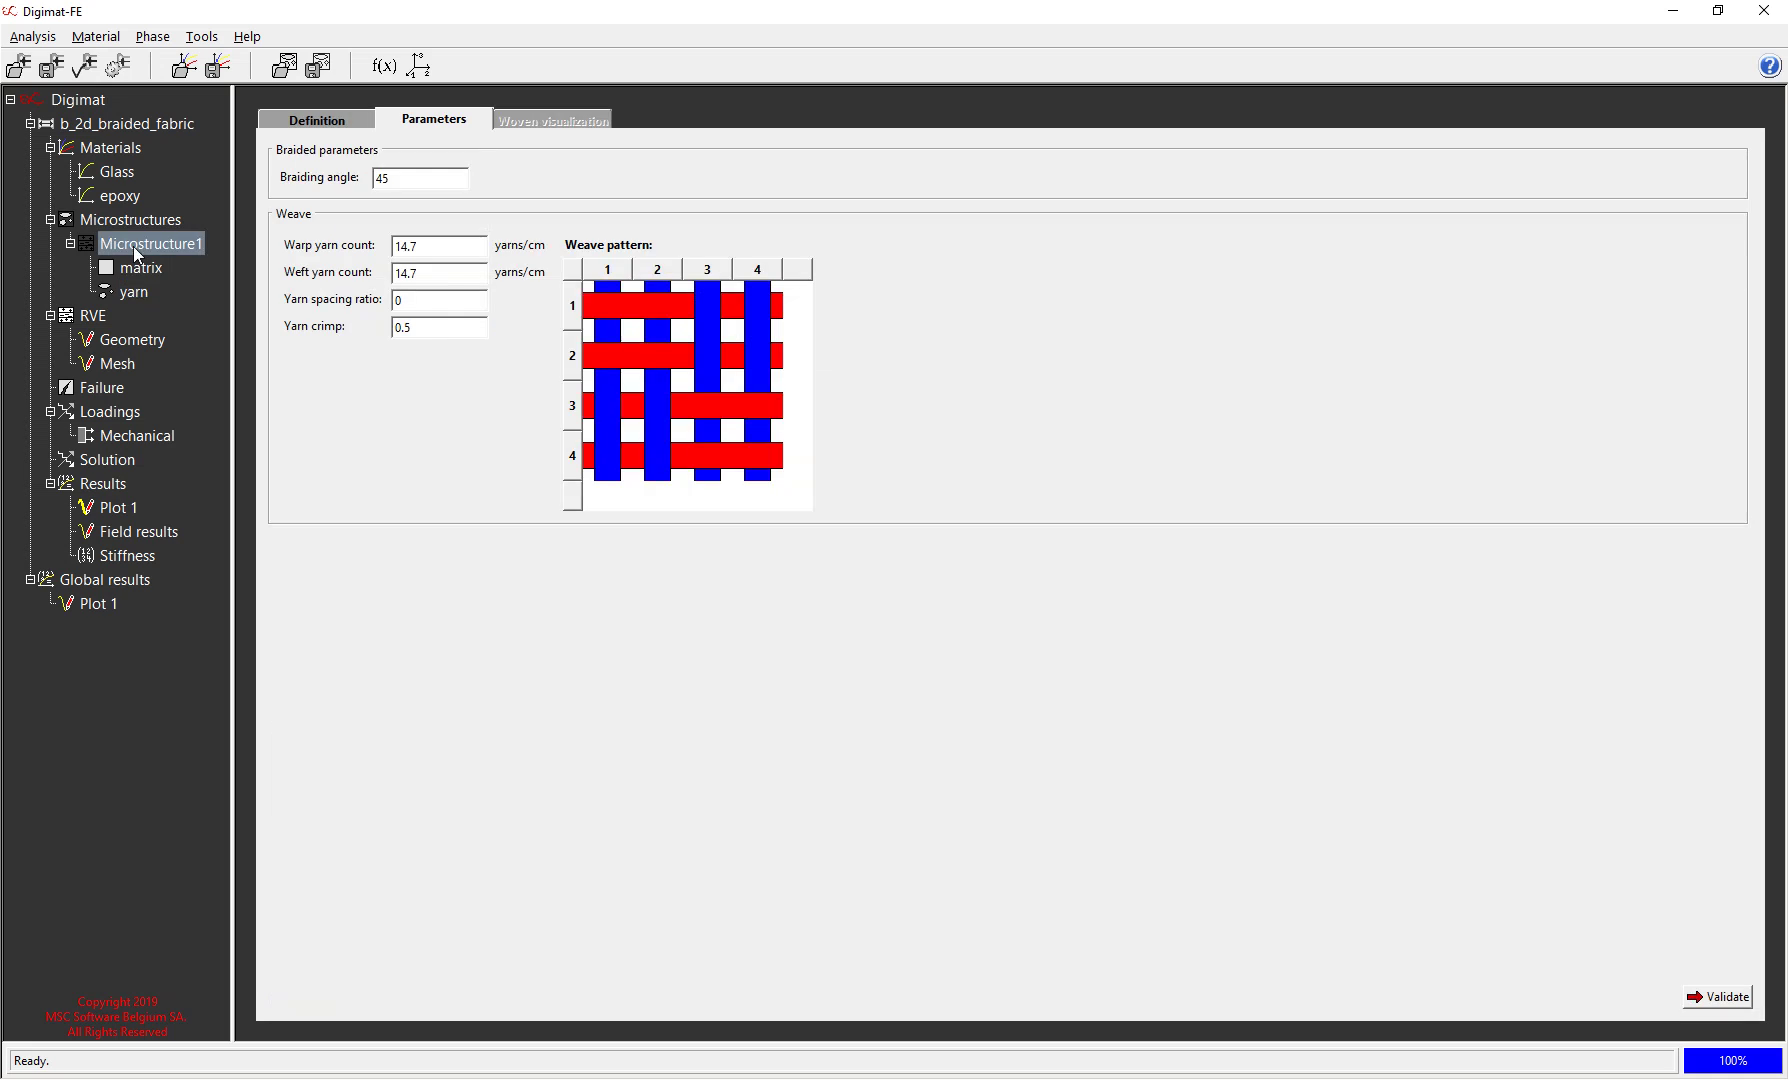
left_click(330, 120)
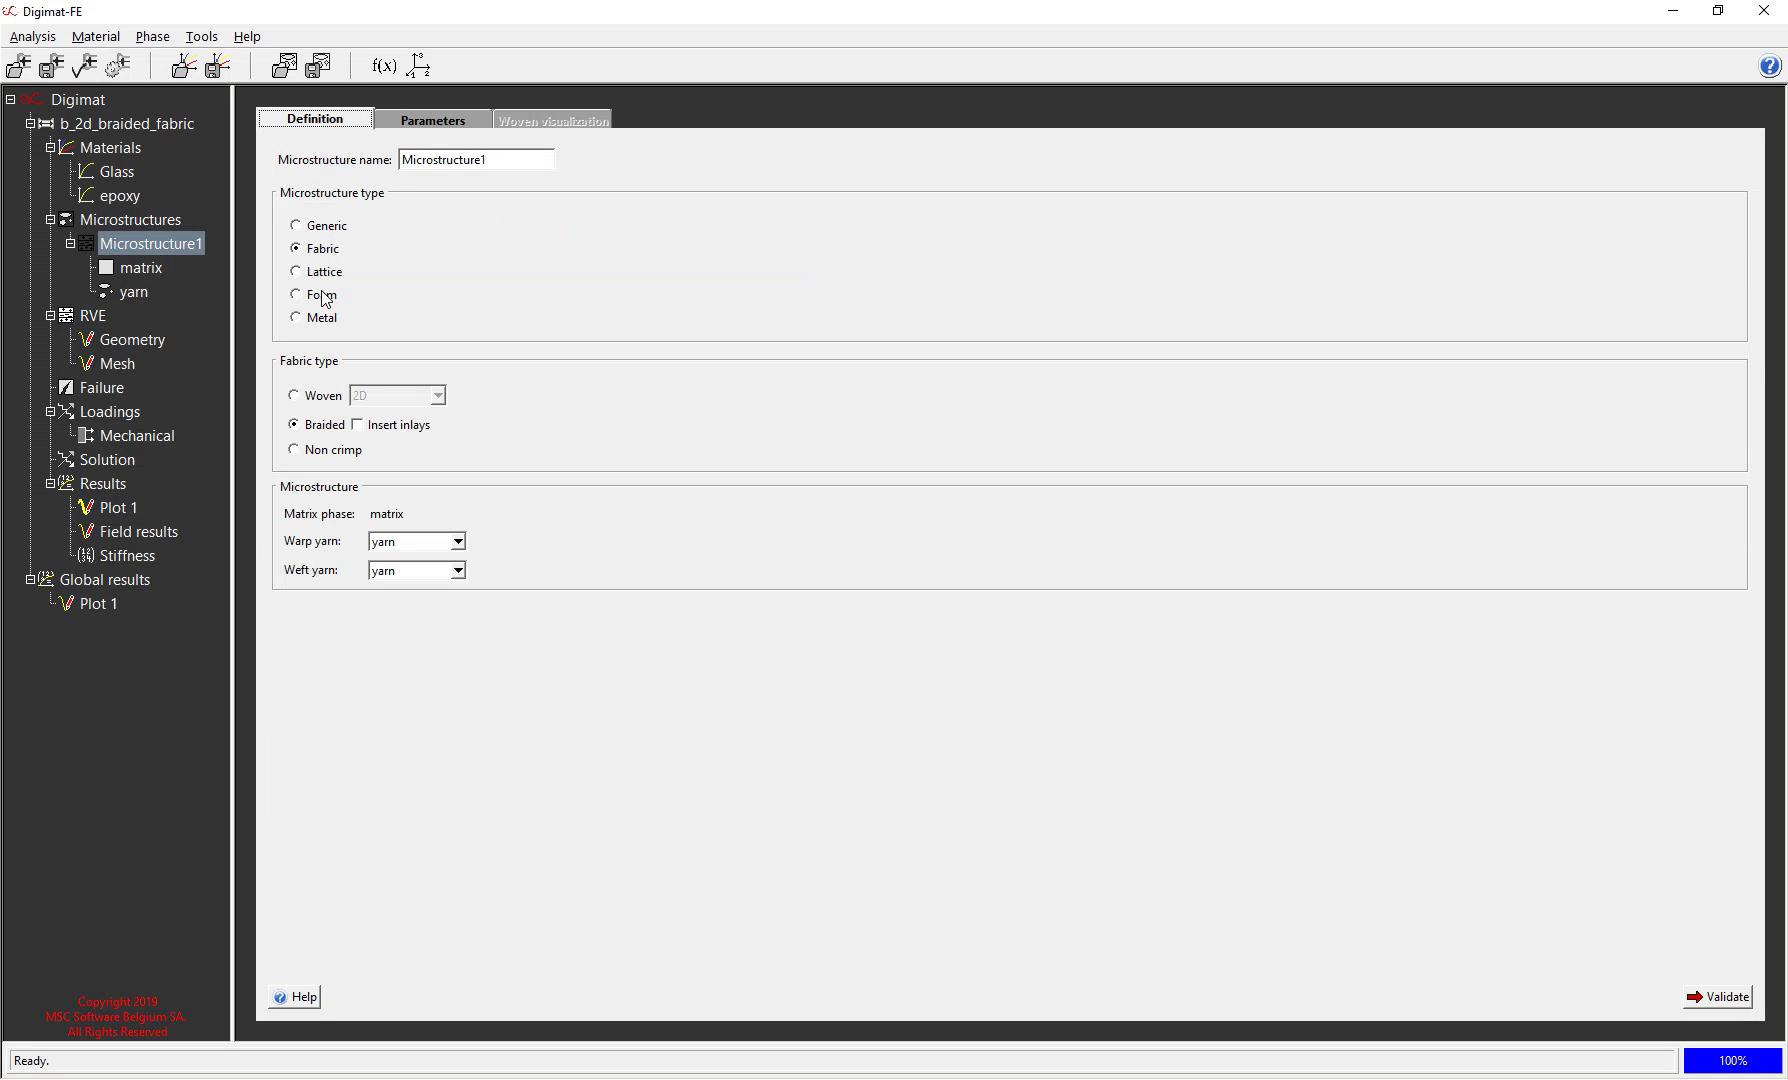
left_click(328, 227)
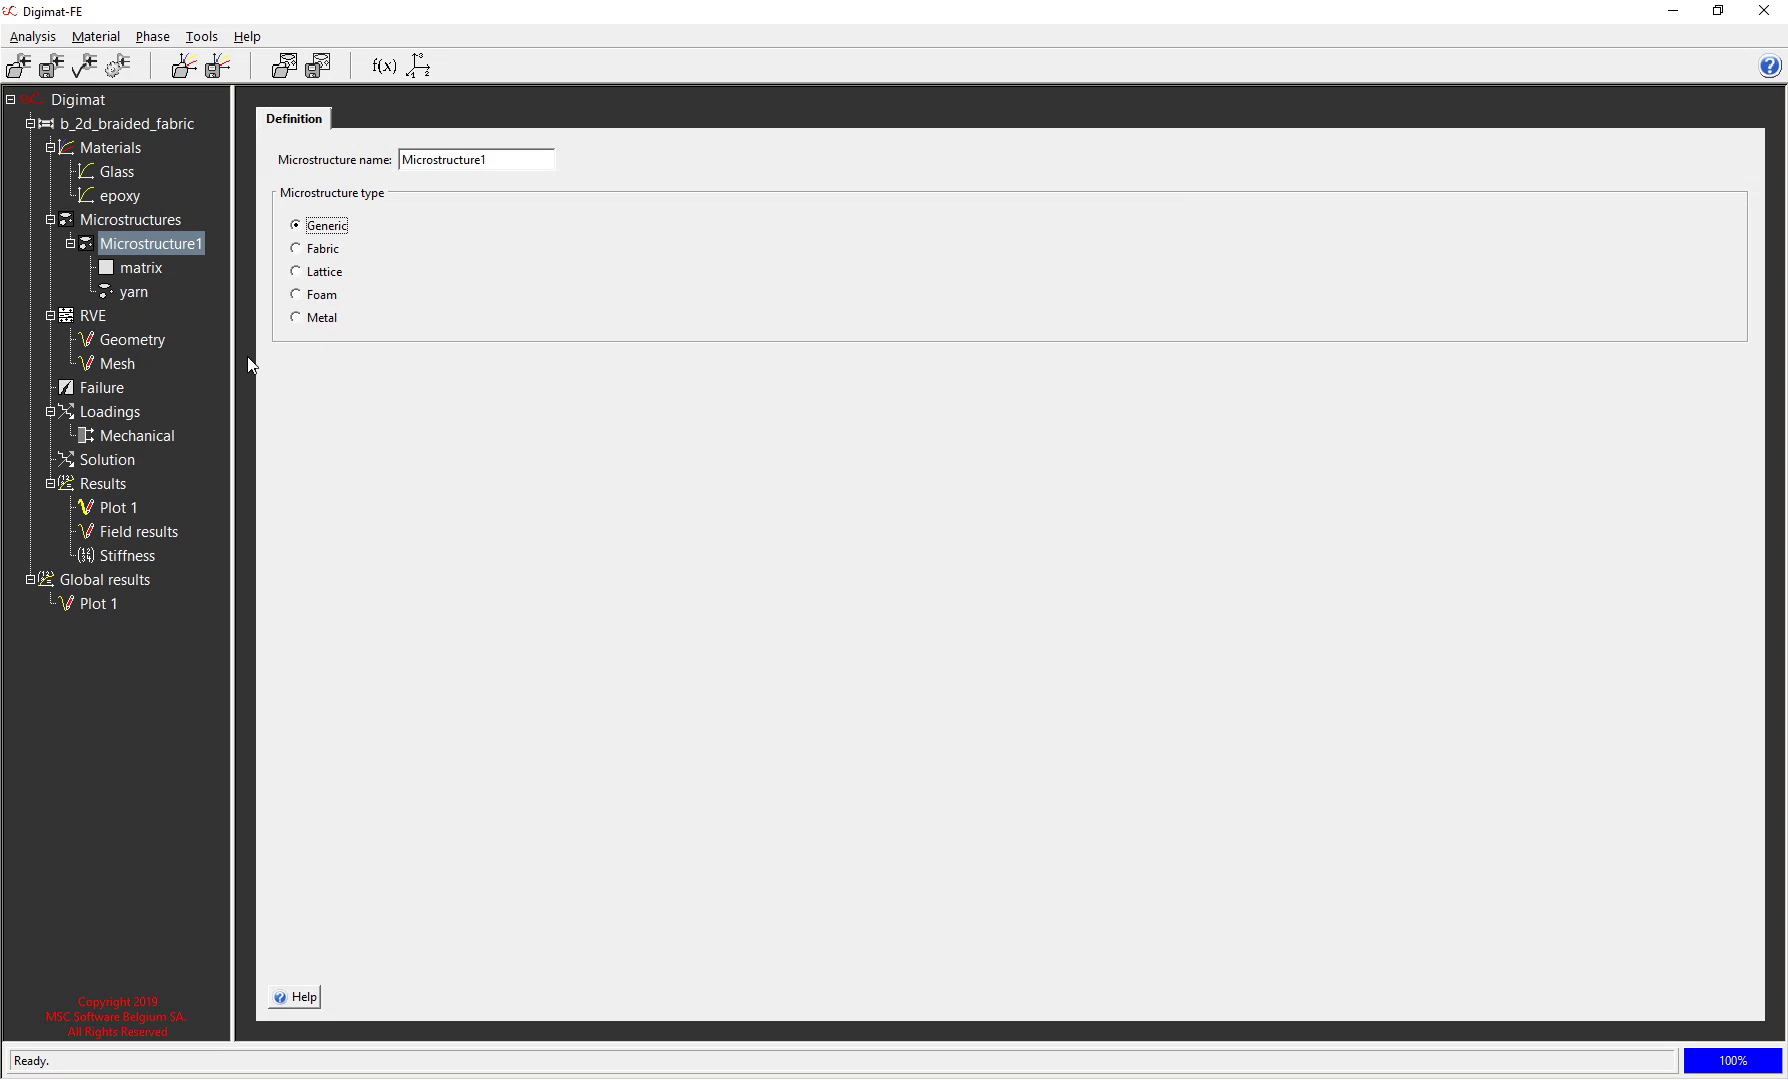
left_click(131, 292)
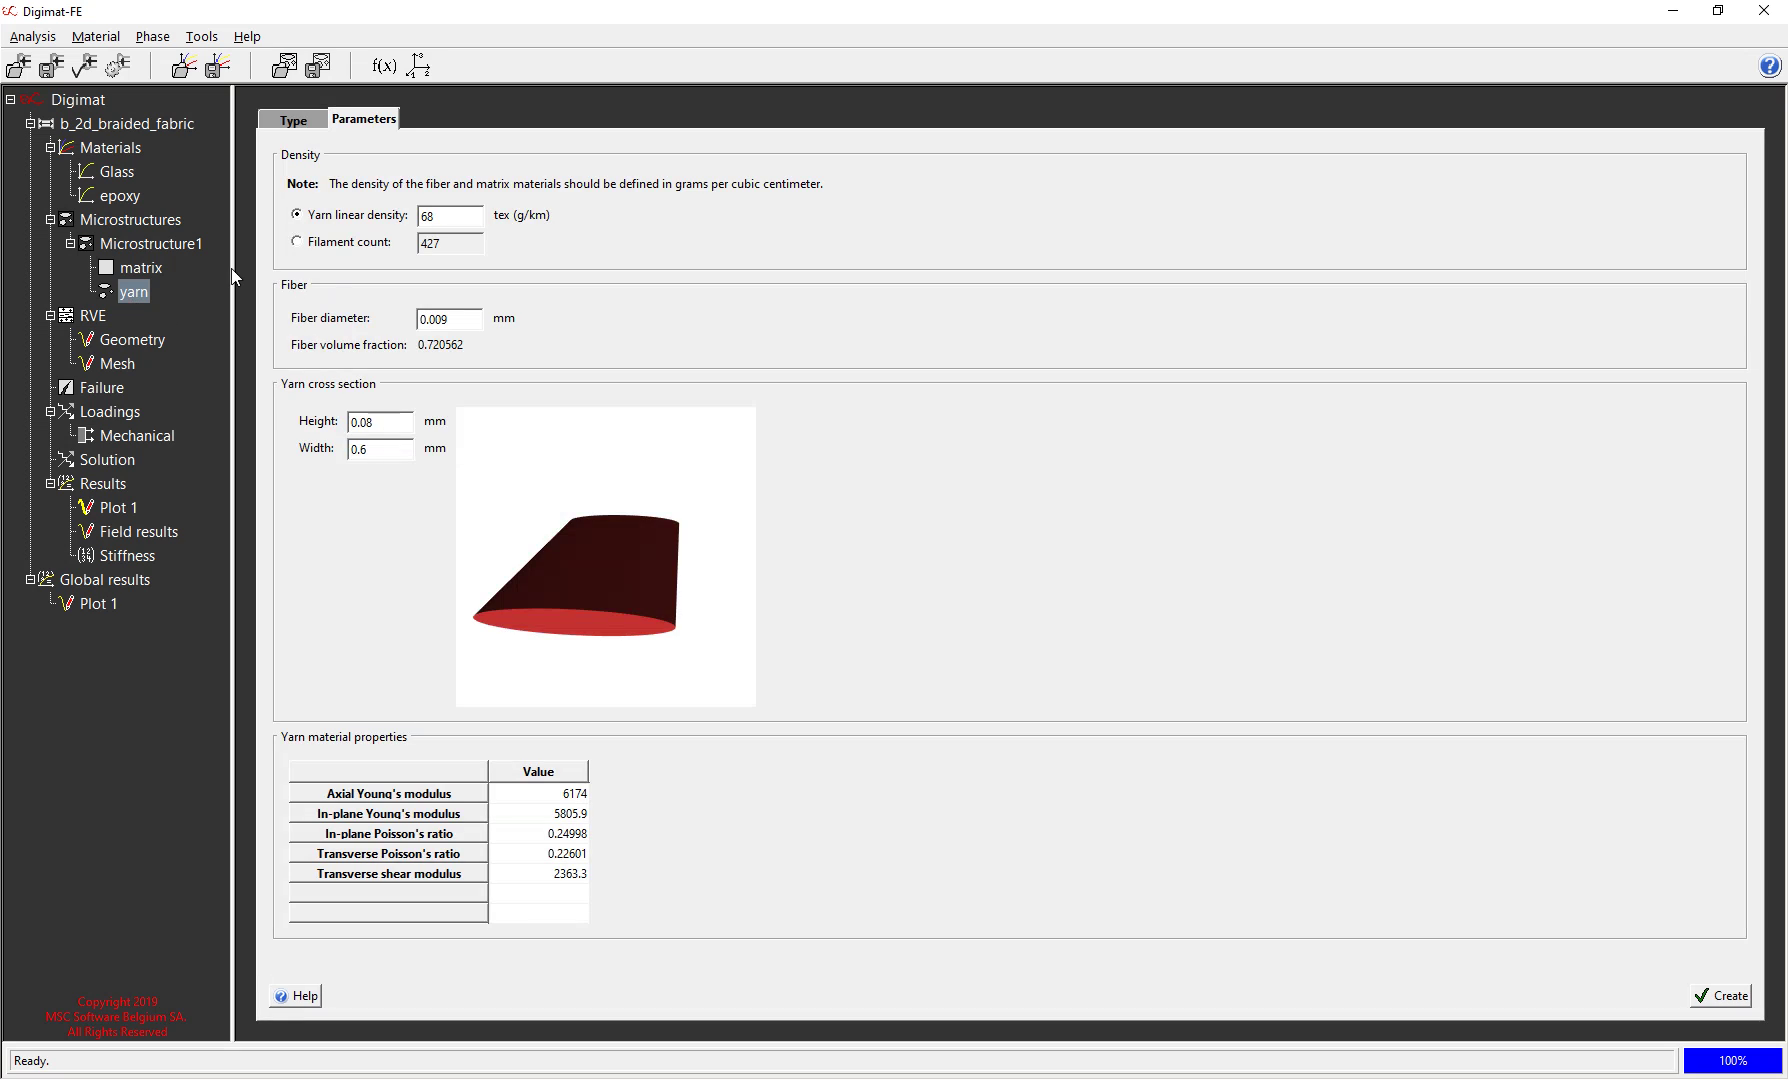
left_click(305, 121)
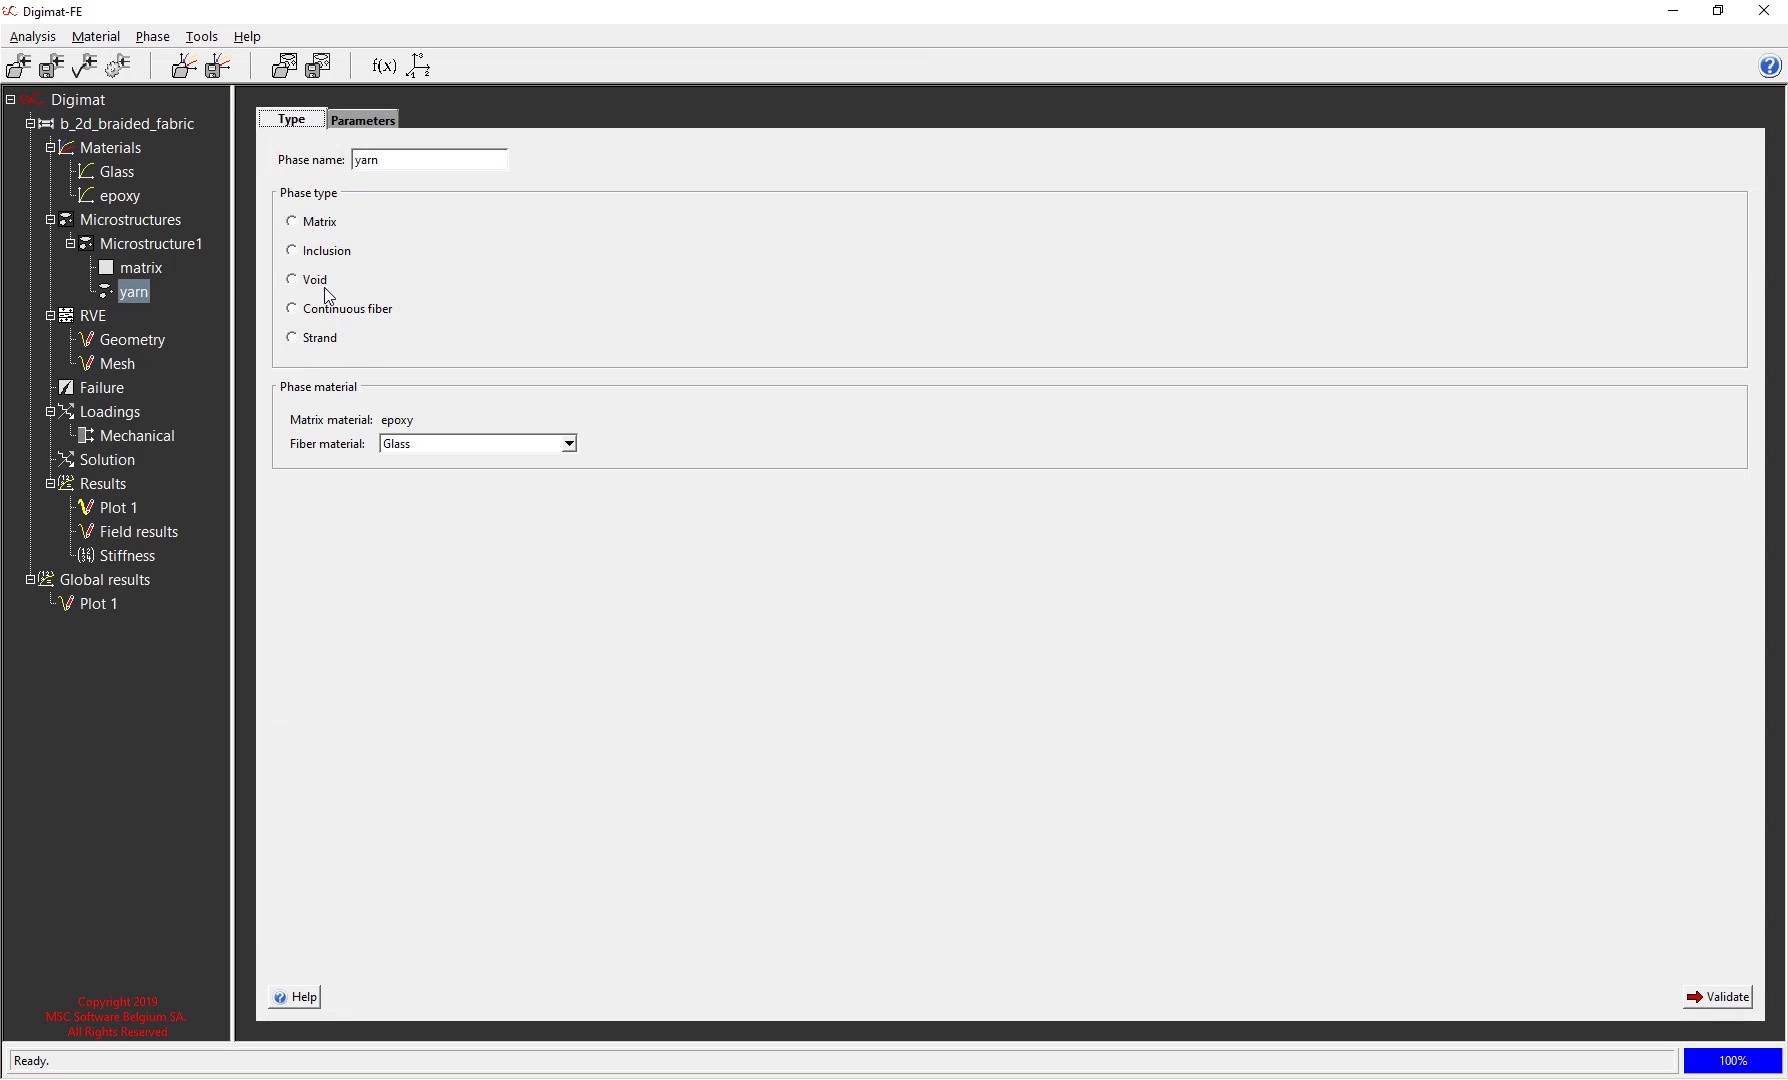